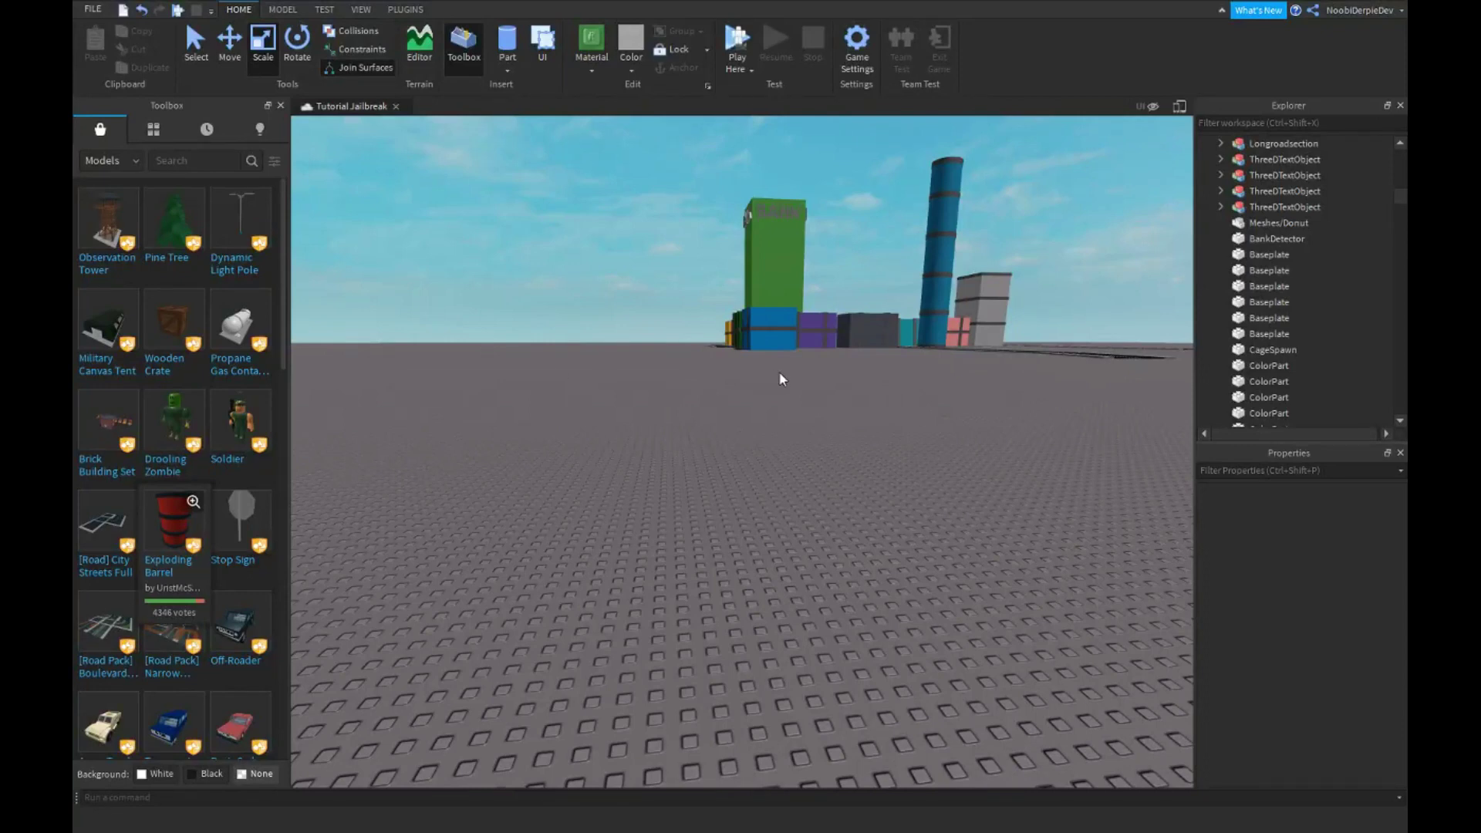
Step: Delete the Camaro model from the Workspace
scroll(781, 379, up, 3)
scroll(1311, 166, up, 8)
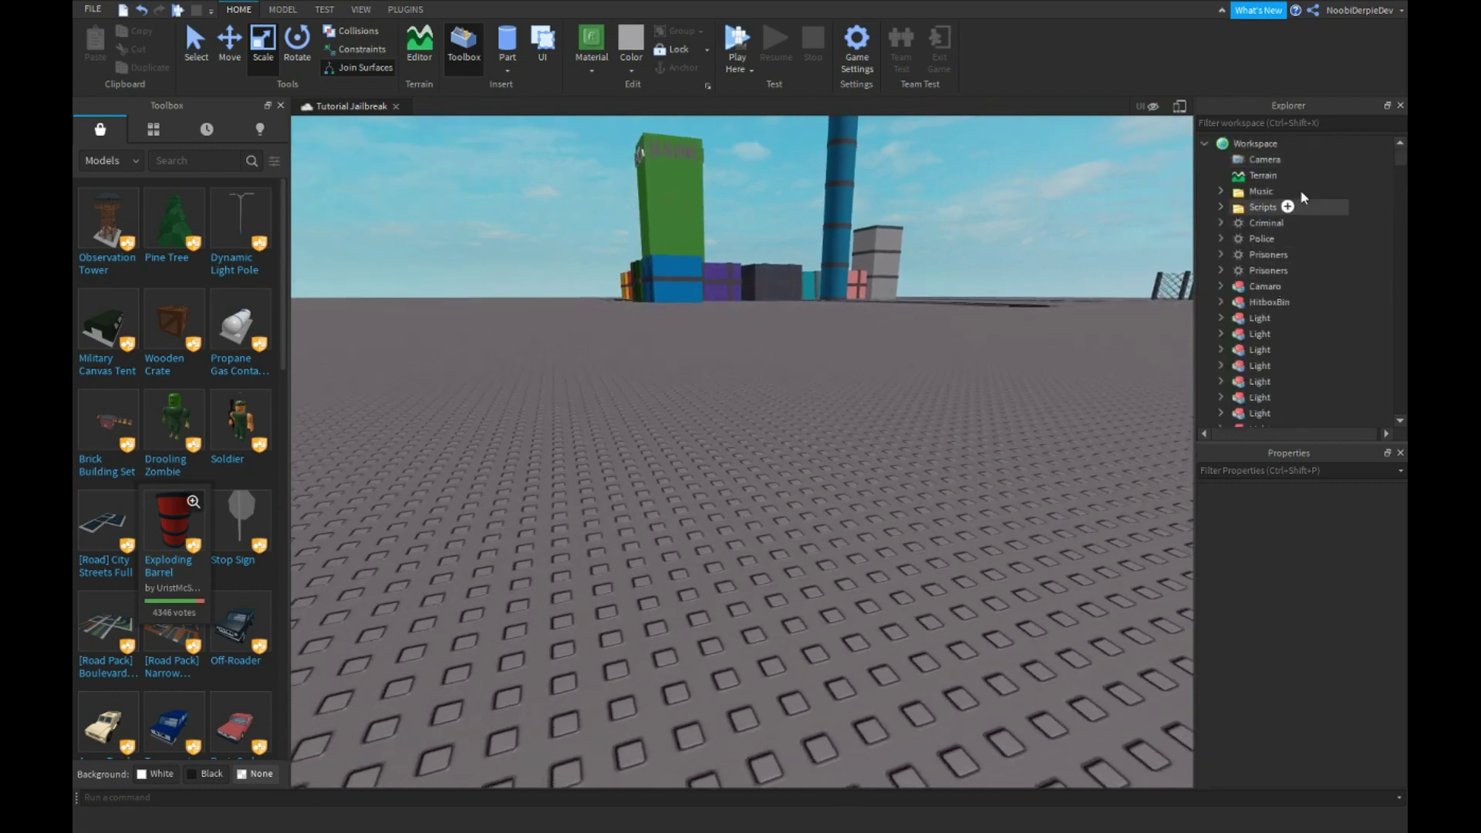
click(1230, 288)
right_drag(839, 297, 839, 298)
key(Delete)
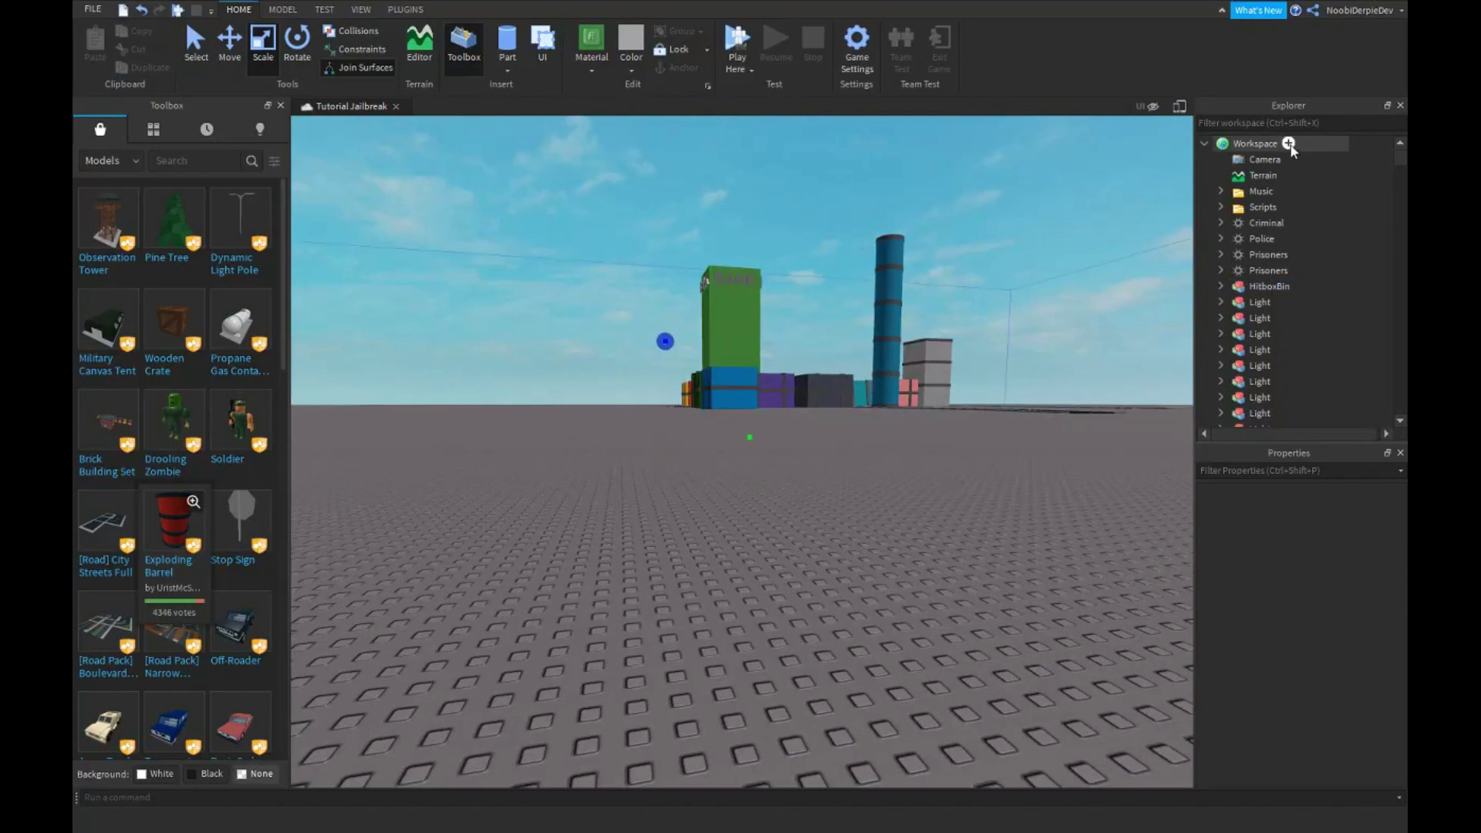
Step: Insert a new Model into the Workspace and name it Car
click(1290, 144)
text(mod)
key(Return)
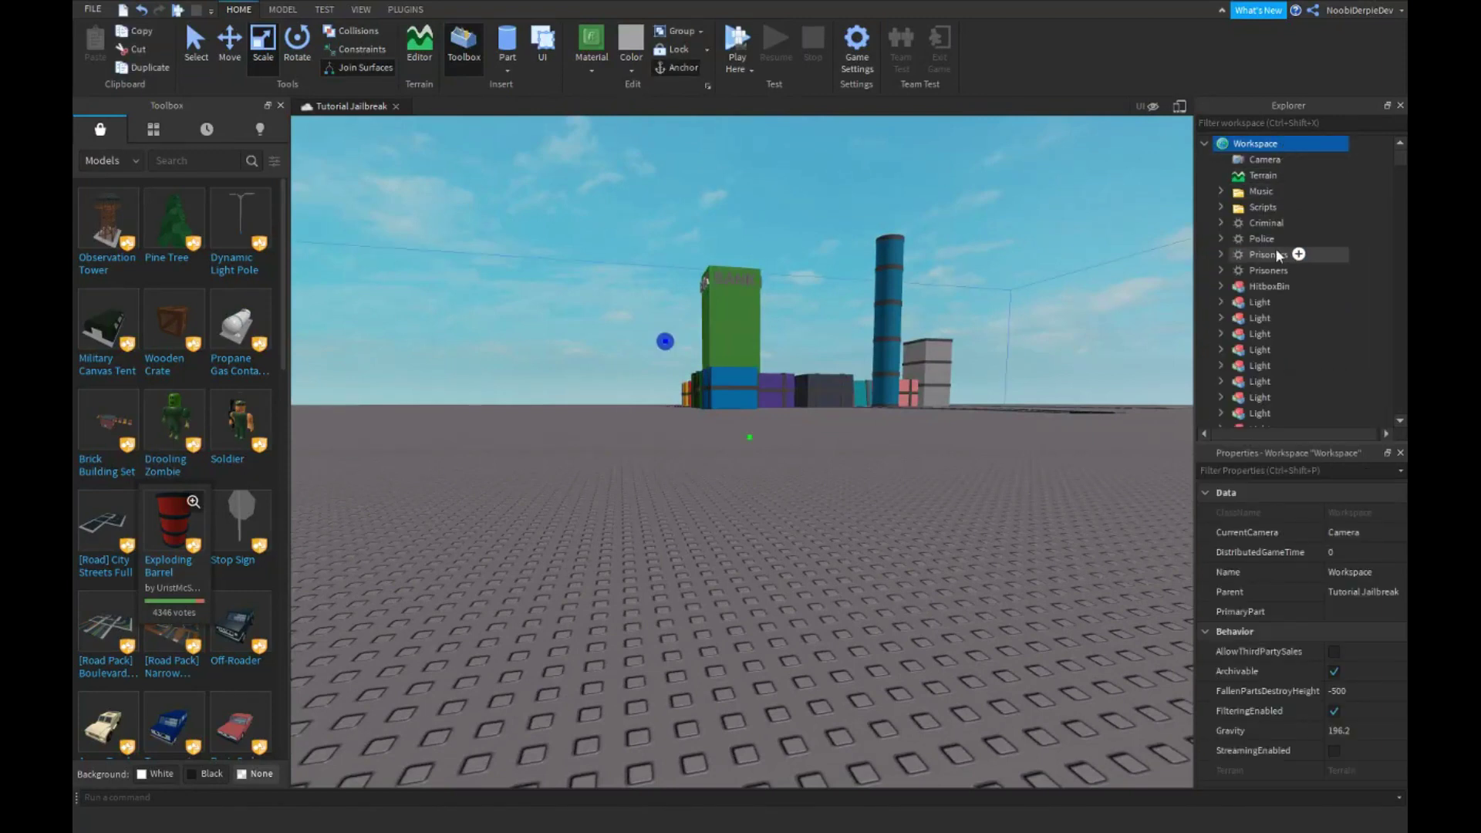
scroll(1275, 255, down, 10)
click(1302, 208)
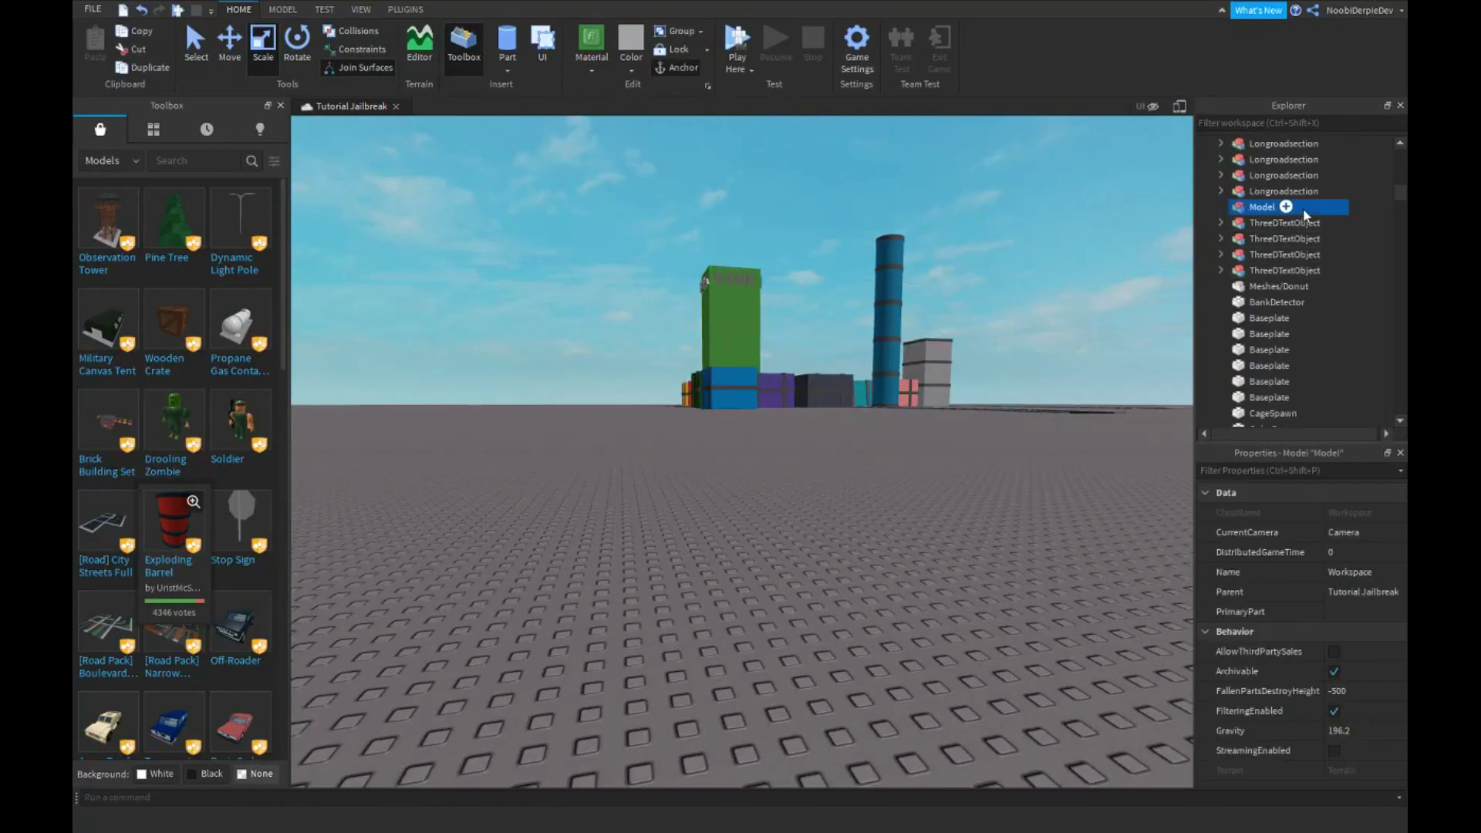
click(1303, 210)
text(Car)
key(Return)
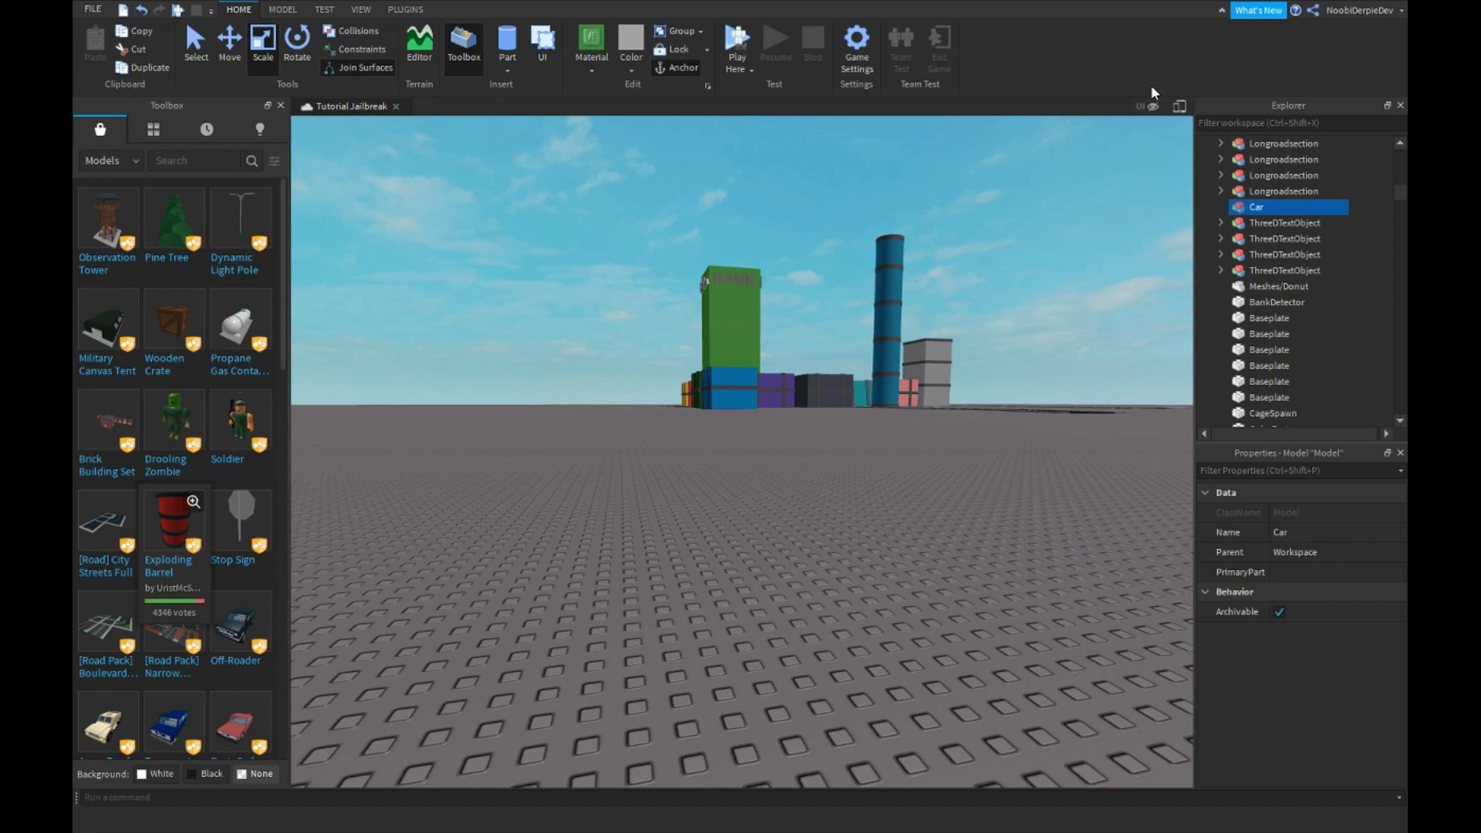
Step: Insert a block part on the baseplate and delete the Weld inside it
click(1273, 207)
right_drag(822, 429, 649, 250)
click(649, 251)
click(506, 69)
click(525, 80)
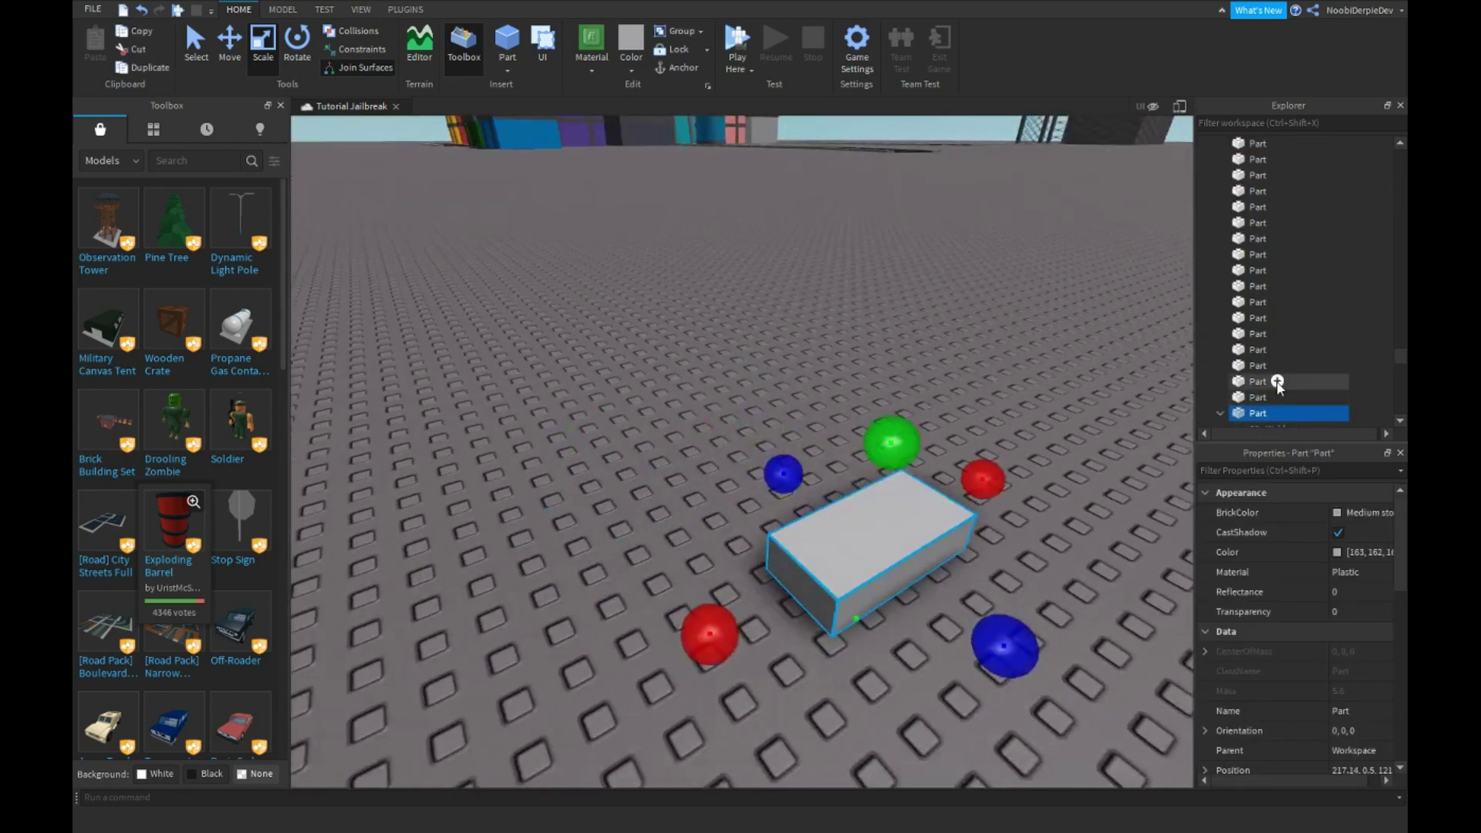
click(1259, 333)
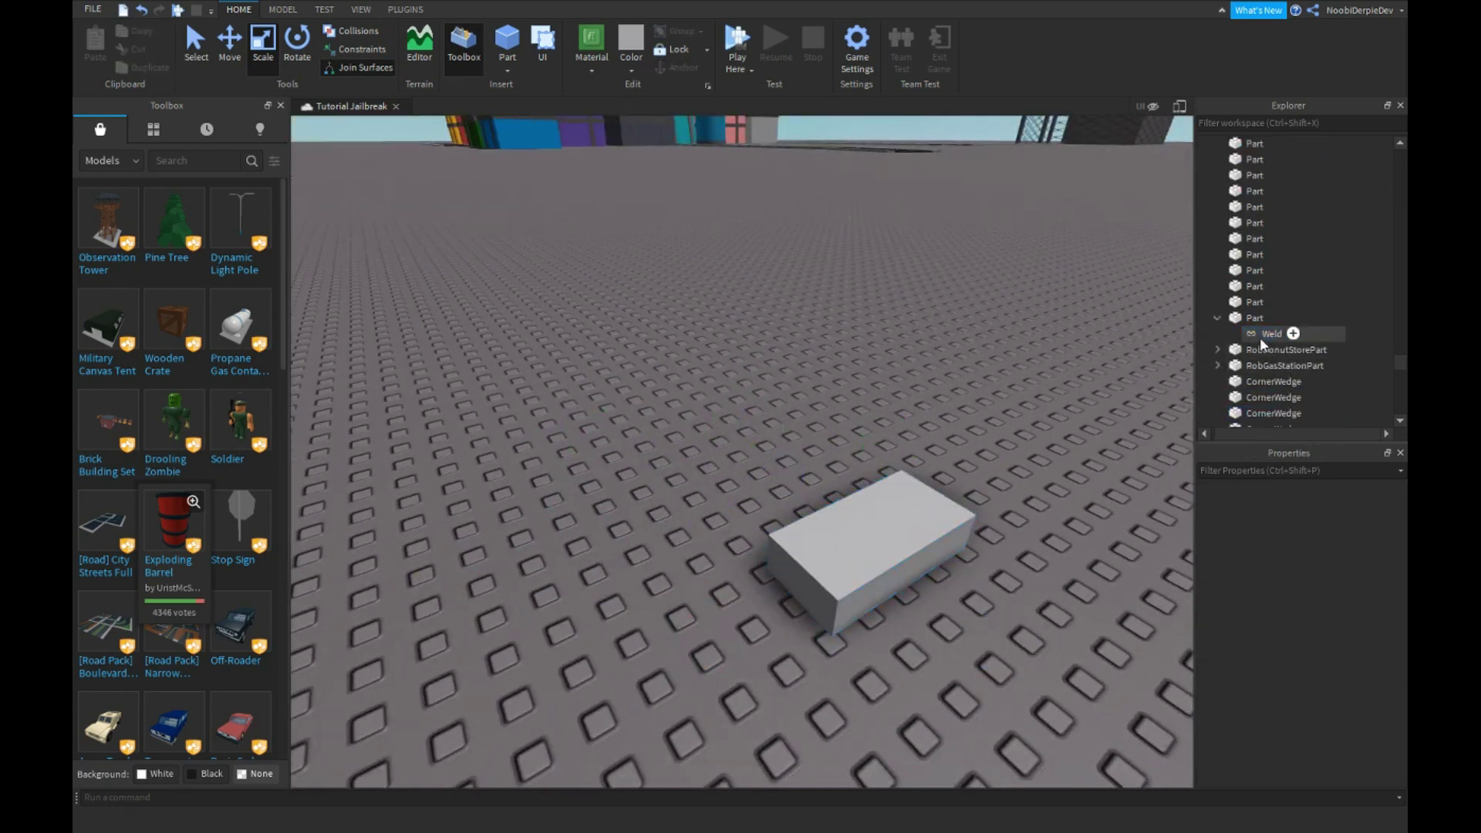
key(Delete)
Step: Raise the new block slightly above the baseplate, to a height of about Y 1.73
click(872, 547)
right_drag(872, 548, 456, 312)
scroll(456, 312, down, 3)
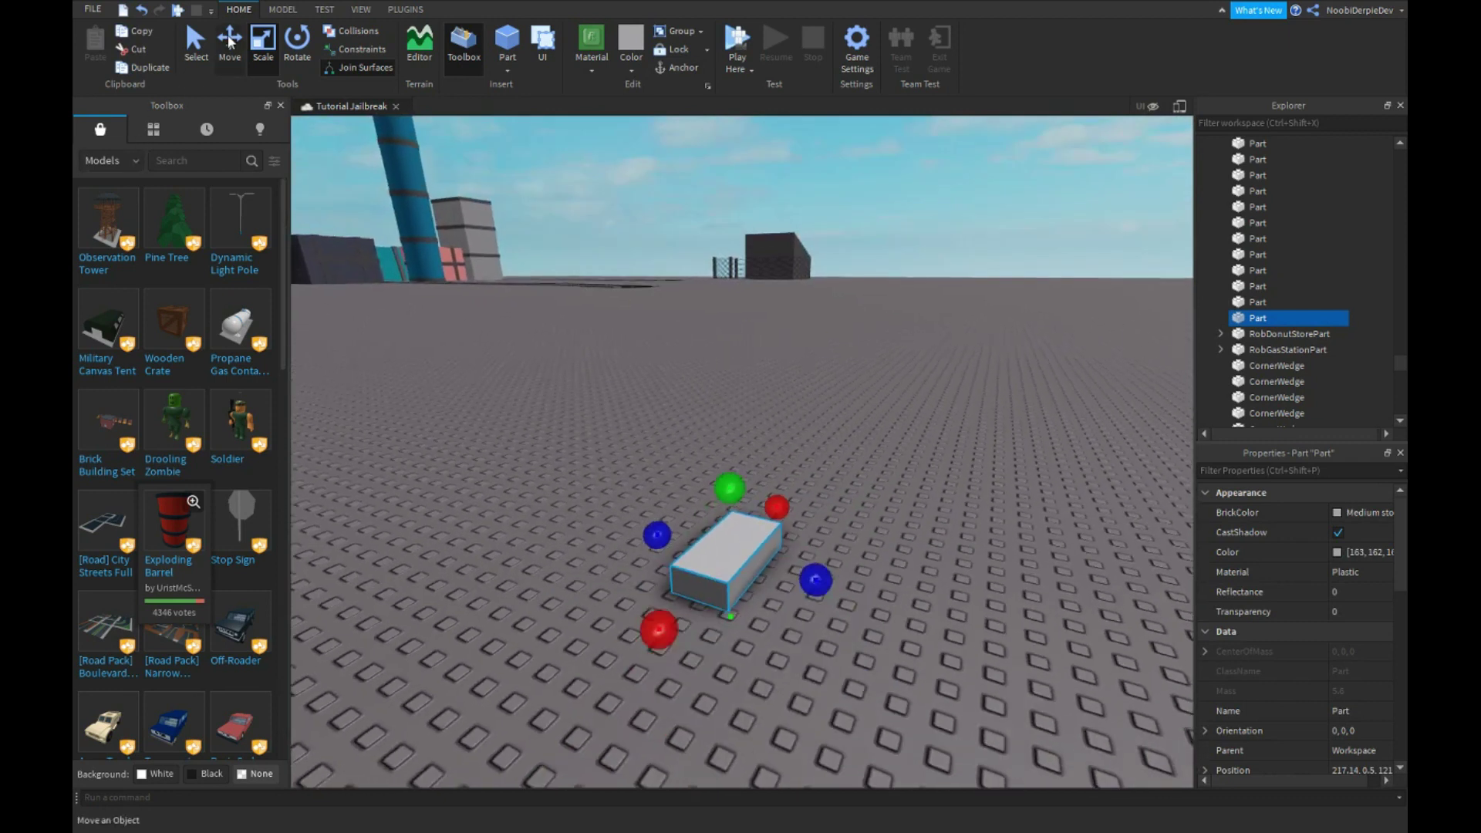
click(229, 46)
drag(721, 463, 722, 437)
Step: Scale the block into a long flat car base of about 6.52 × 1 × 12.26 studs
right_drag(740, 502, 864, 478)
click(267, 57)
drag(918, 494, 1014, 491)
key(d)
right_drag(1015, 491, 921, 439)
drag(929, 421, 795, 434)
key(a)
right_drag(795, 434, 794, 437)
key(w)
key(s)
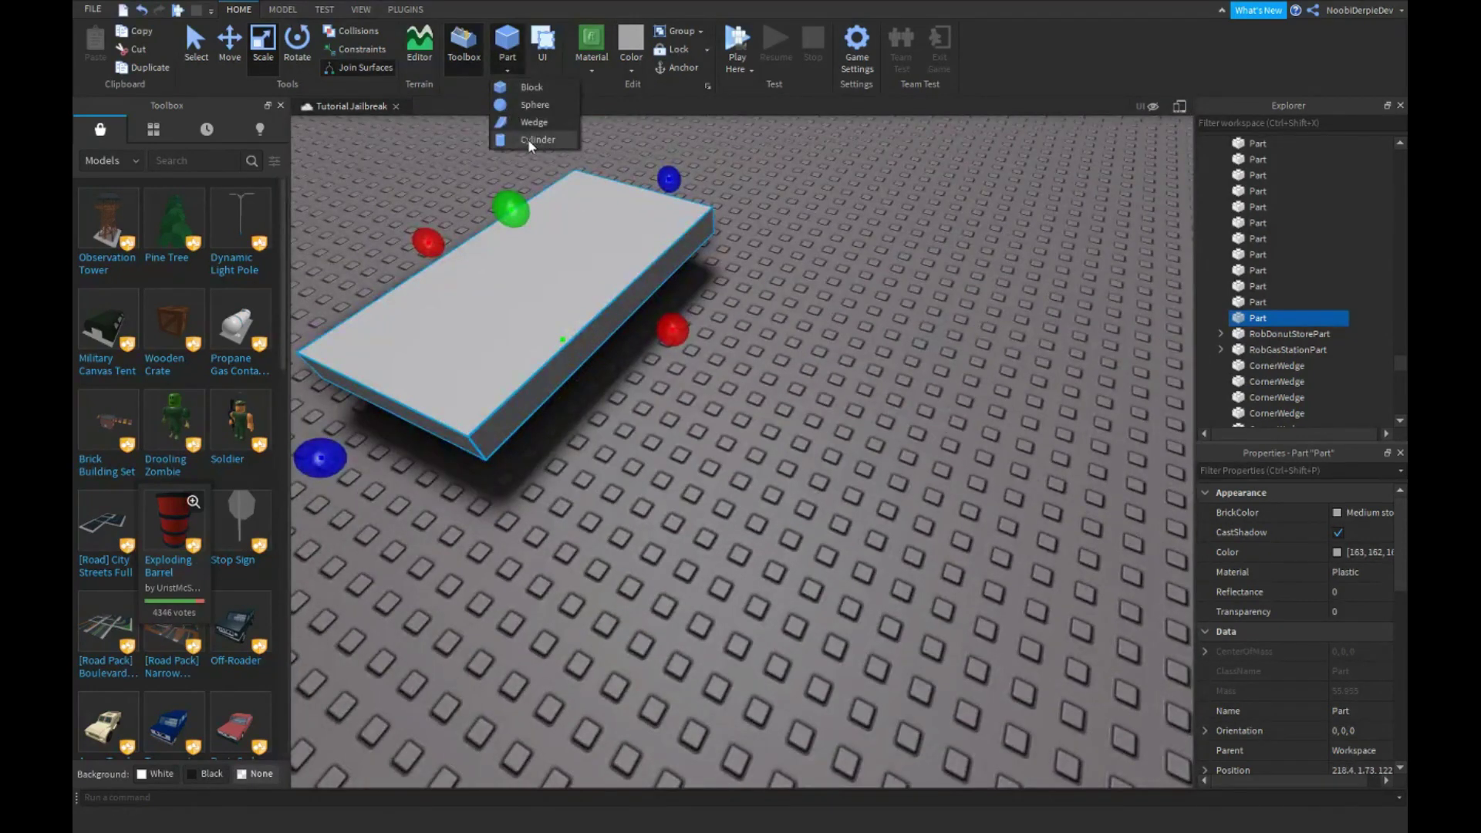
Step: Insert a cylinder beside the car base, shorten it and enlarge it to a wheel about 2.75 studs in diameter
click(532, 140)
scroll(664, 443, up, 5)
right_drag(664, 446, 659, 446)
key(s)
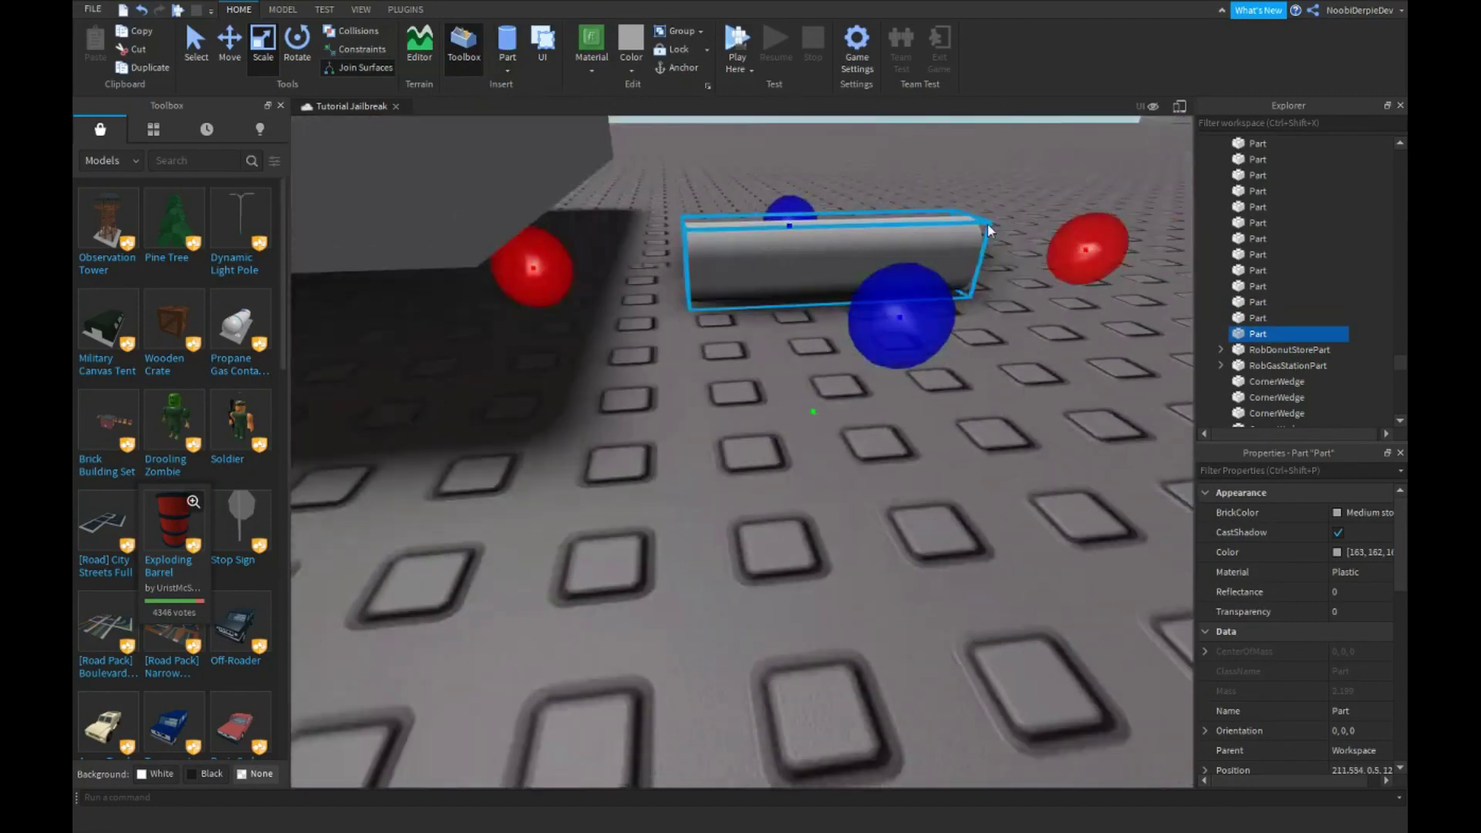
drag(1086, 248, 876, 248)
right_drag(876, 248, 811, 251)
key(s)
drag(715, 281, 713, 207)
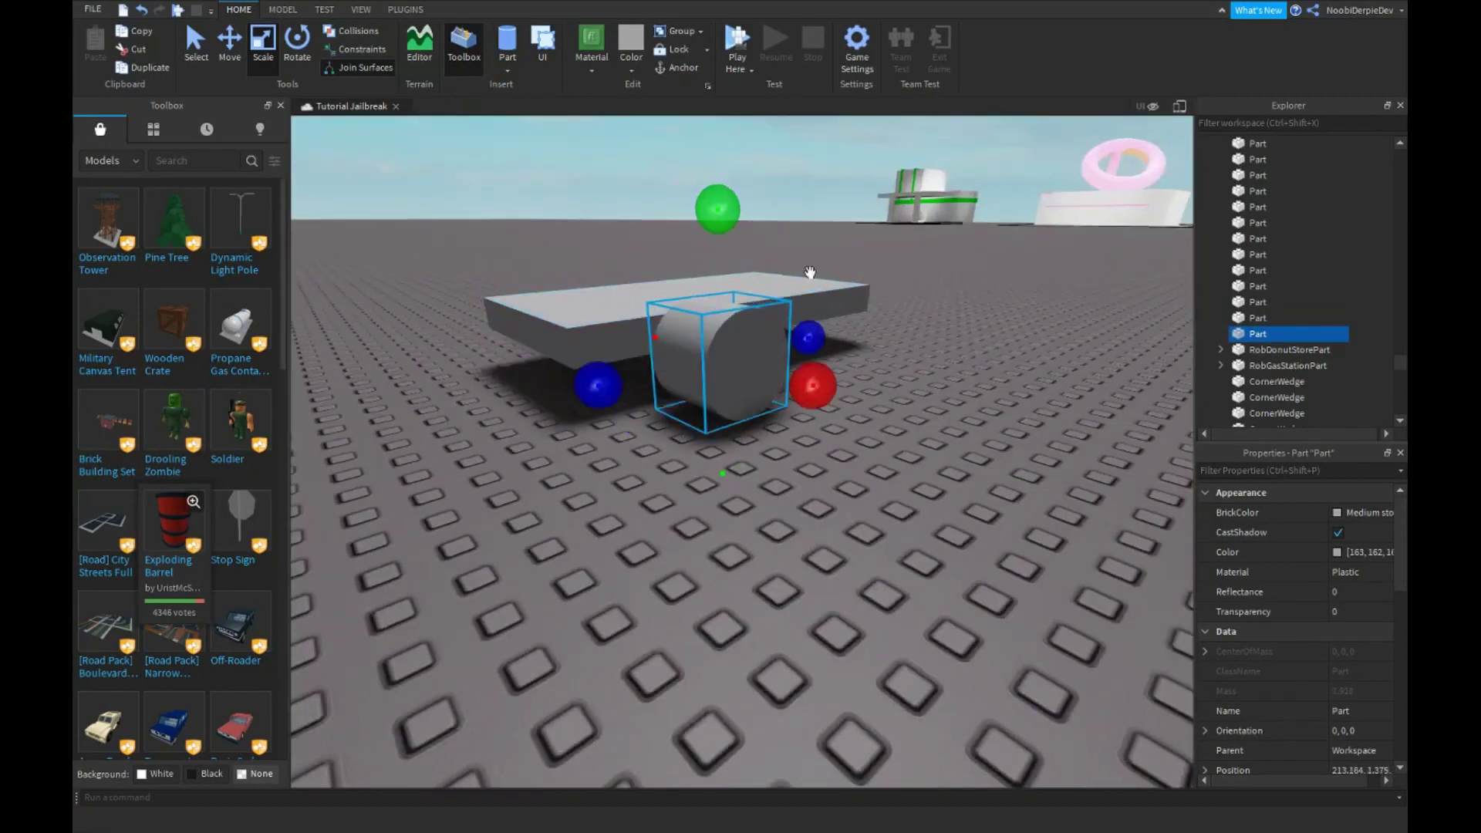
Step: Colour the wheel Really black and narrow it to about 1.125 studs thick
click(1342, 509)
click(1147, 478)
right_drag(747, 371, 746, 374)
key(a)
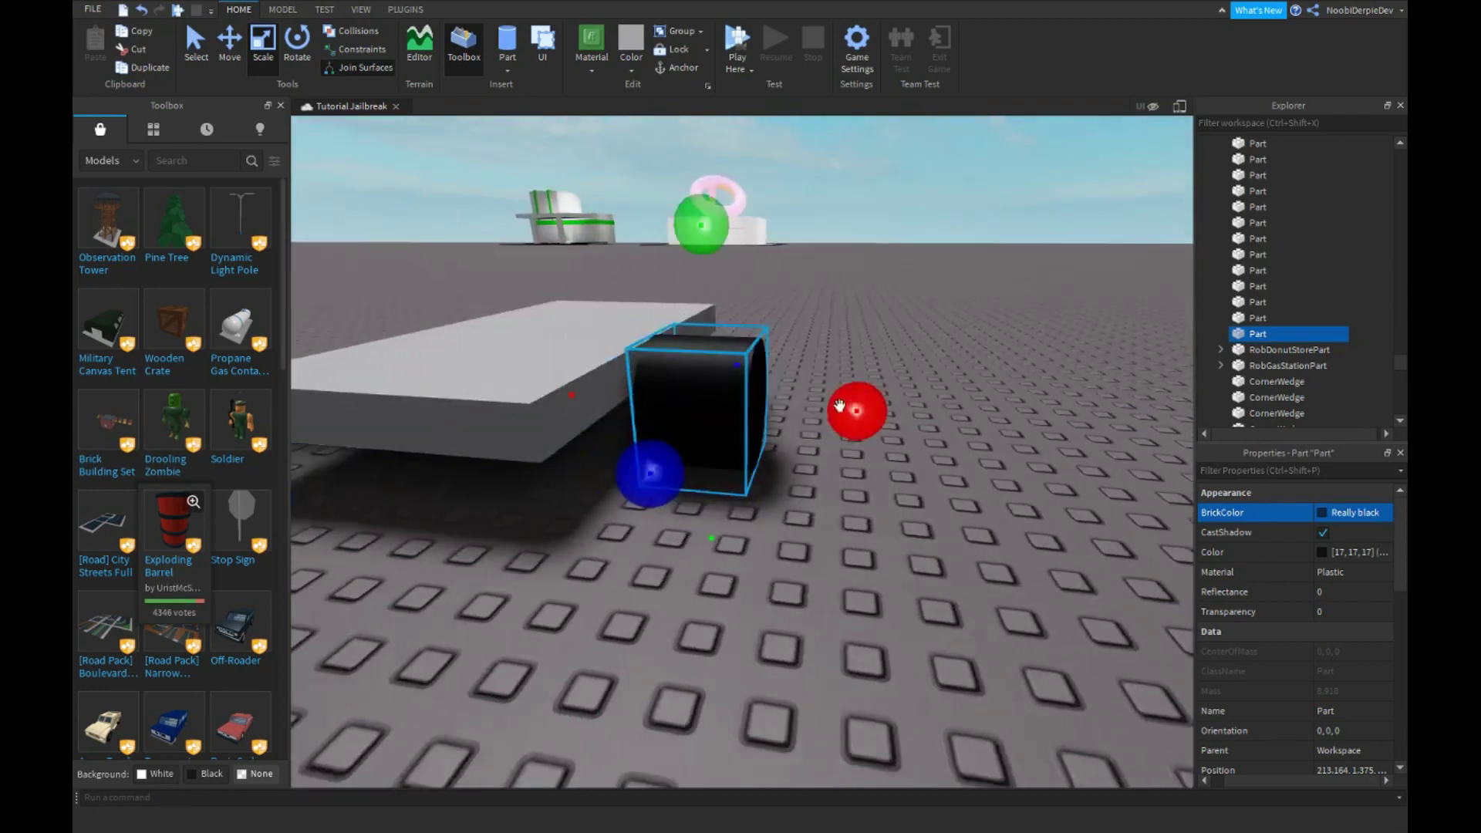
click(796, 408)
click(737, 413)
drag(854, 412, 798, 414)
right_drag(798, 414, 801, 413)
key(a)
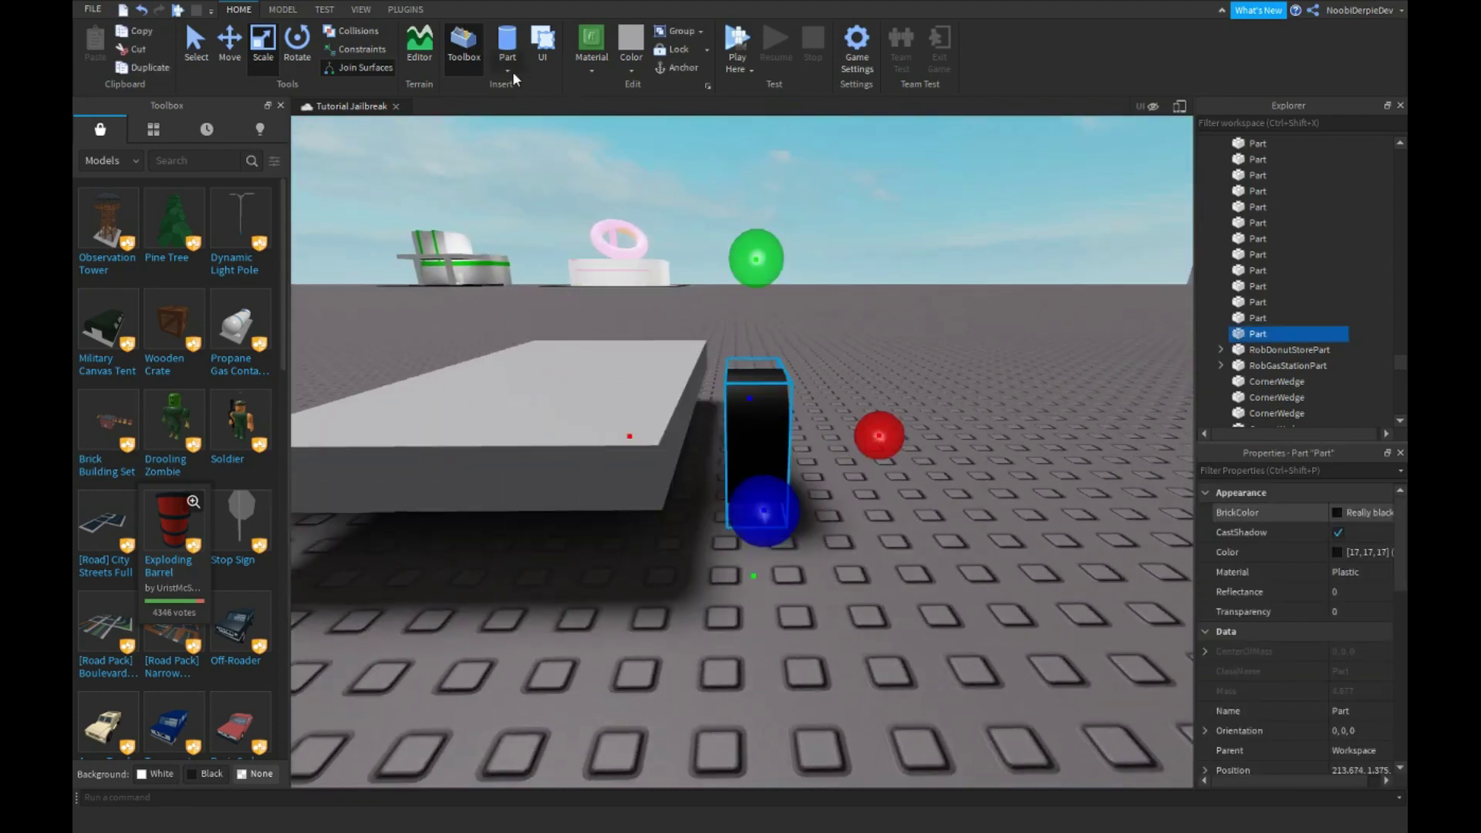
Step: Examine the wheel's side facing the car base, the available surface types and the wheel's surface properties
key(w)
right_drag(470, 156, 470, 155)
key(s)
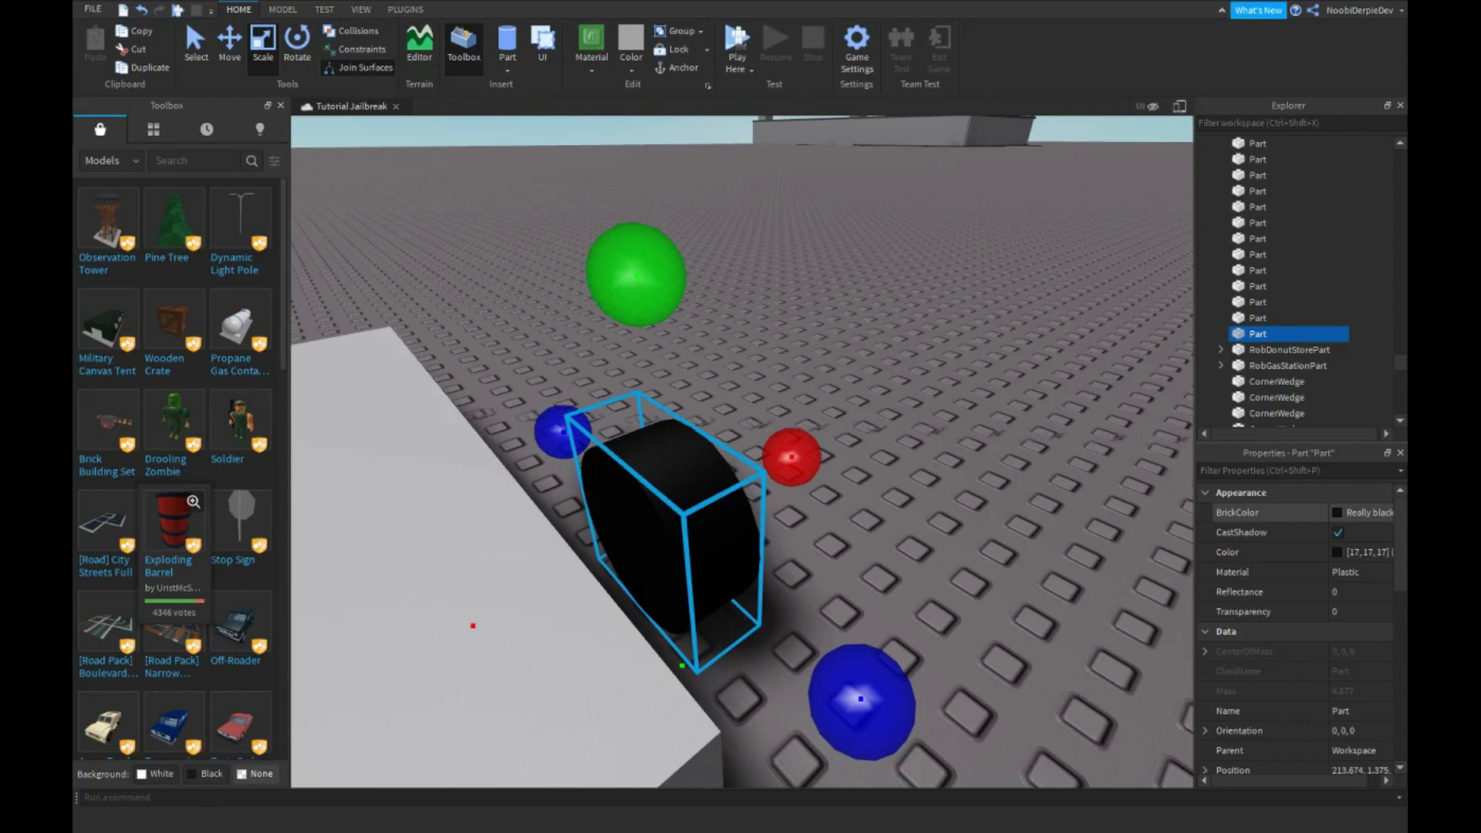
right_drag(478, 293, 478, 293)
key(a)
key(w)
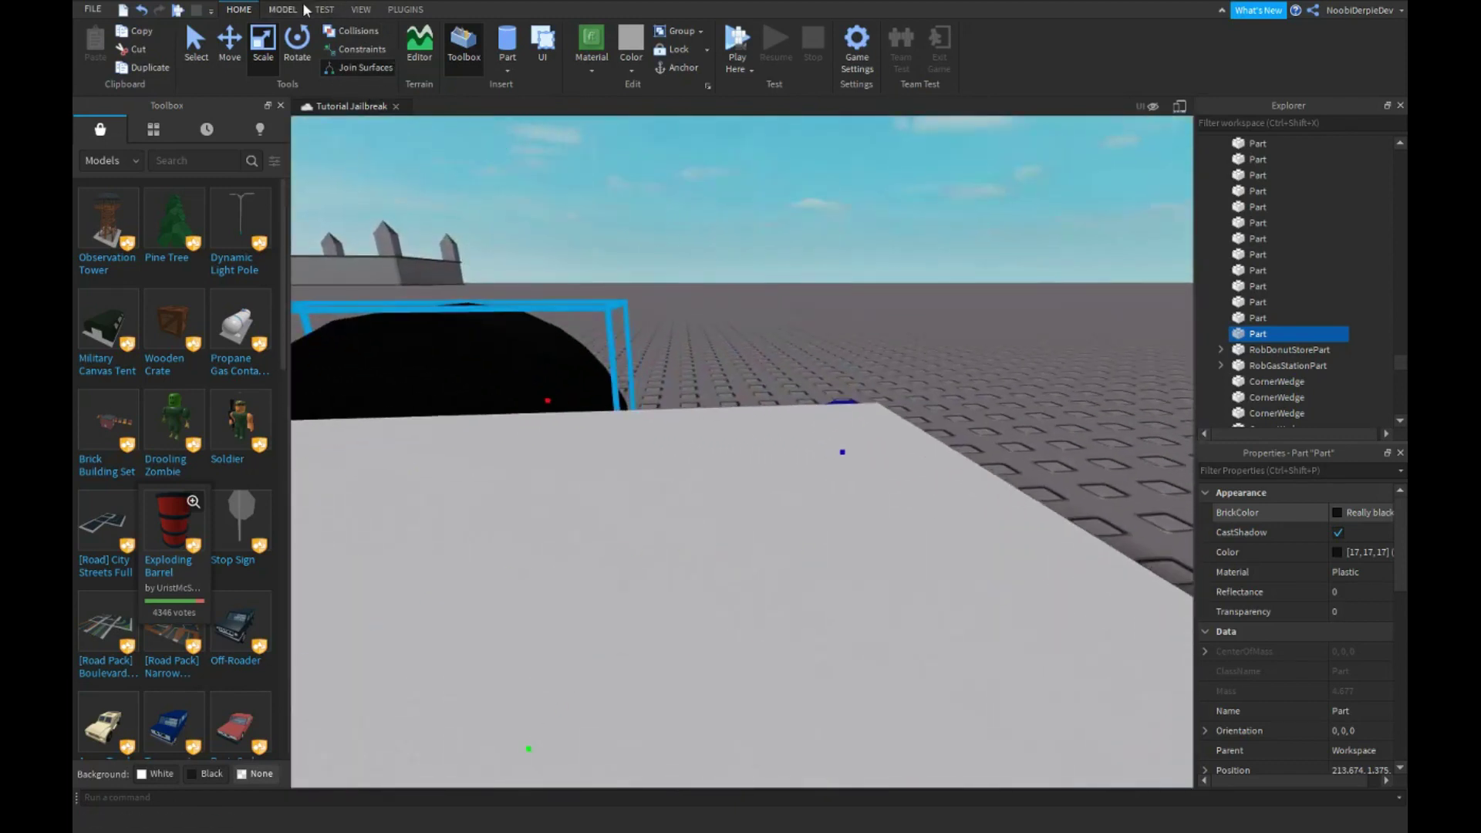
click(283, 9)
click(623, 70)
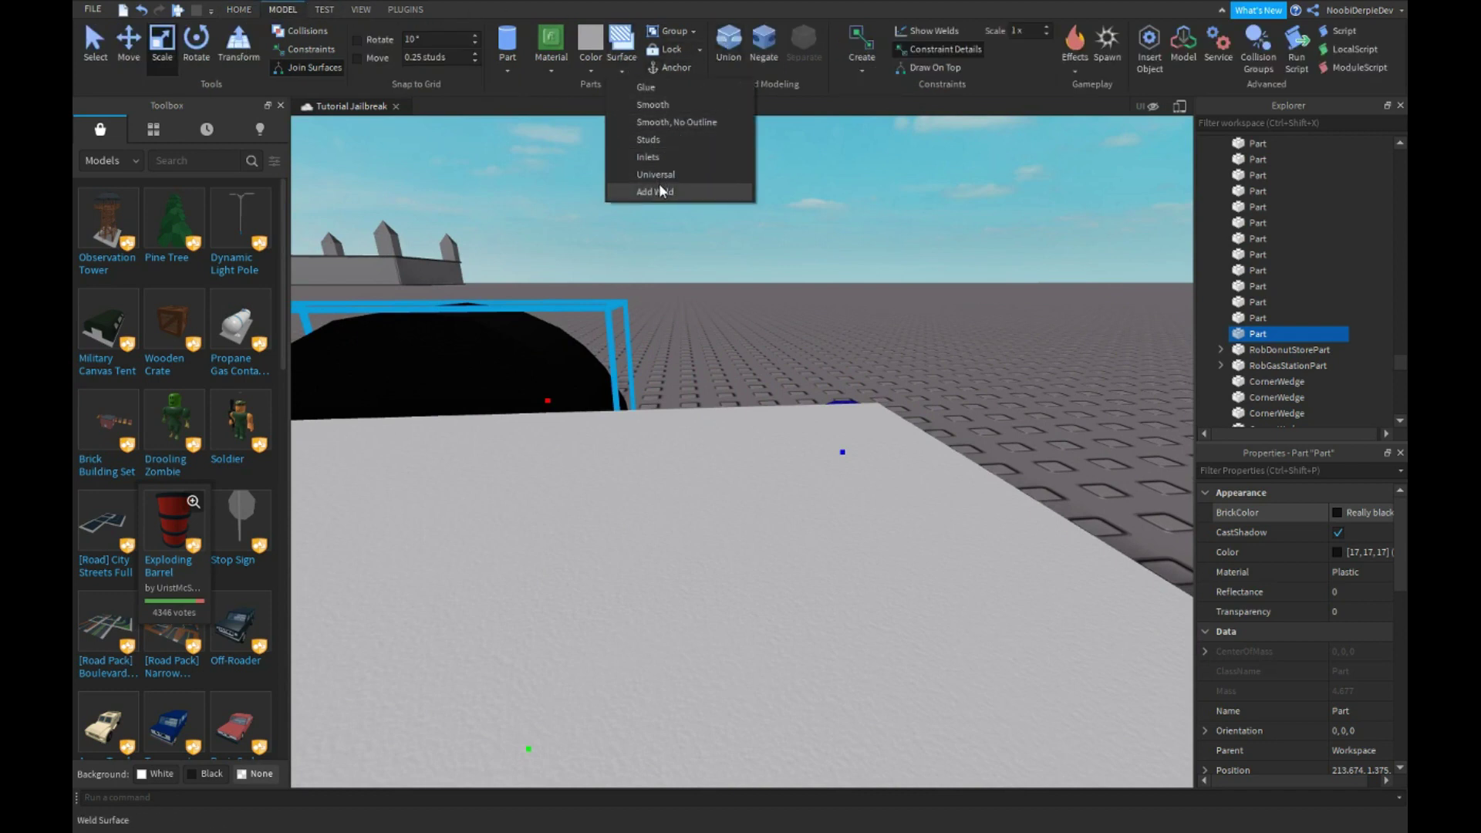
right_drag(886, 224, 882, 224)
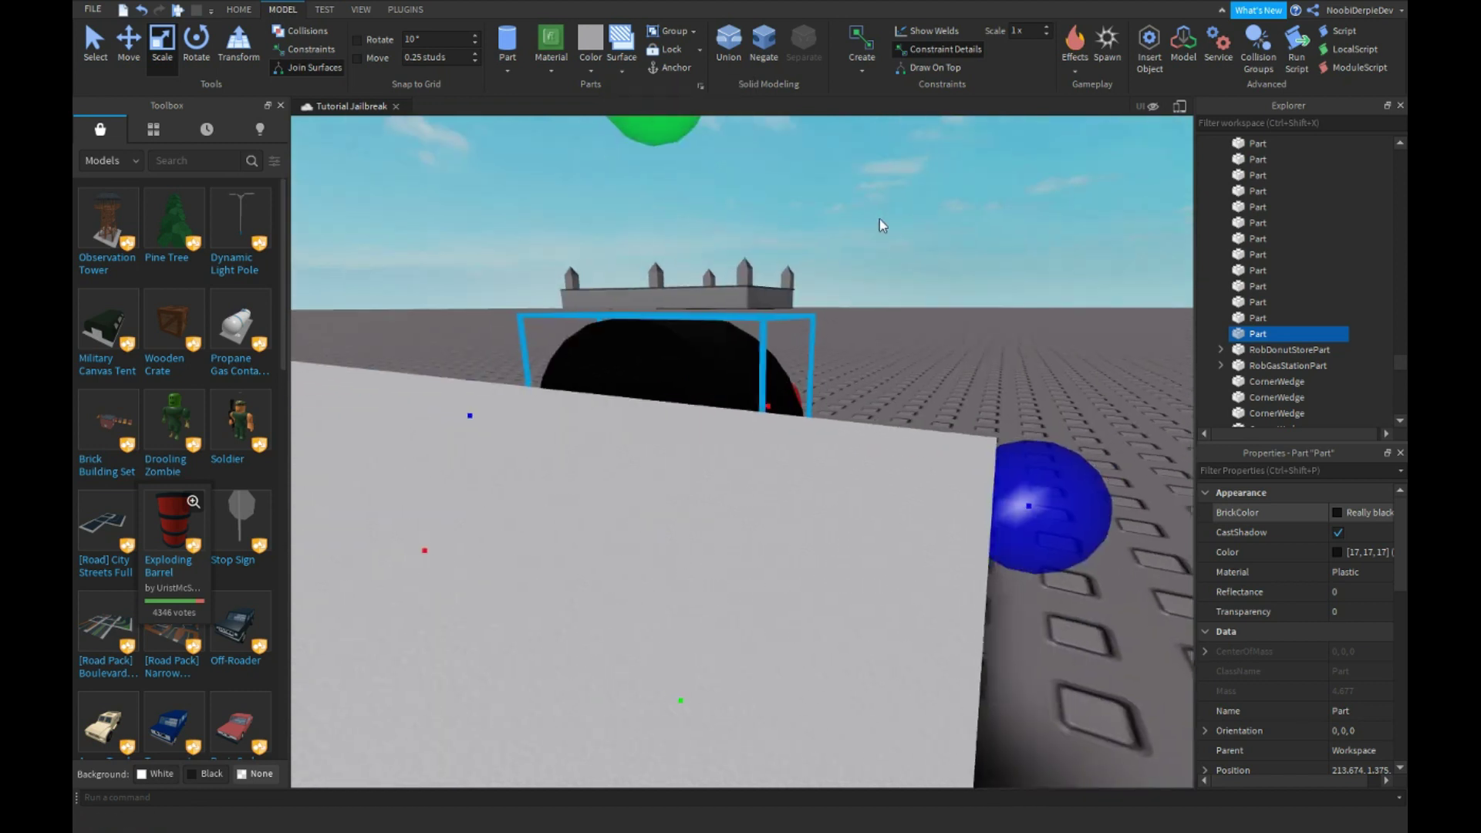
key(d)
scroll(1345, 626, down, 9)
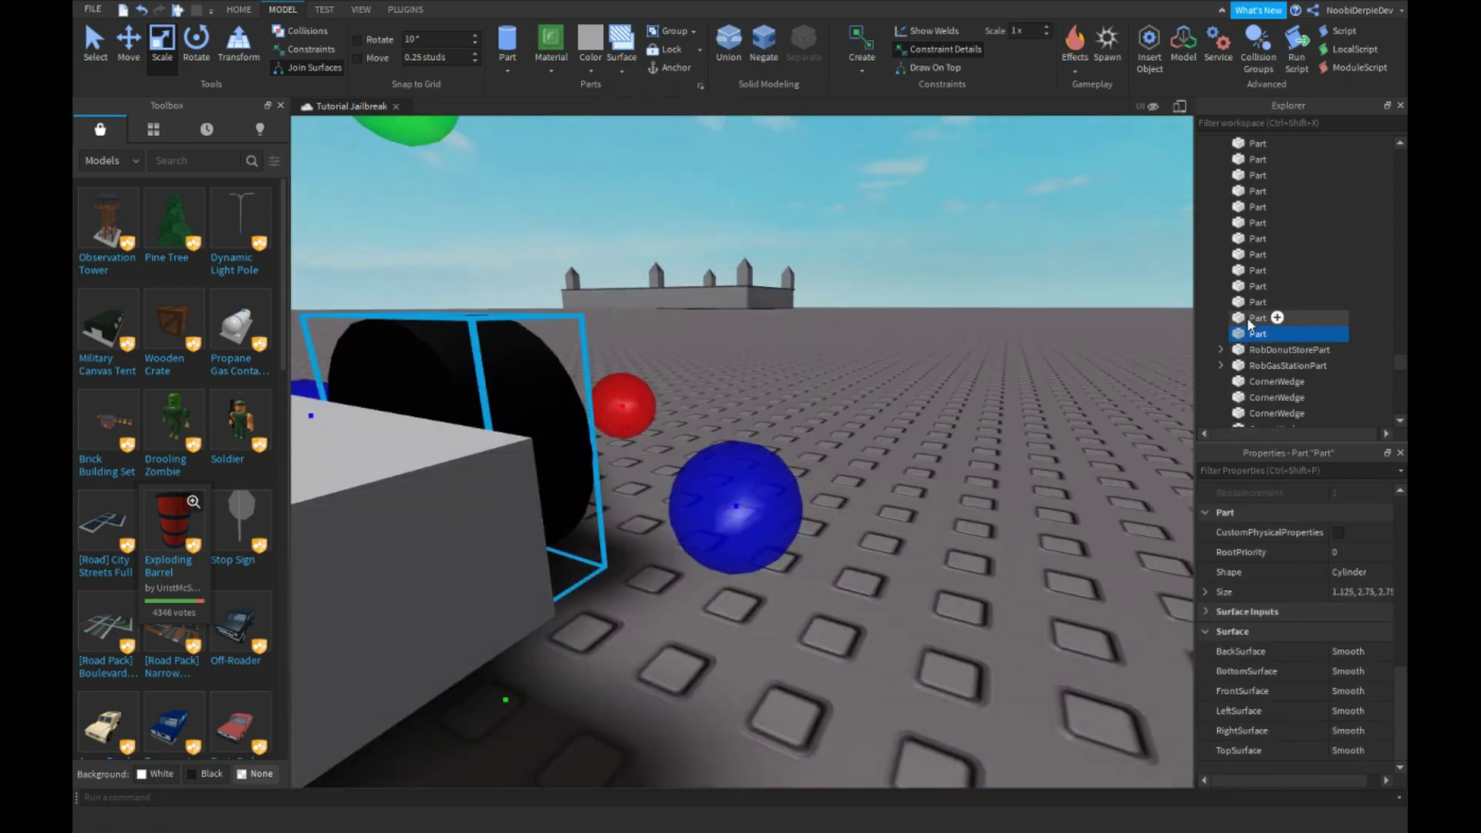
Step: Move the car base part into the Car model and rename it TheMain
mouse_move(1250, 320)
mouse_down()
mouse_move(1257, 217)
mouse_move(1263, 340)
mouse_up()
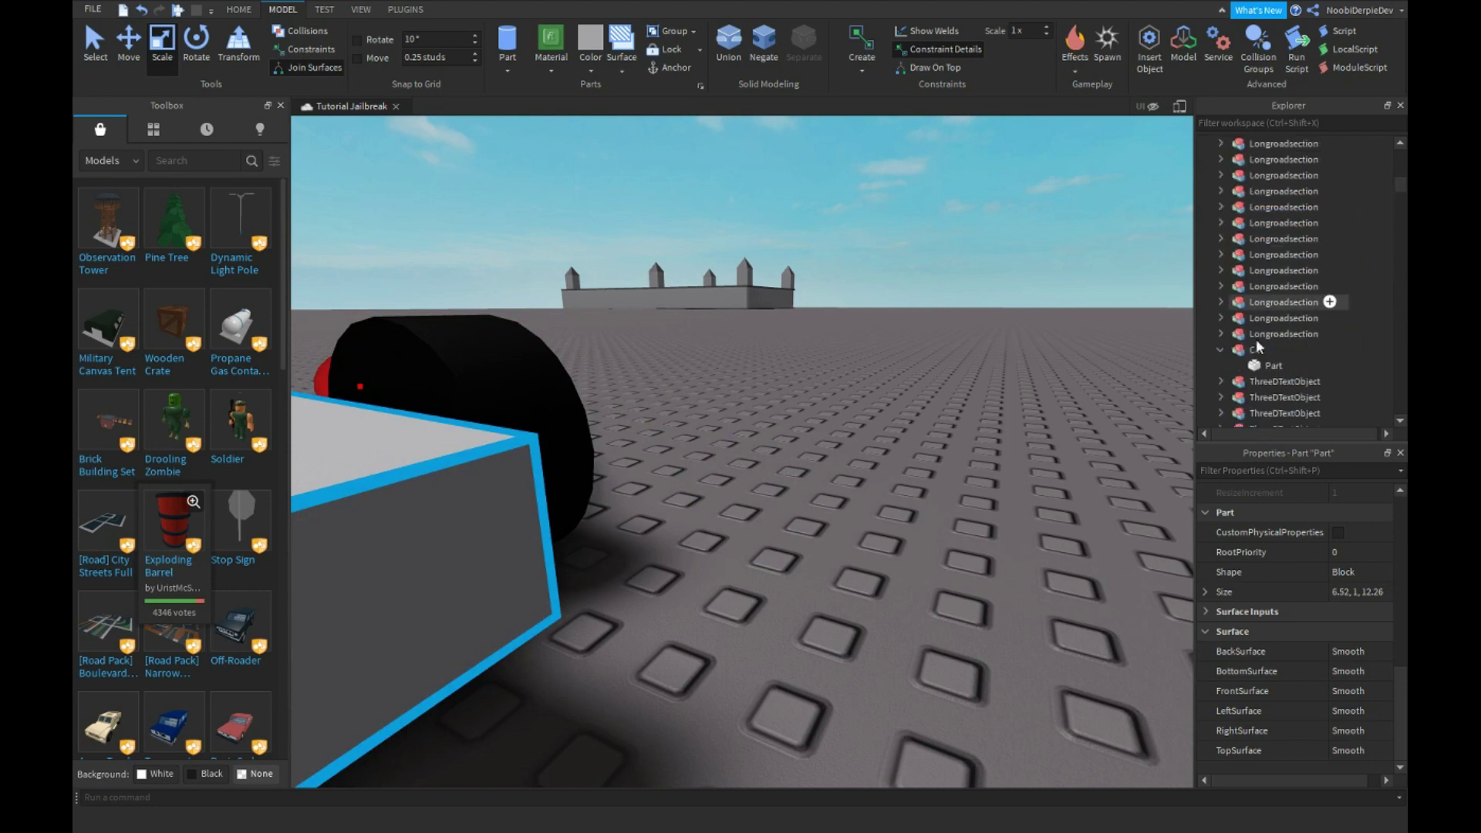
scroll(1265, 321, up, 6)
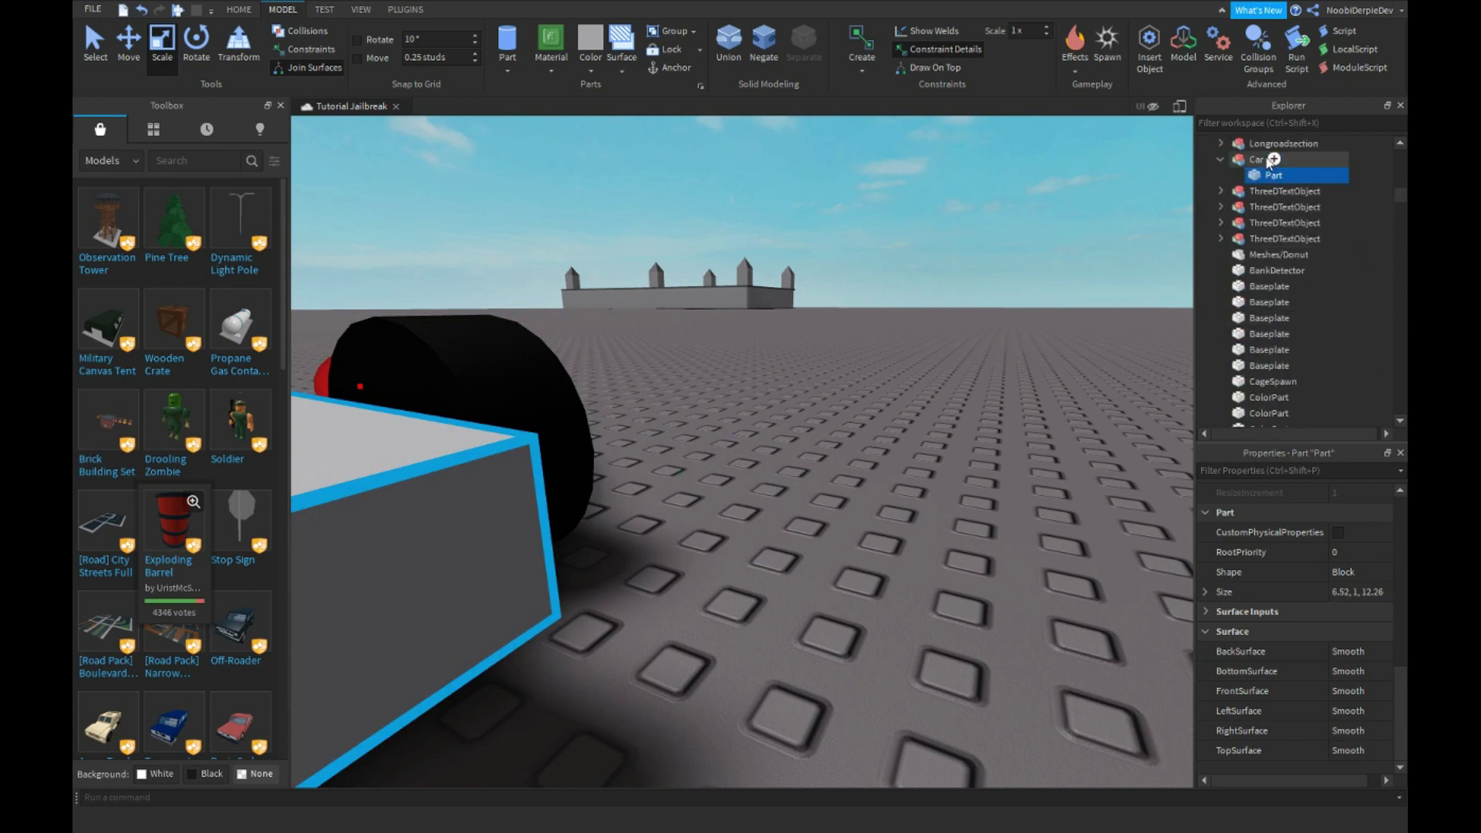
click(1267, 161)
double_click(1264, 179)
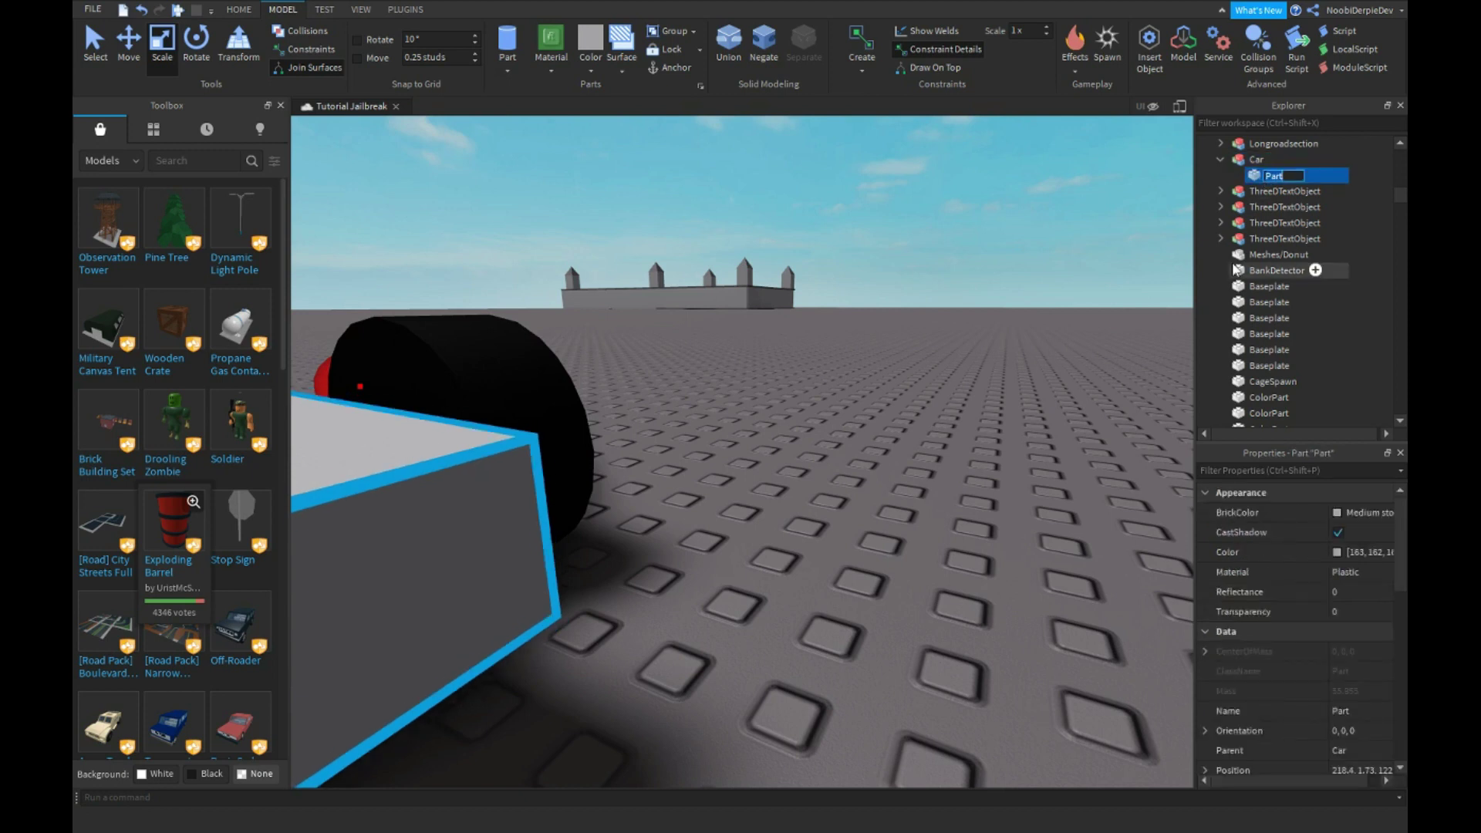
Step: Set the RightSurface of the black wheel, on the side facing the car base, to Hinge
scroll(1234, 269, down, 5)
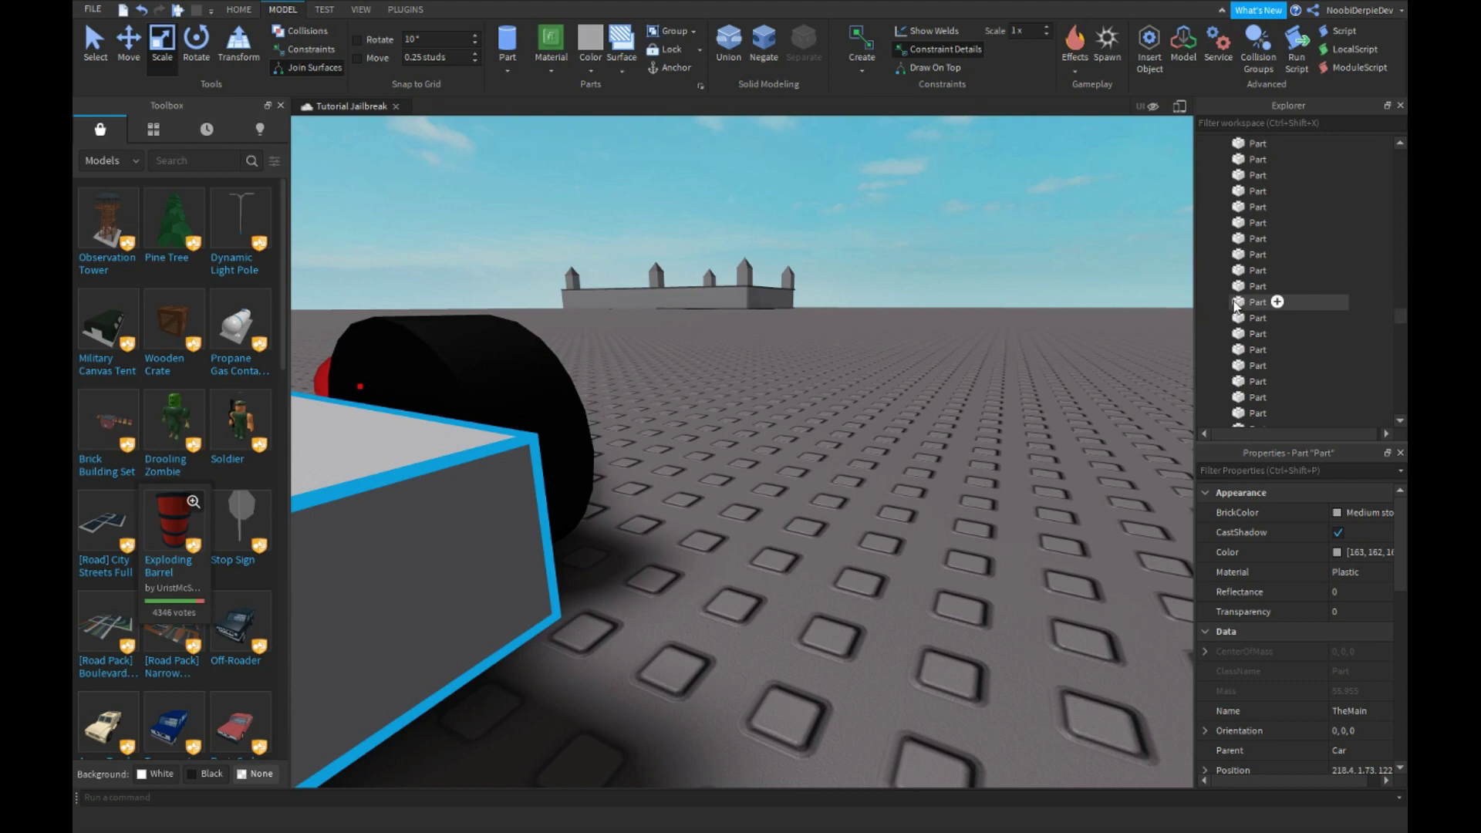
click(544, 393)
right_click(769, 351)
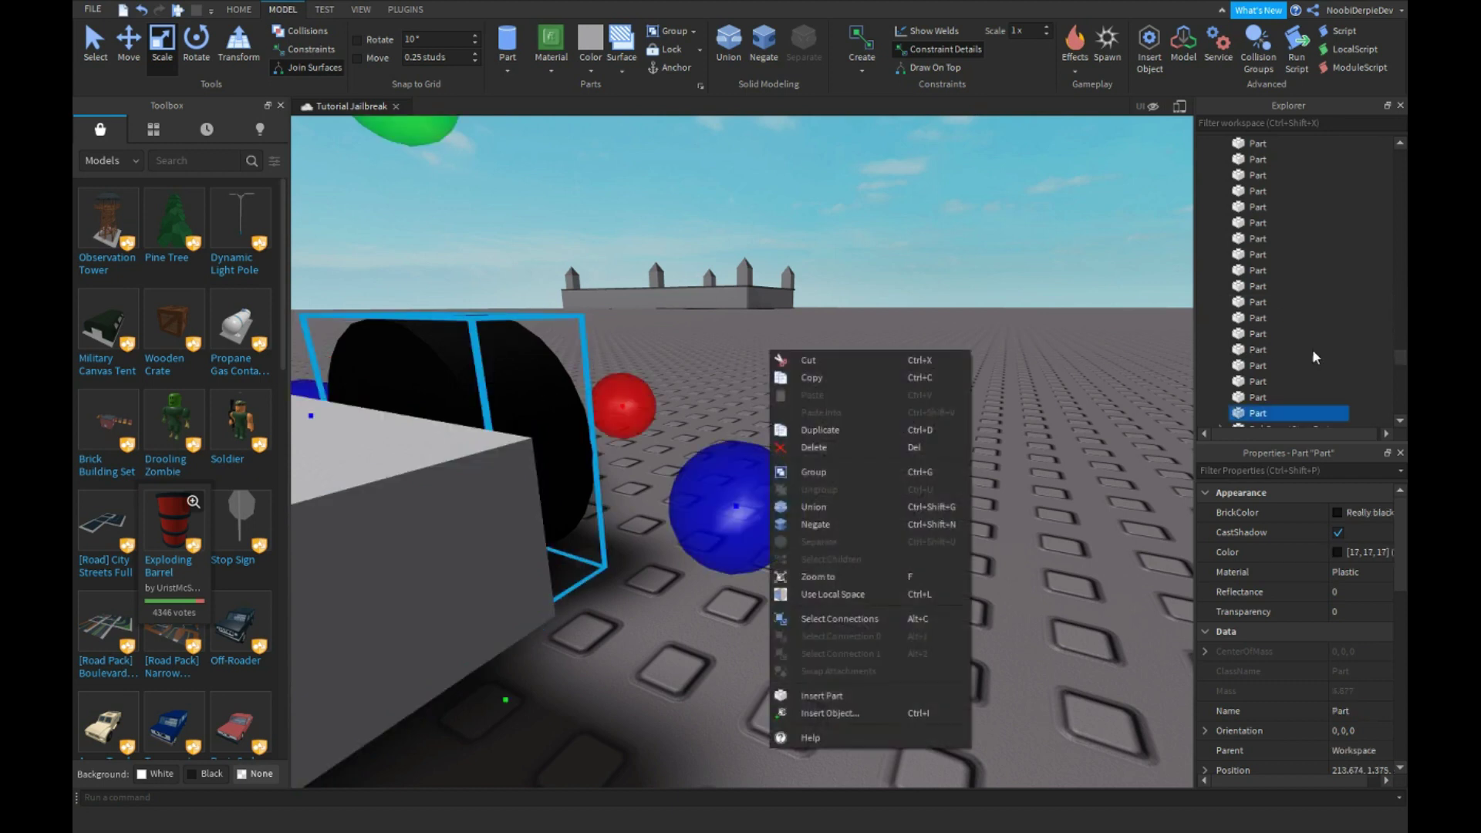
click(1249, 370)
scroll(1251, 365, down, 3)
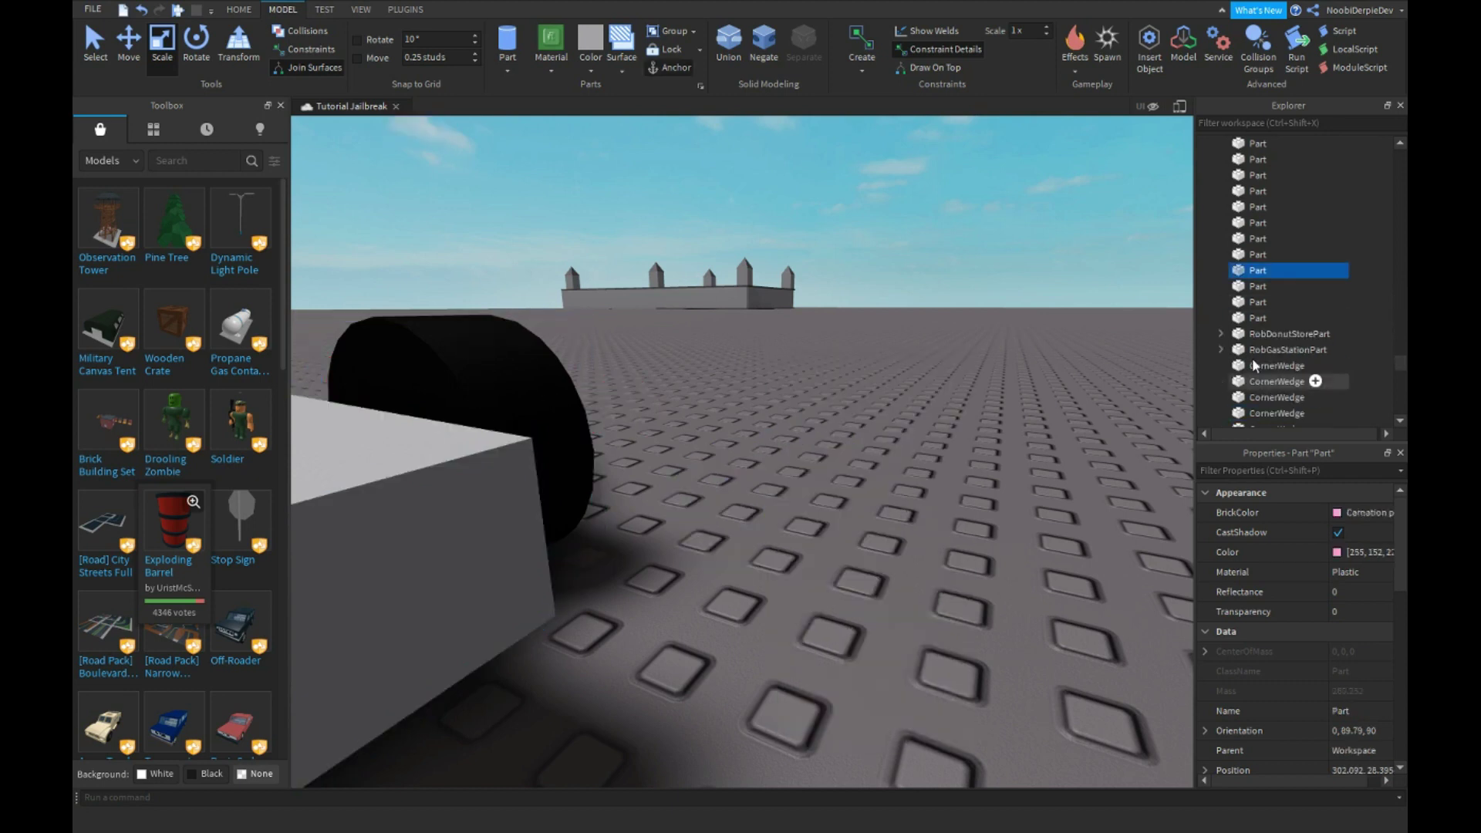
click(1251, 318)
scroll(1326, 598, down, 5)
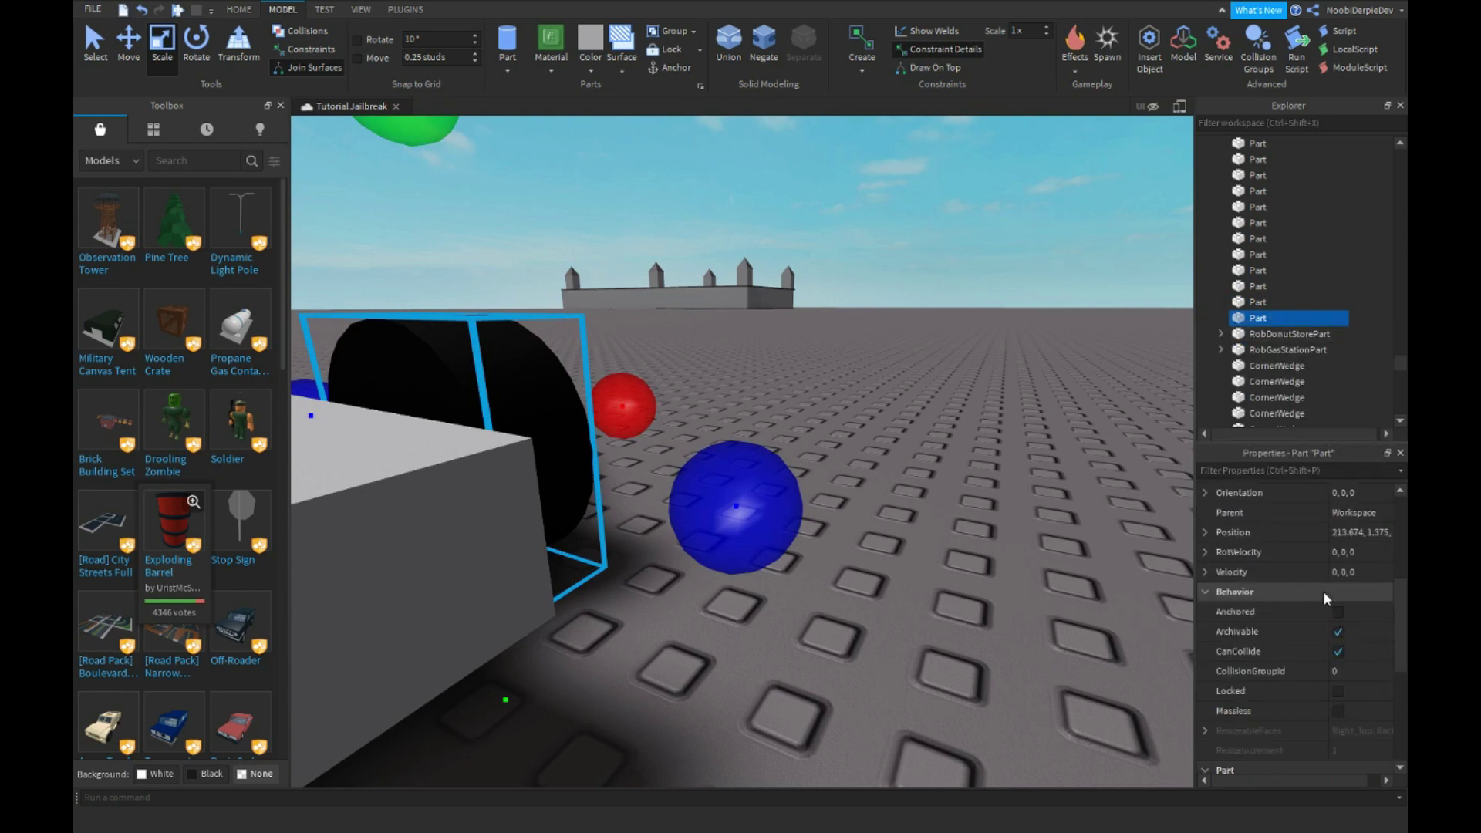
scroll(1325, 599, down, 5)
click(1355, 733)
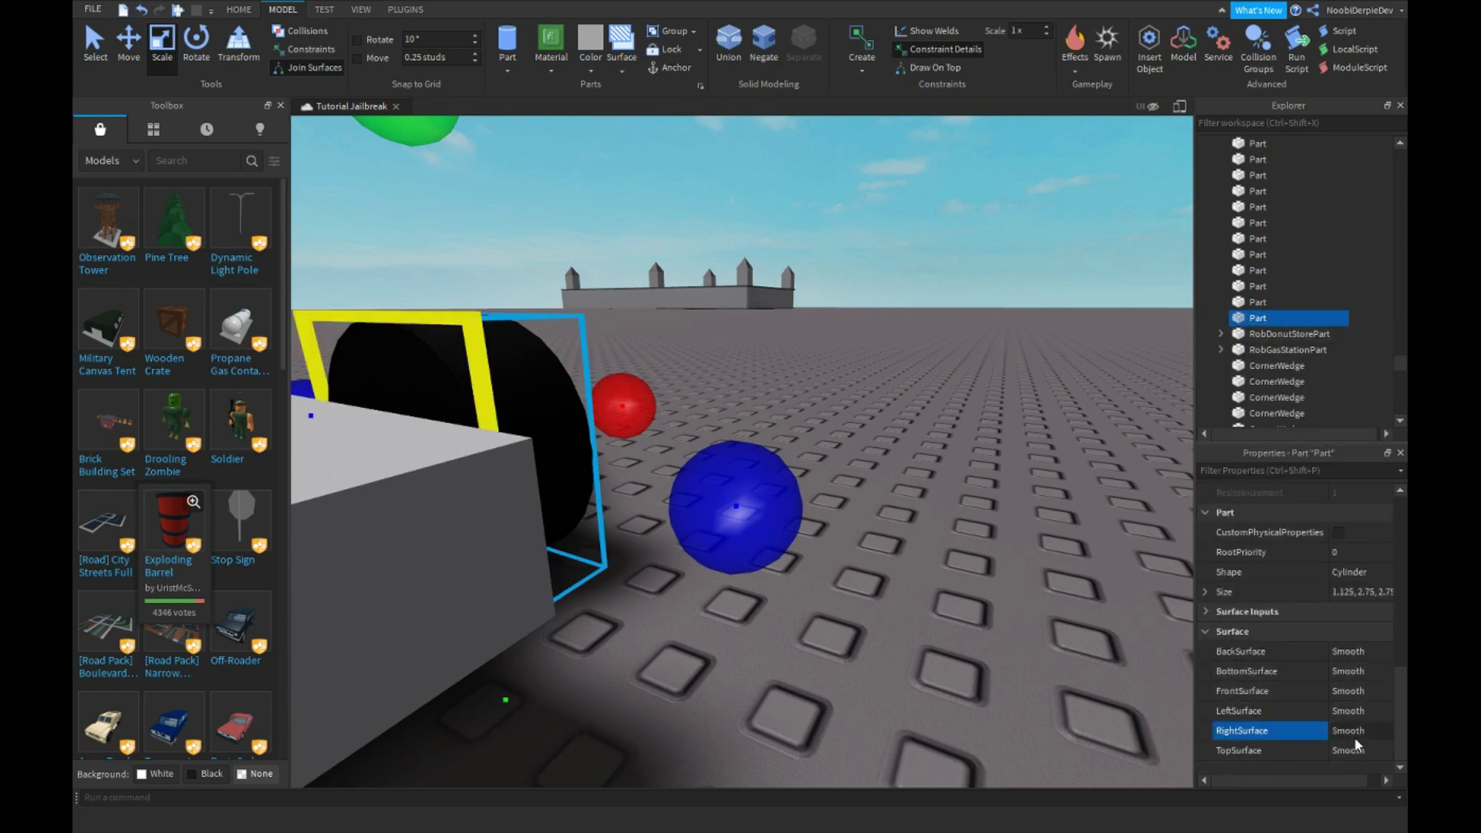
right_drag(717, 614, 802, 430)
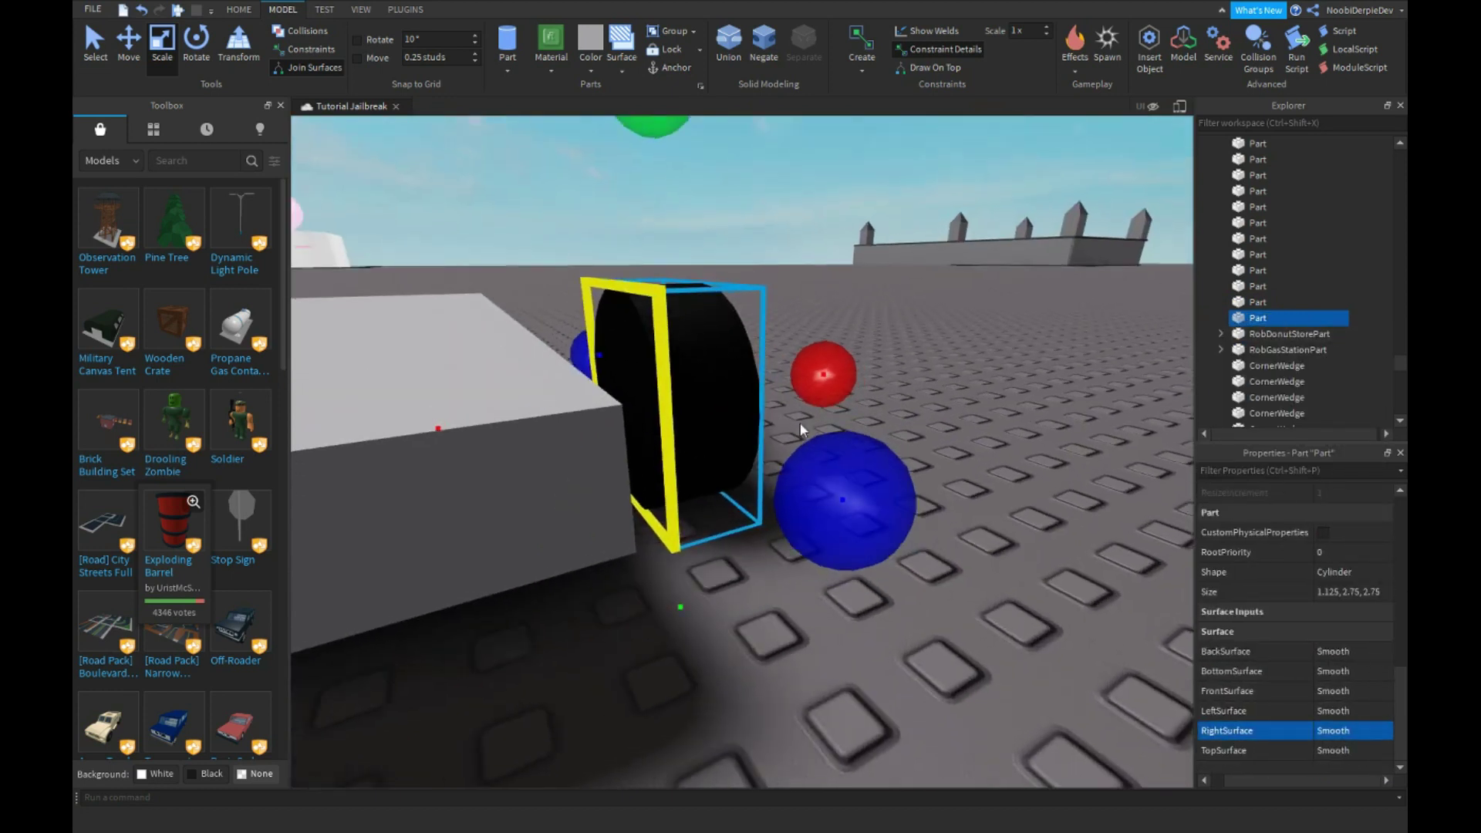
click(1323, 732)
click(1328, 620)
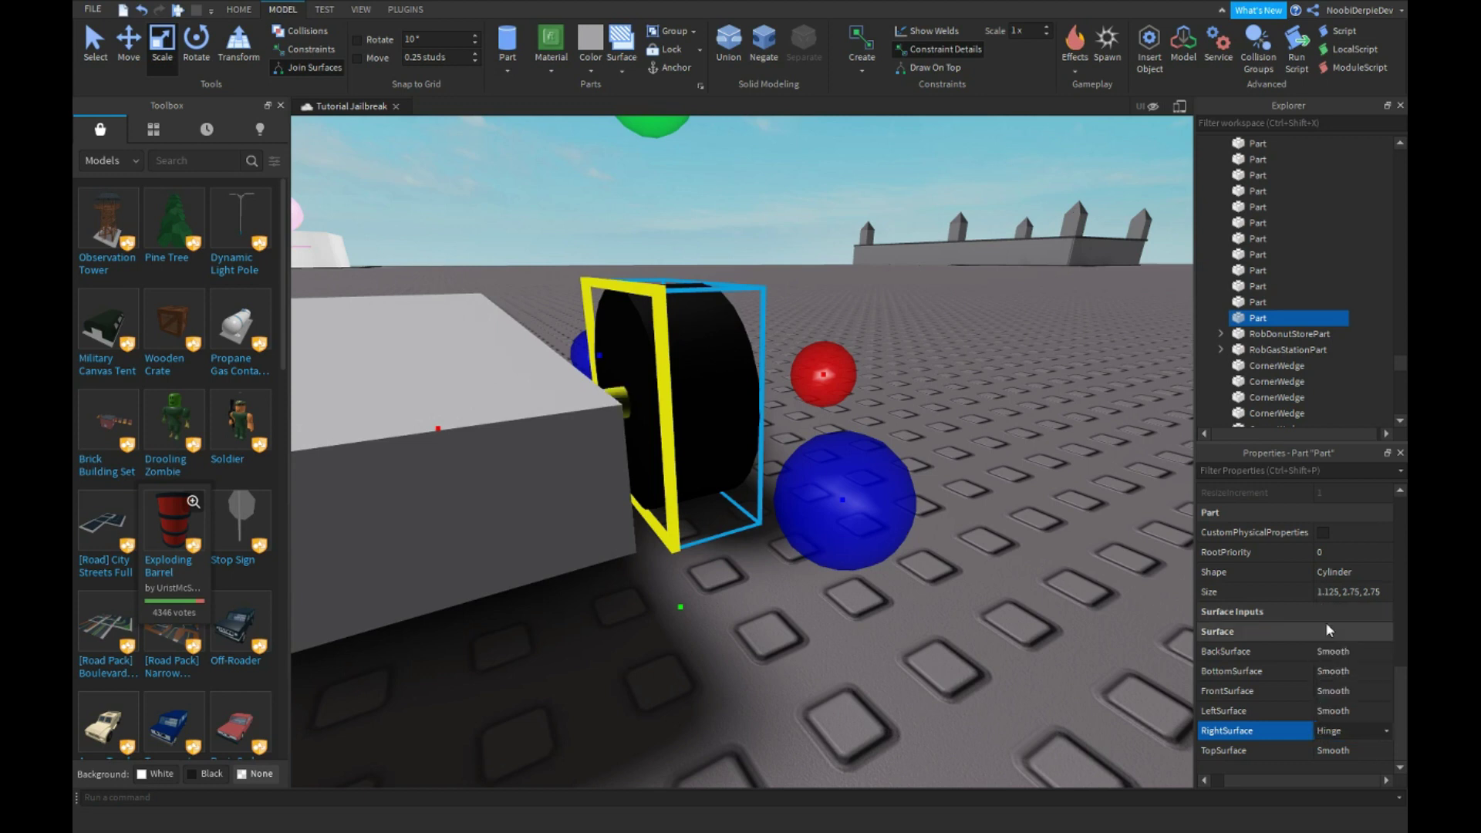
Step: Slide the wheel toward the car base with the Move tool and back out to leave a clear gap
click(238, 9)
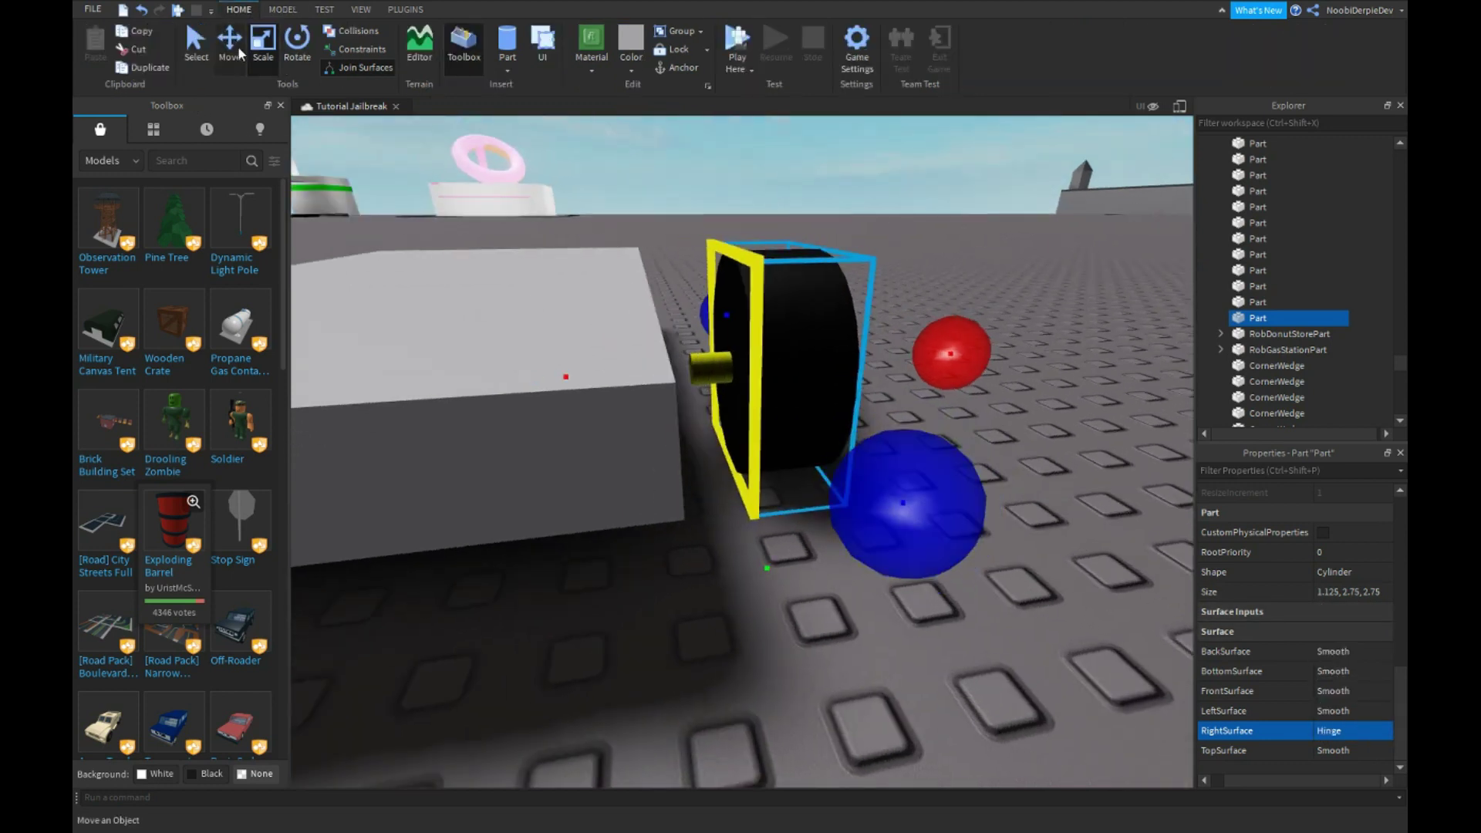
click(230, 43)
mouse_move(861, 356)
mouse_down()
mouse_move(784, 364)
mouse_move(837, 370)
mouse_up()
right_drag(842, 433, 843, 433)
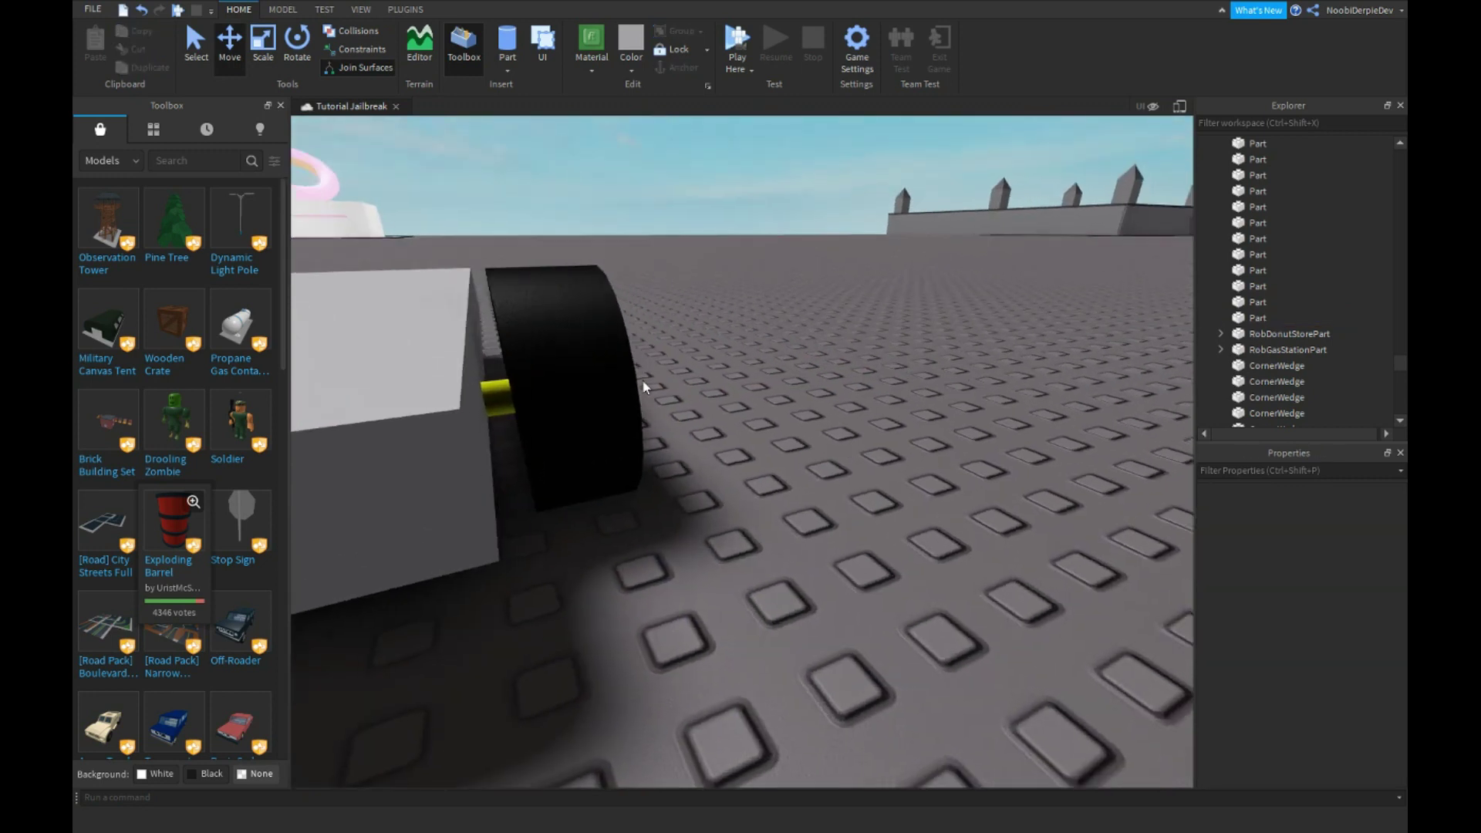
click(642, 387)
drag(736, 370, 841, 356)
Step: Toggle Join Surfaces and move the wheel back in against the side of the car base
right_drag(631, 252, 631, 252)
key(a)
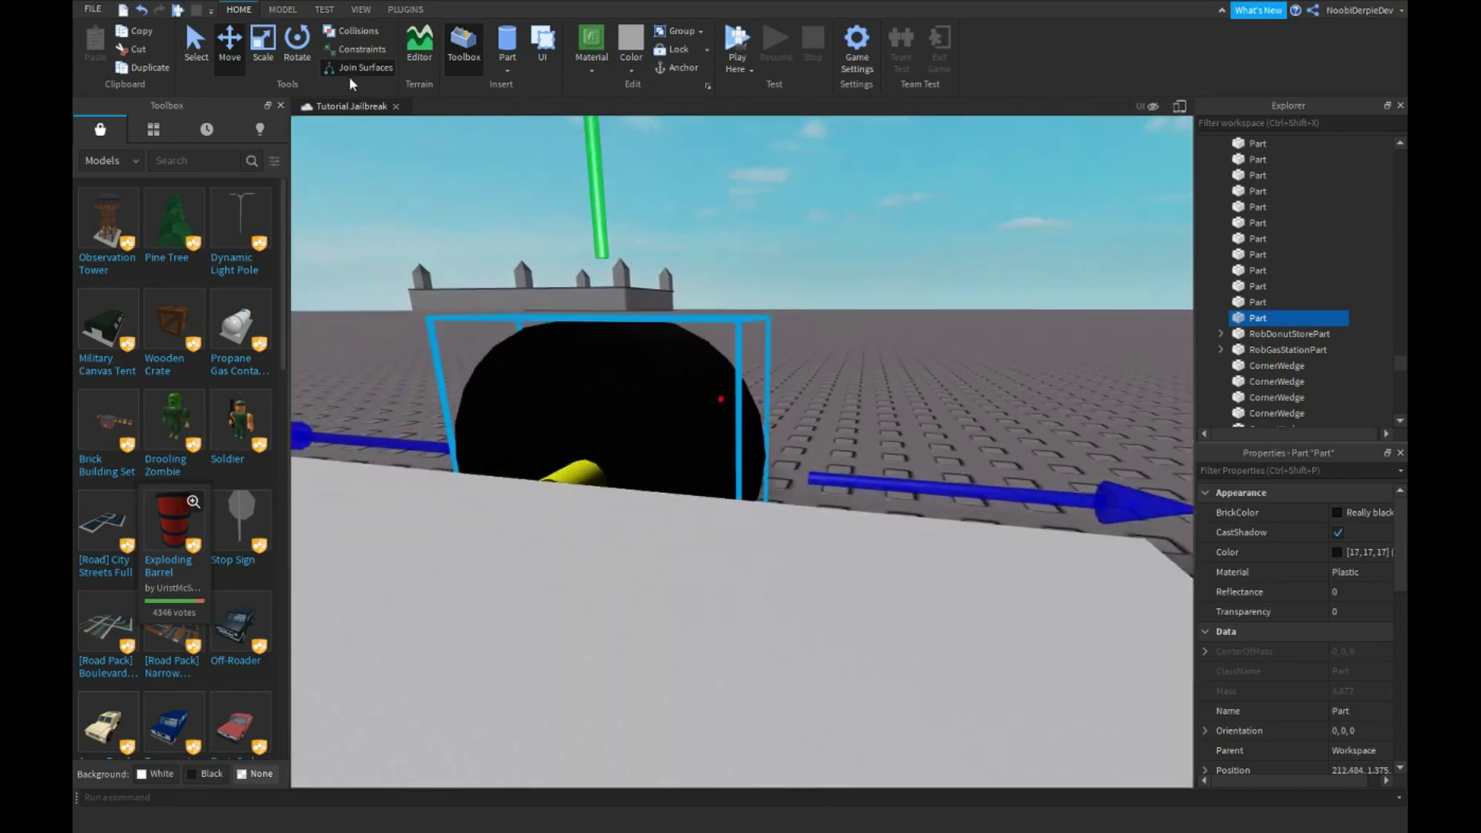
right_drag(417, 122, 417, 122)
key(w)
click(357, 68)
right_drag(768, 360, 777, 360)
mouse_move(991, 459)
mouse_down()
mouse_move(1034, 463)
mouse_move(969, 440)
mouse_up()
right_drag(986, 438, 986, 438)
key(a)
Step: Put the wheel into the Car model and adjust its sideways position to about X 214.364, leaving a small gap at its hinge
drag(1249, 332, 1315, 247)
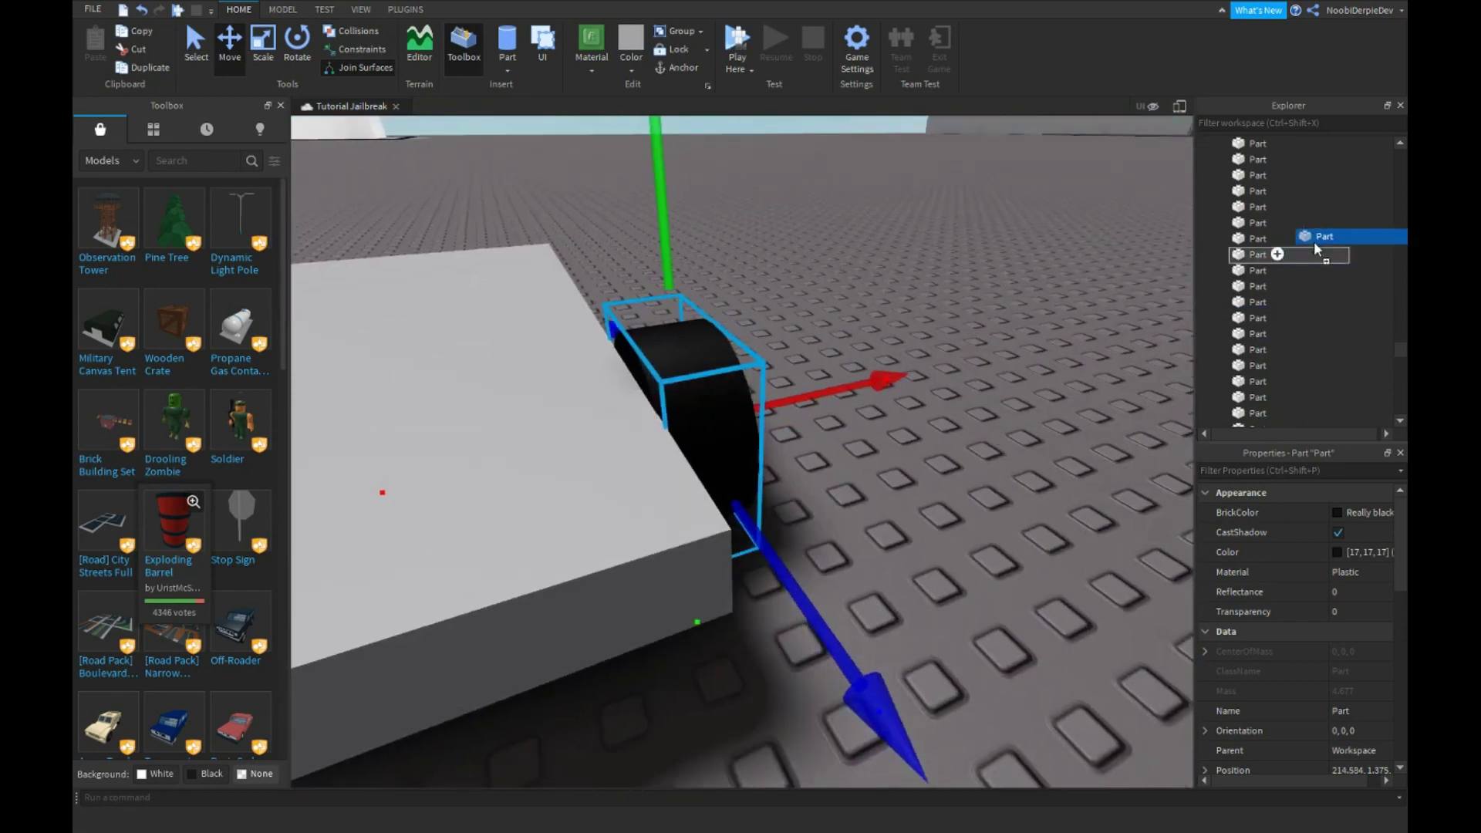
drag(1293, 308, 1255, 383)
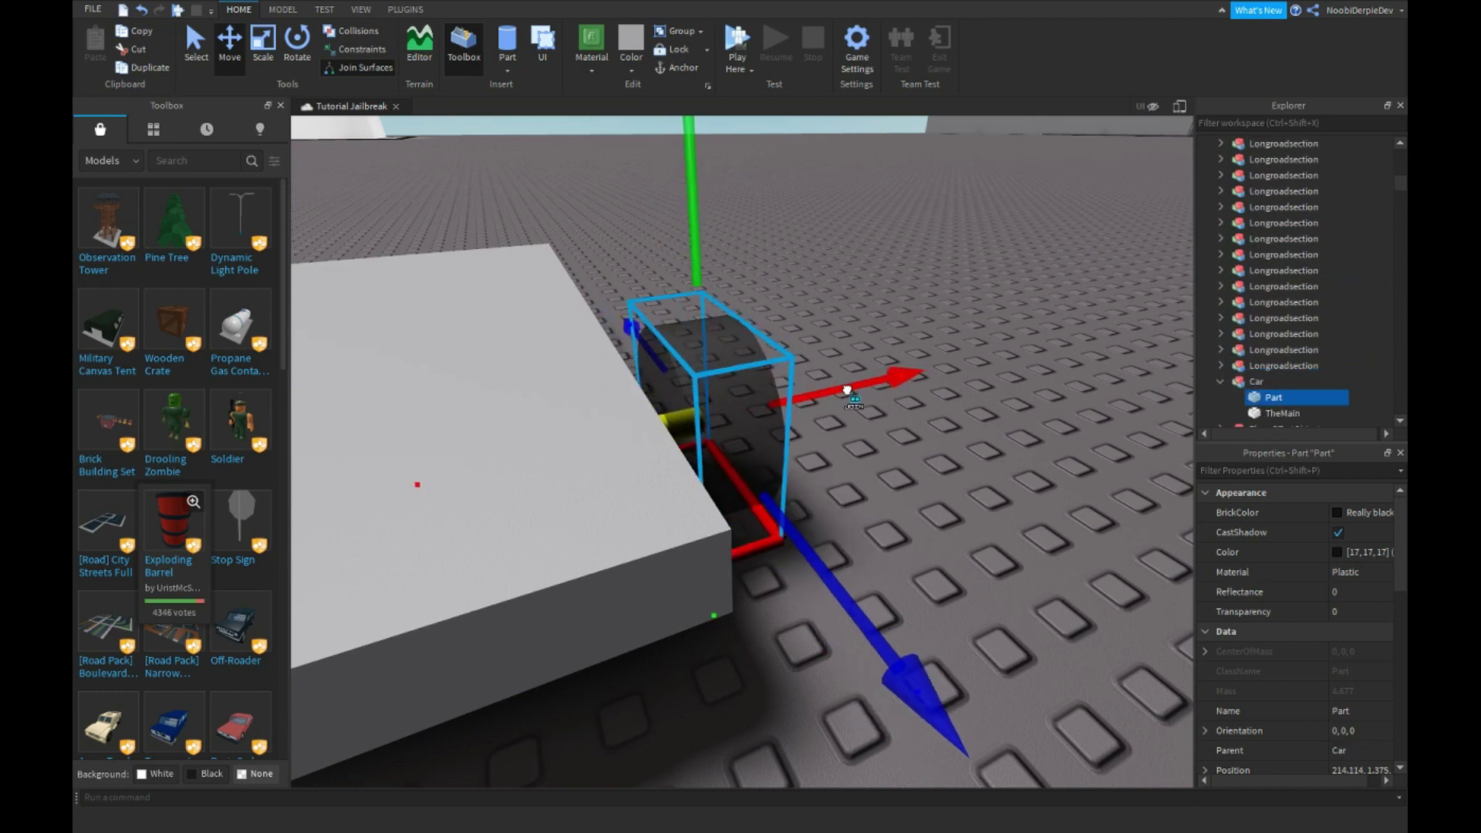
drag(826, 397, 829, 397)
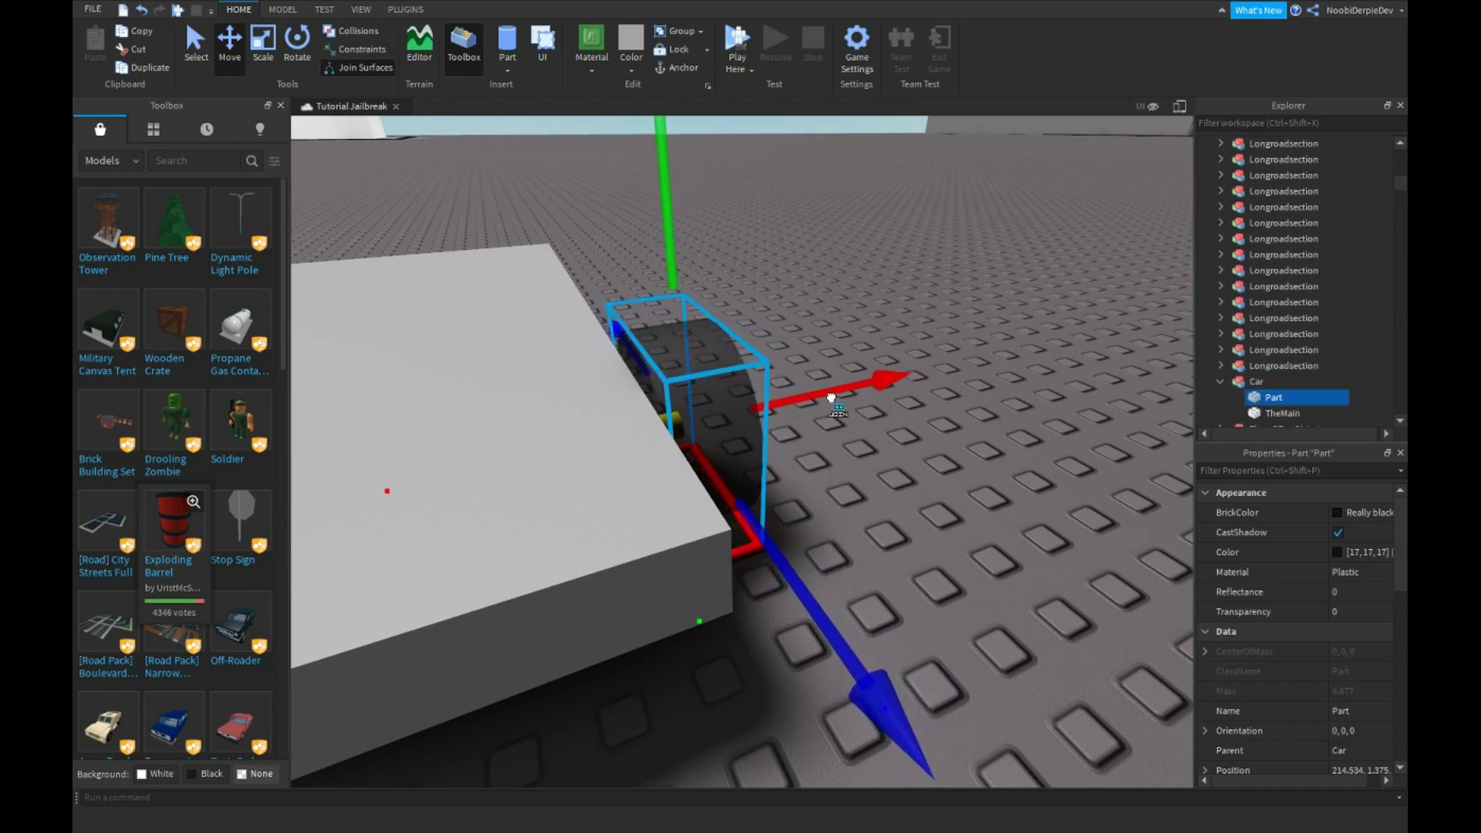
key(d)
right_drag(829, 396, 734, 411)
drag(734, 411, 793, 414)
key(d)
right_drag(793, 414, 843, 395)
drag(933, 375, 869, 380)
key(a)
right_drag(870, 380, 870, 379)
key(d)
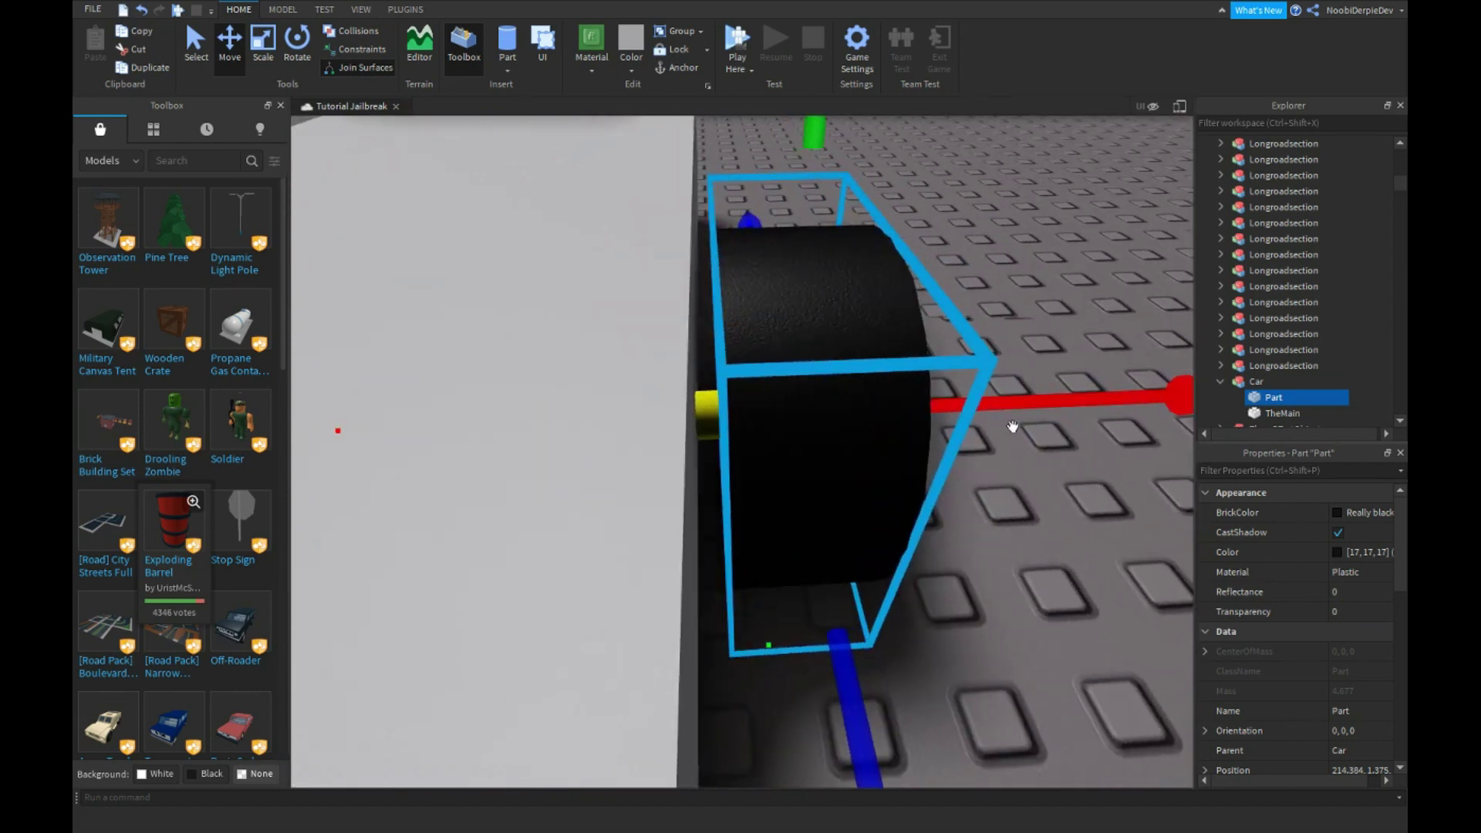
Step: Nudge the wheel sideways to about X 214.574 beside the car base
drag(1016, 409, 999, 413)
scroll(997, 415, down, 10)
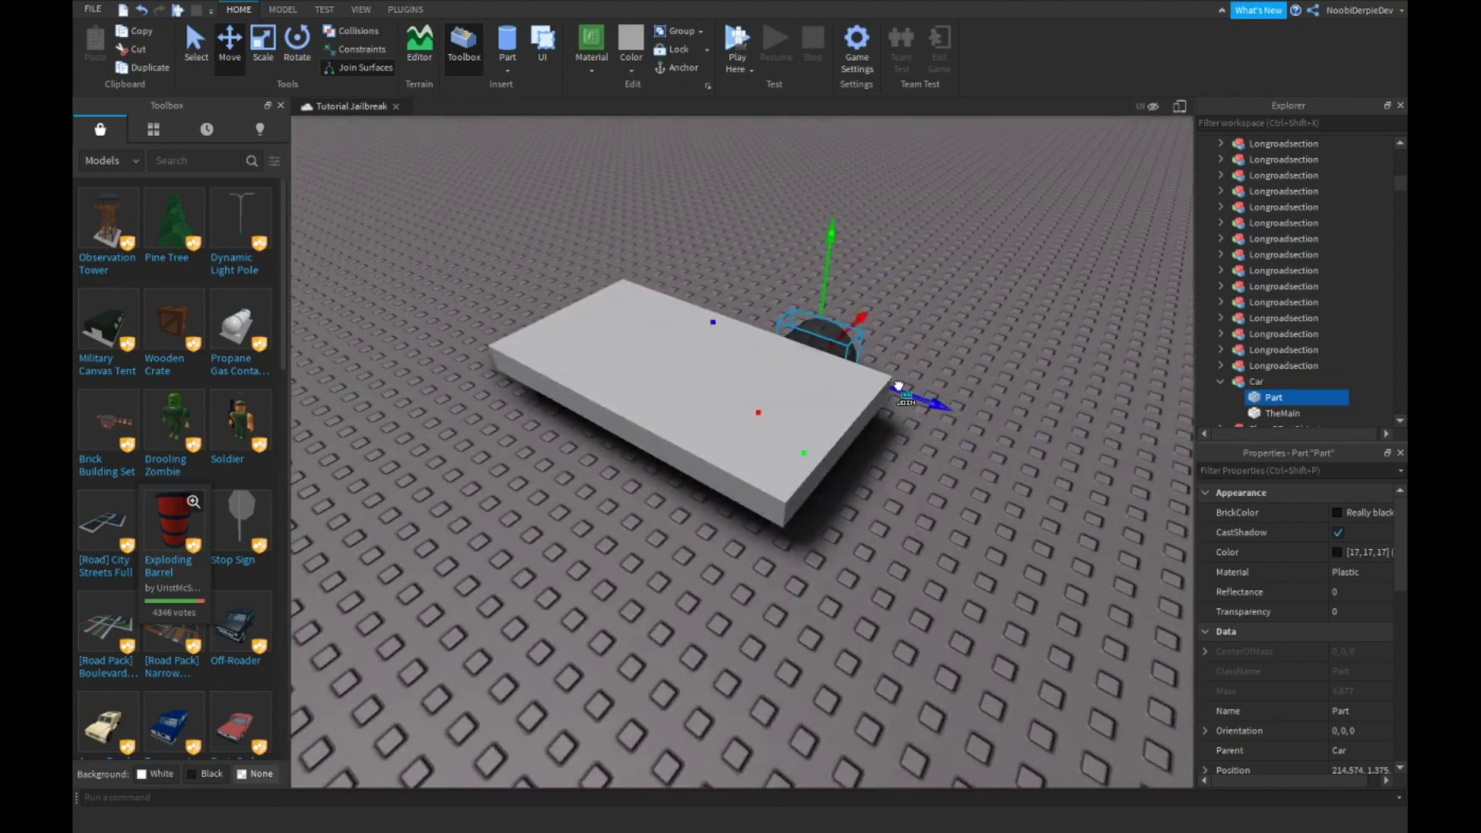
Step: Insert a VehicleSeat into the Car model
key(w)
right_drag(907, 391, 898, 376)
key(s)
key(w)
key(a)
click(1272, 381)
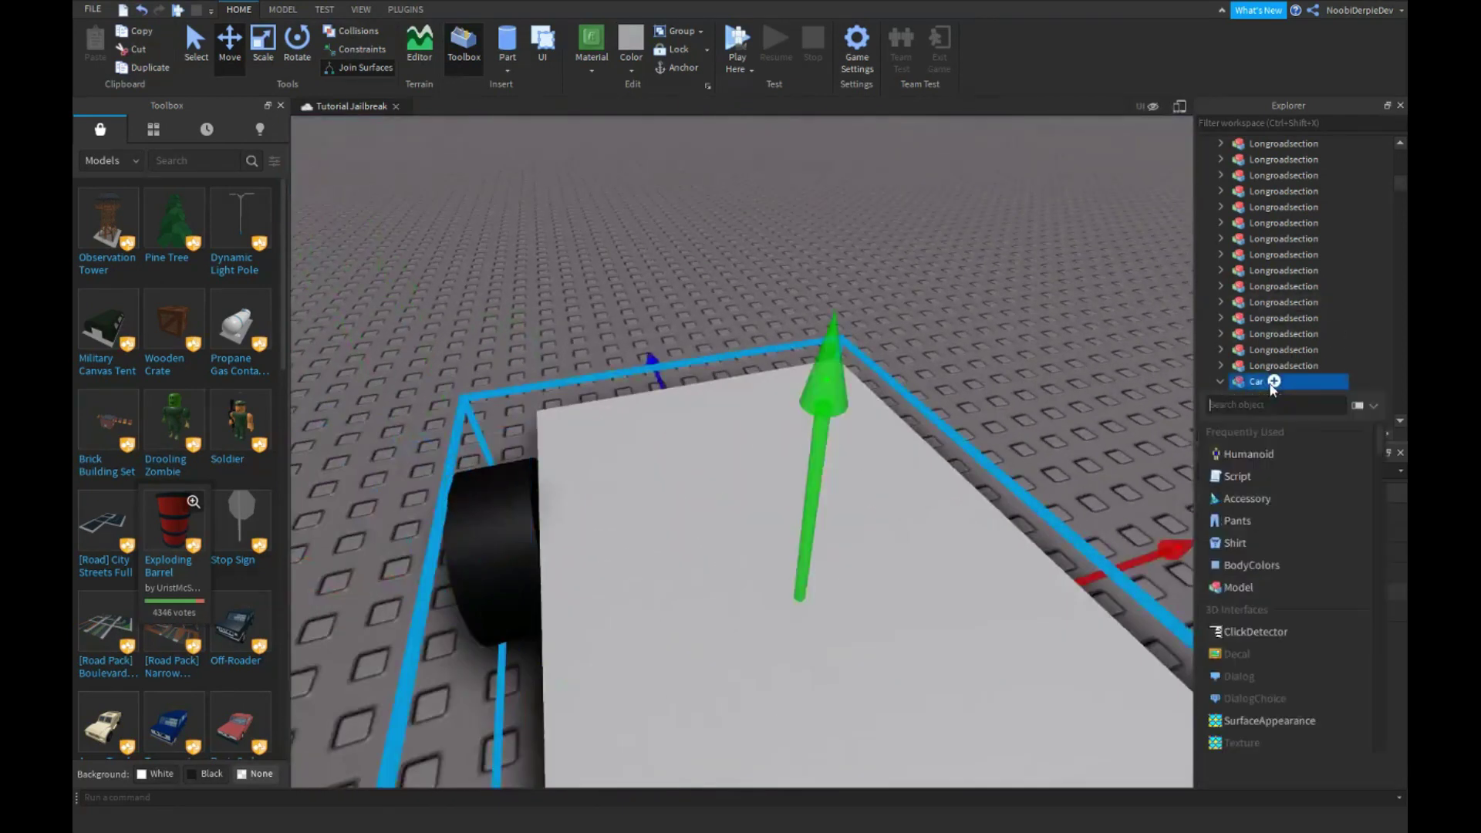
text(vehi)
click(1226, 433)
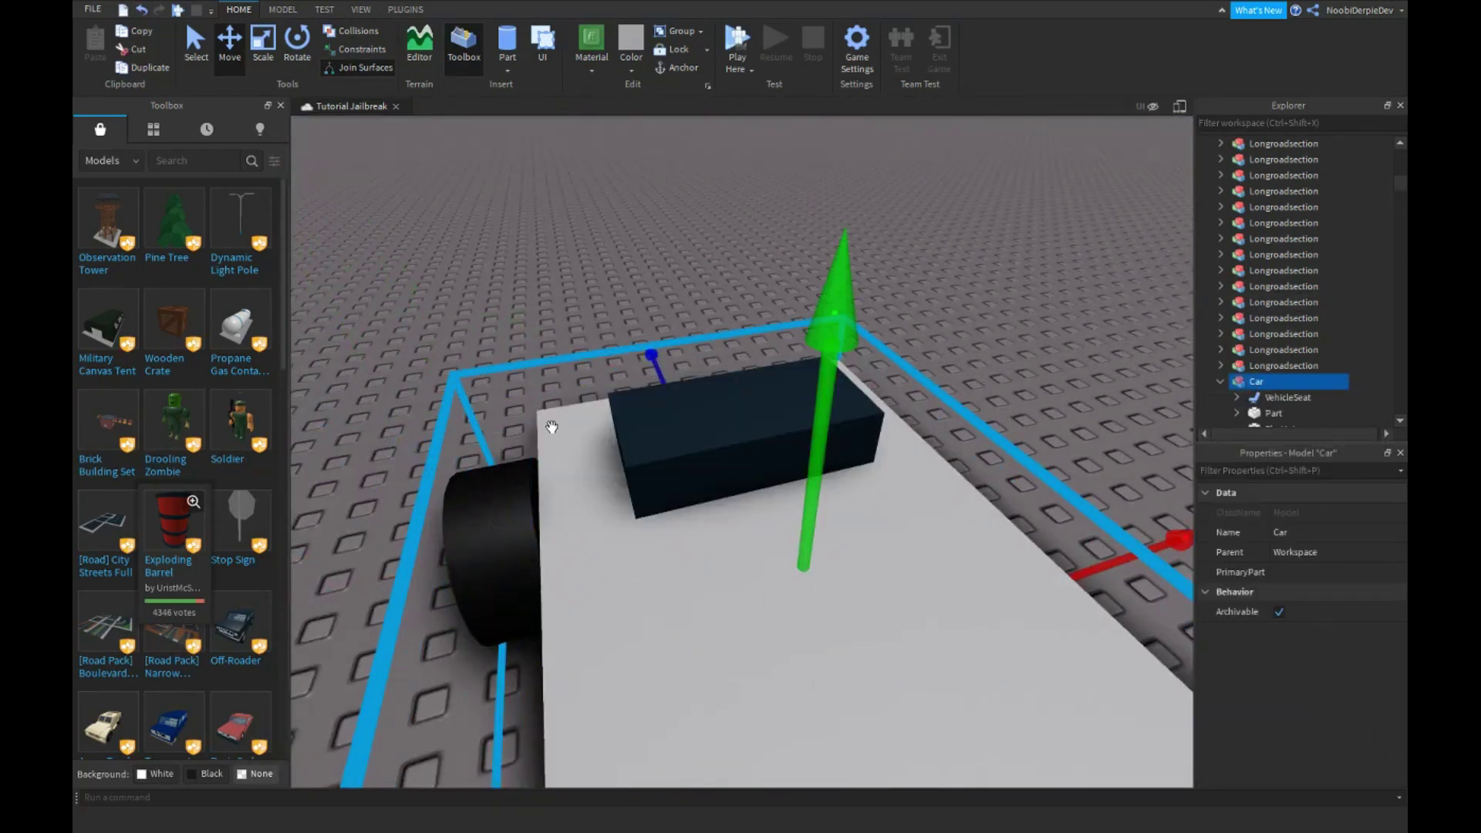
Step: Raise the VehicleSeat above the car base to a height of about Y 4.67
right_drag(812, 443, 812, 442)
click(1283, 396)
key(f)
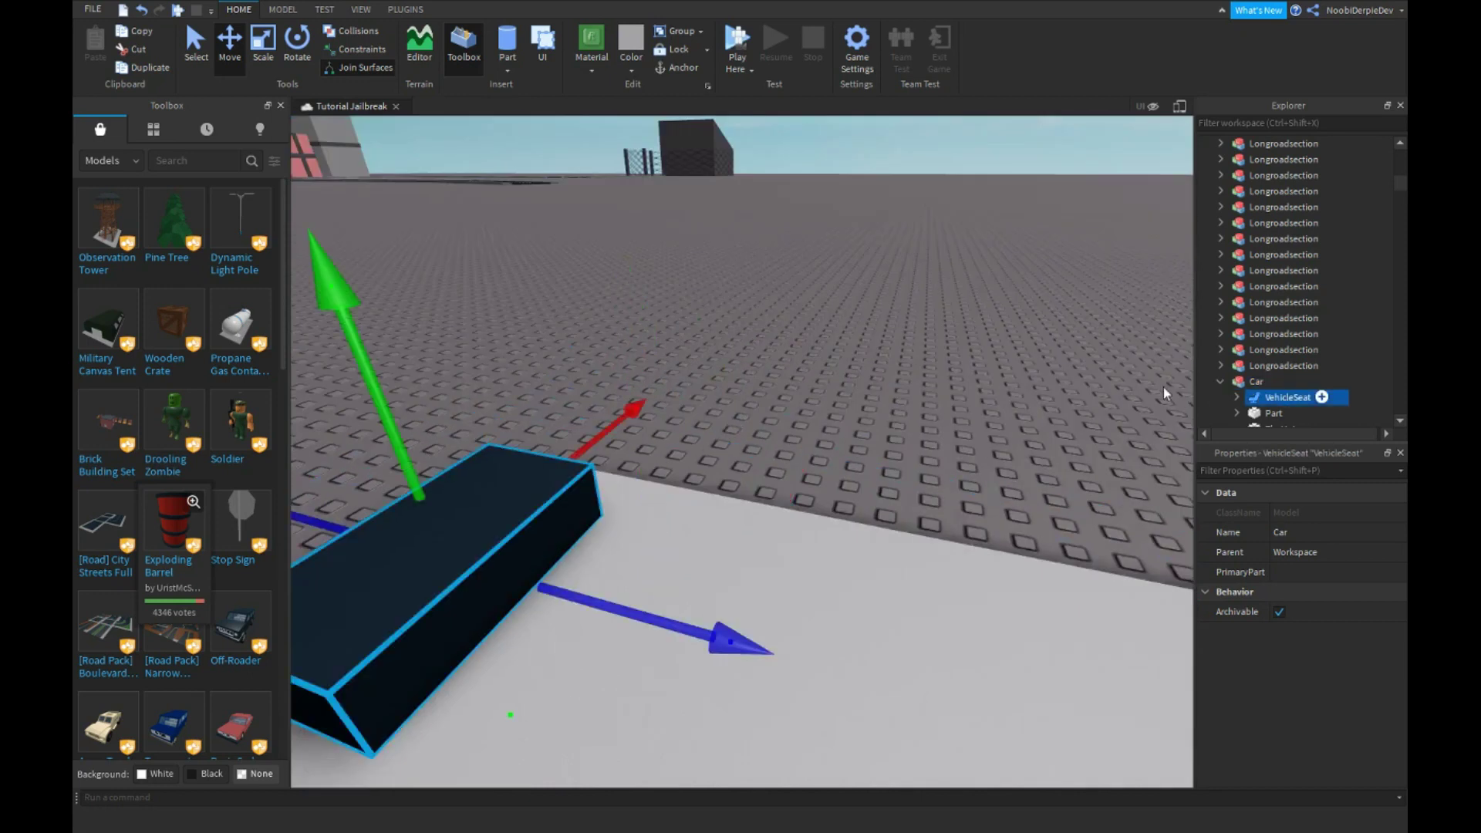
scroll(1311, 370, down, 2)
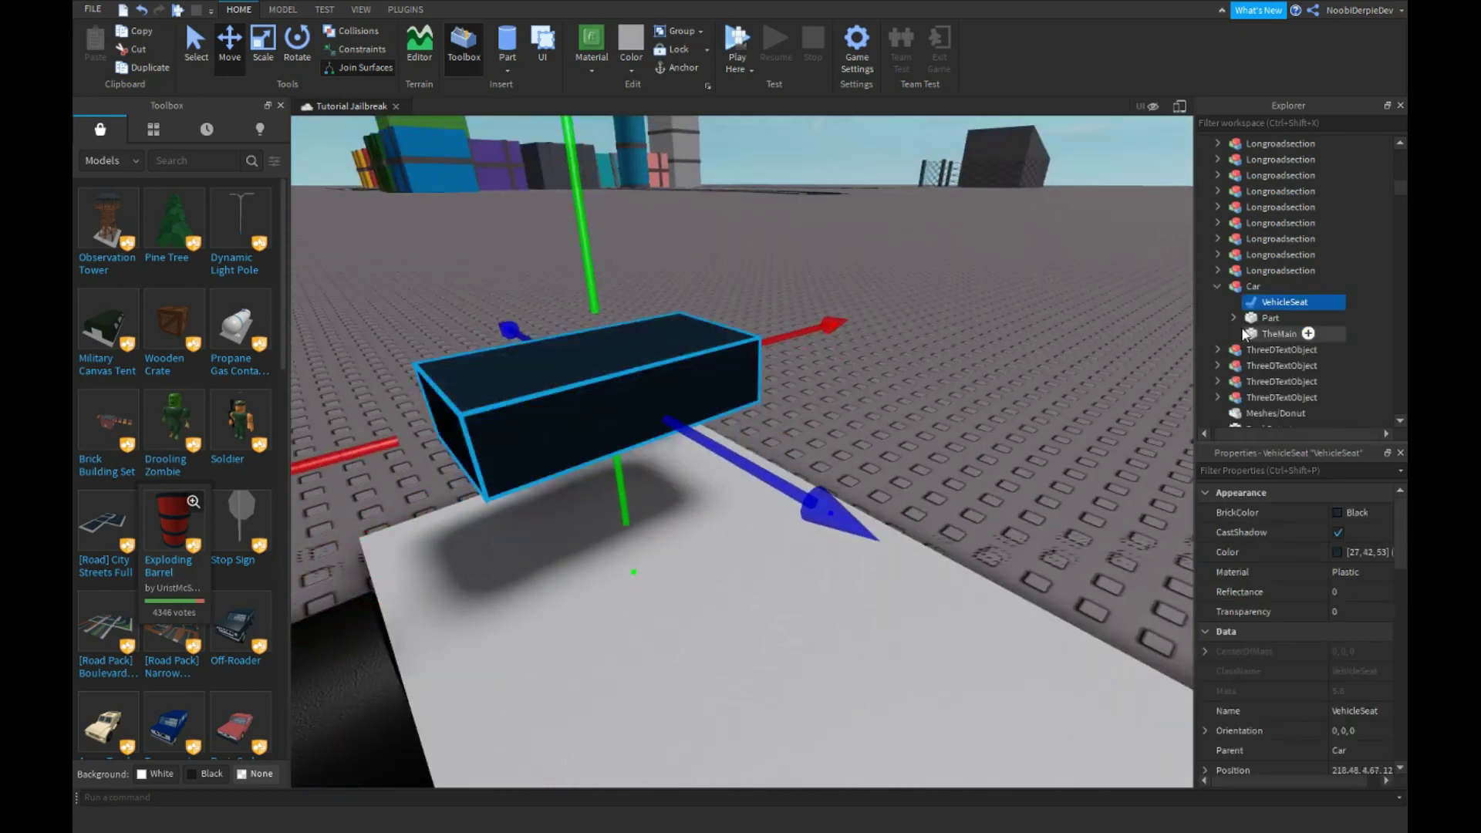
Step: Add a Weld surface to the underside of the VehicleSeat and check its BottomSurface property
right_drag(704, 466, 707, 474)
scroll(704, 469, up, 5)
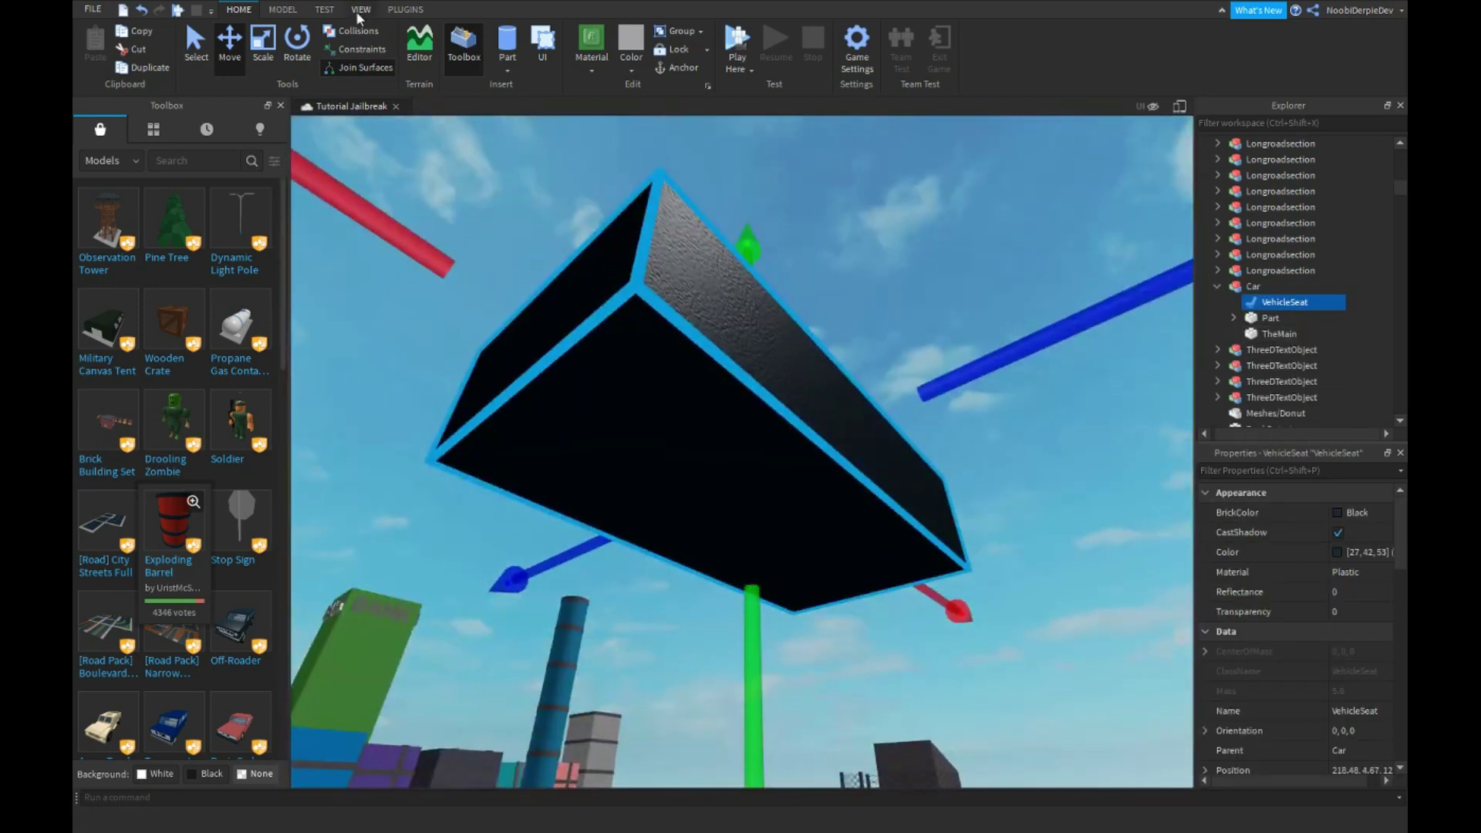
click(281, 9)
click(619, 68)
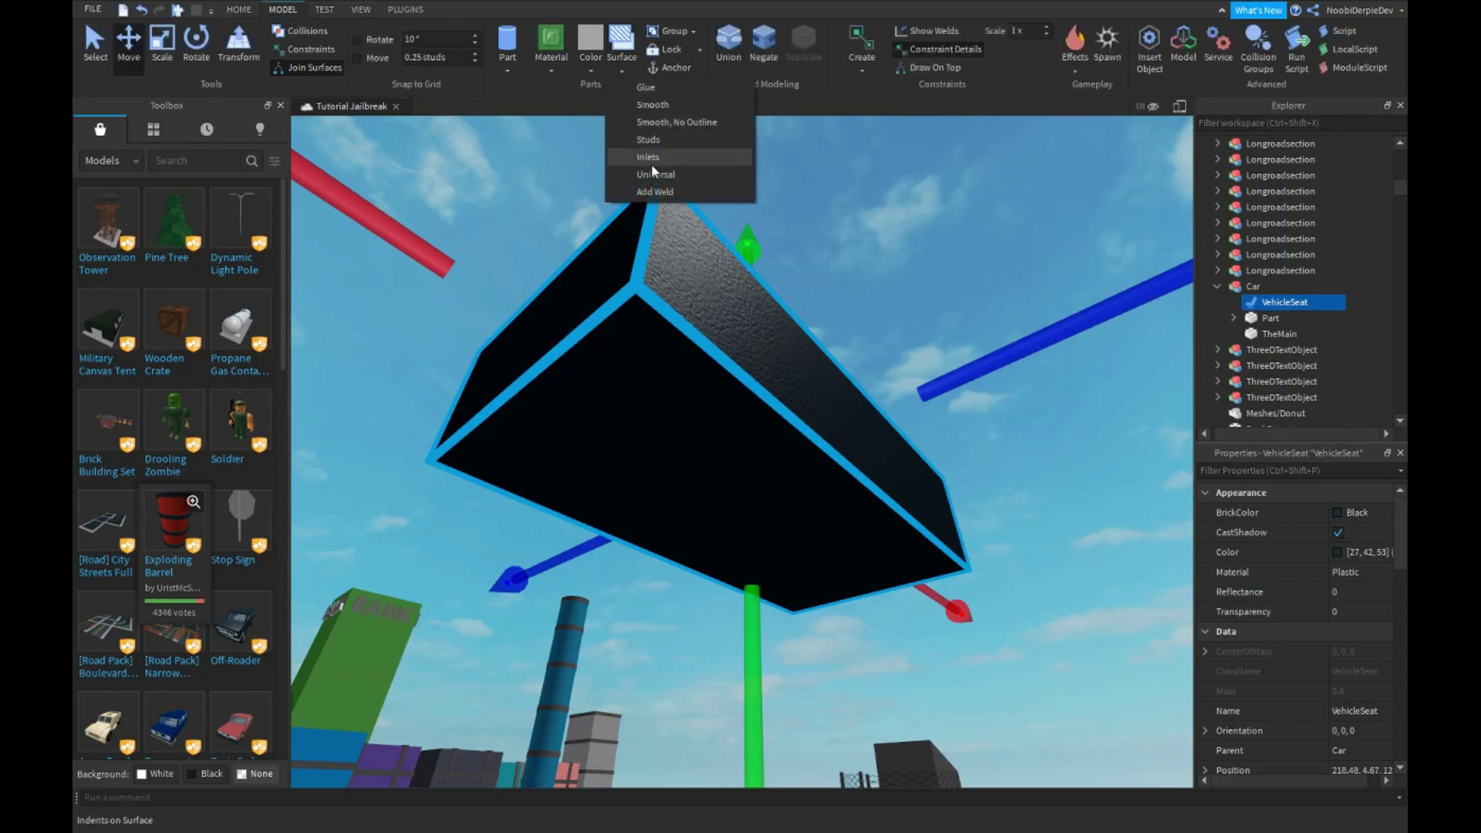
click(659, 193)
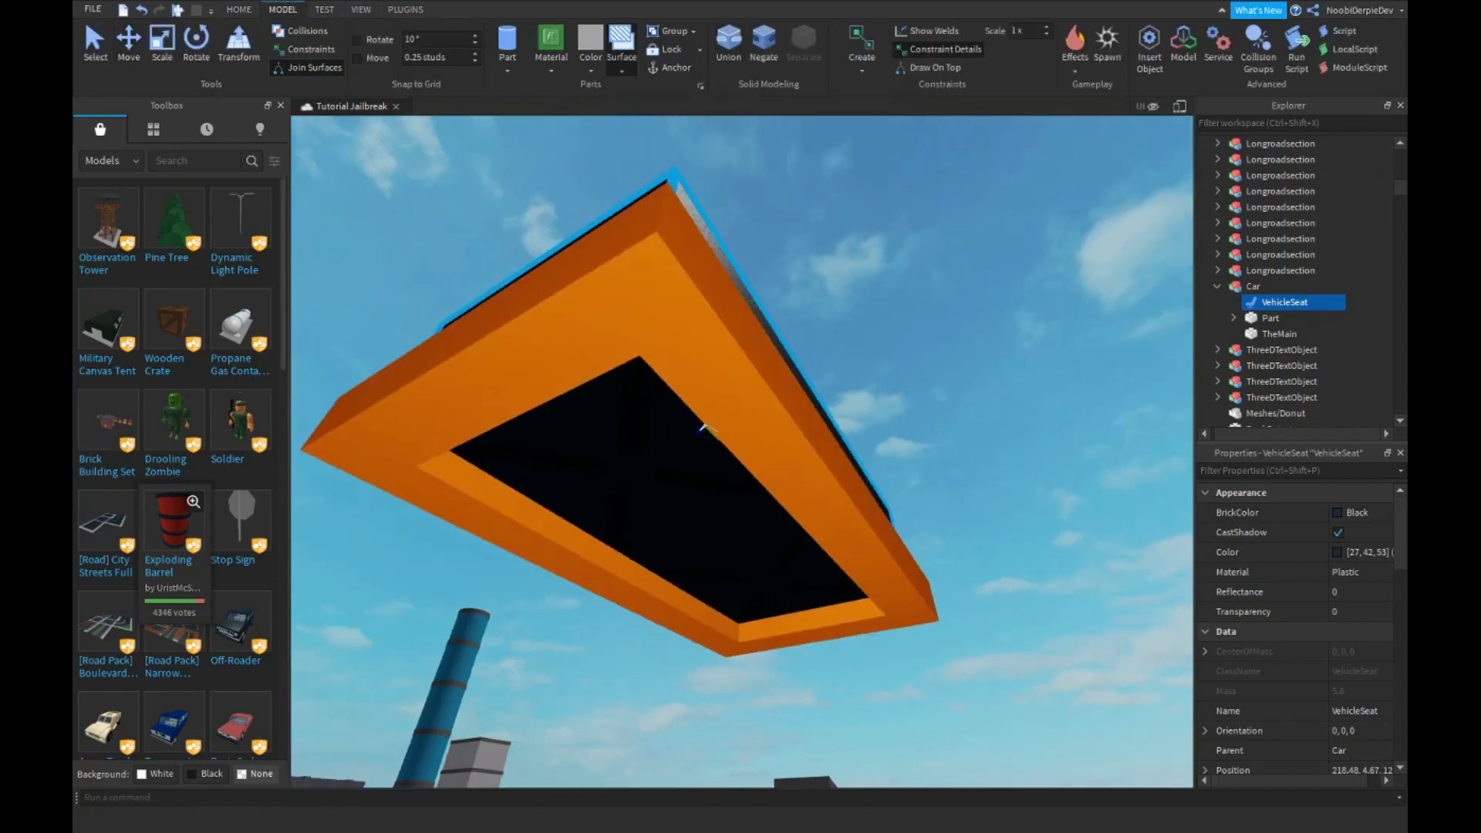
scroll(704, 442, up, 3)
click(669, 489)
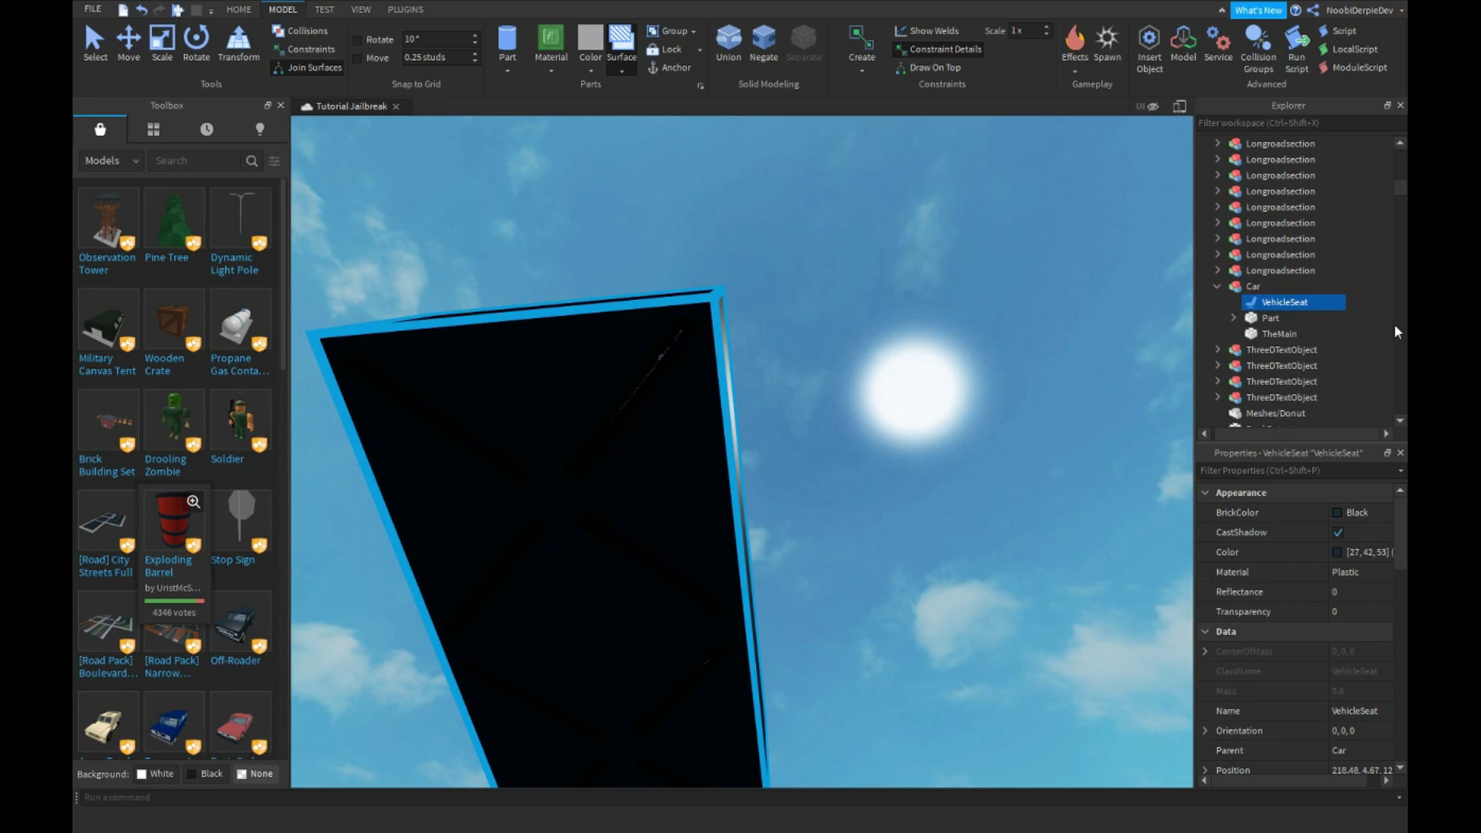
right_drag(567, 322, 552, 336)
scroll(1216, 545, down, 12)
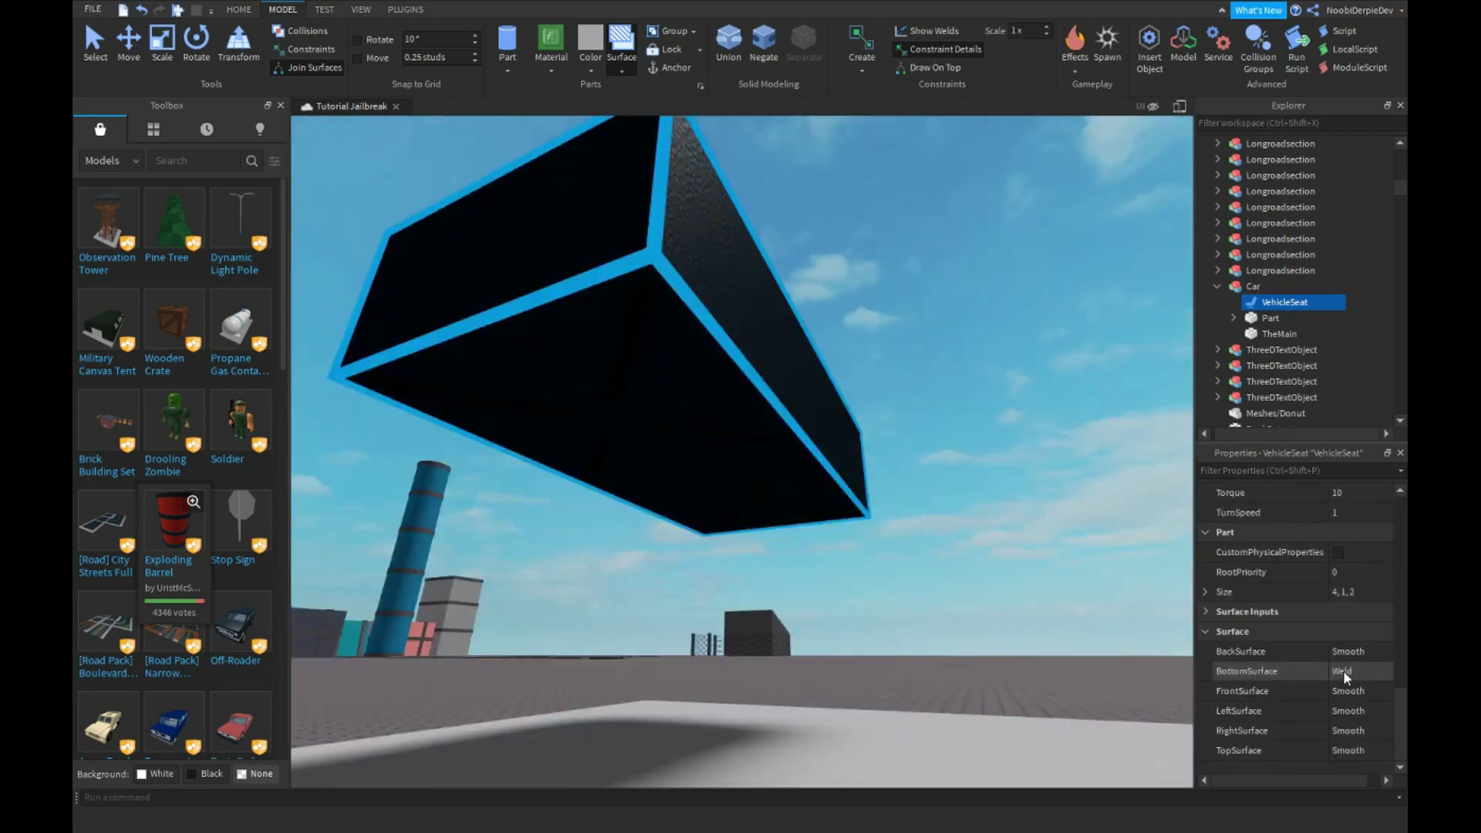
Step: Lower the VehicleSeat onto the car base at about Y 2.73, and check its weld and behavior properties
click(238, 9)
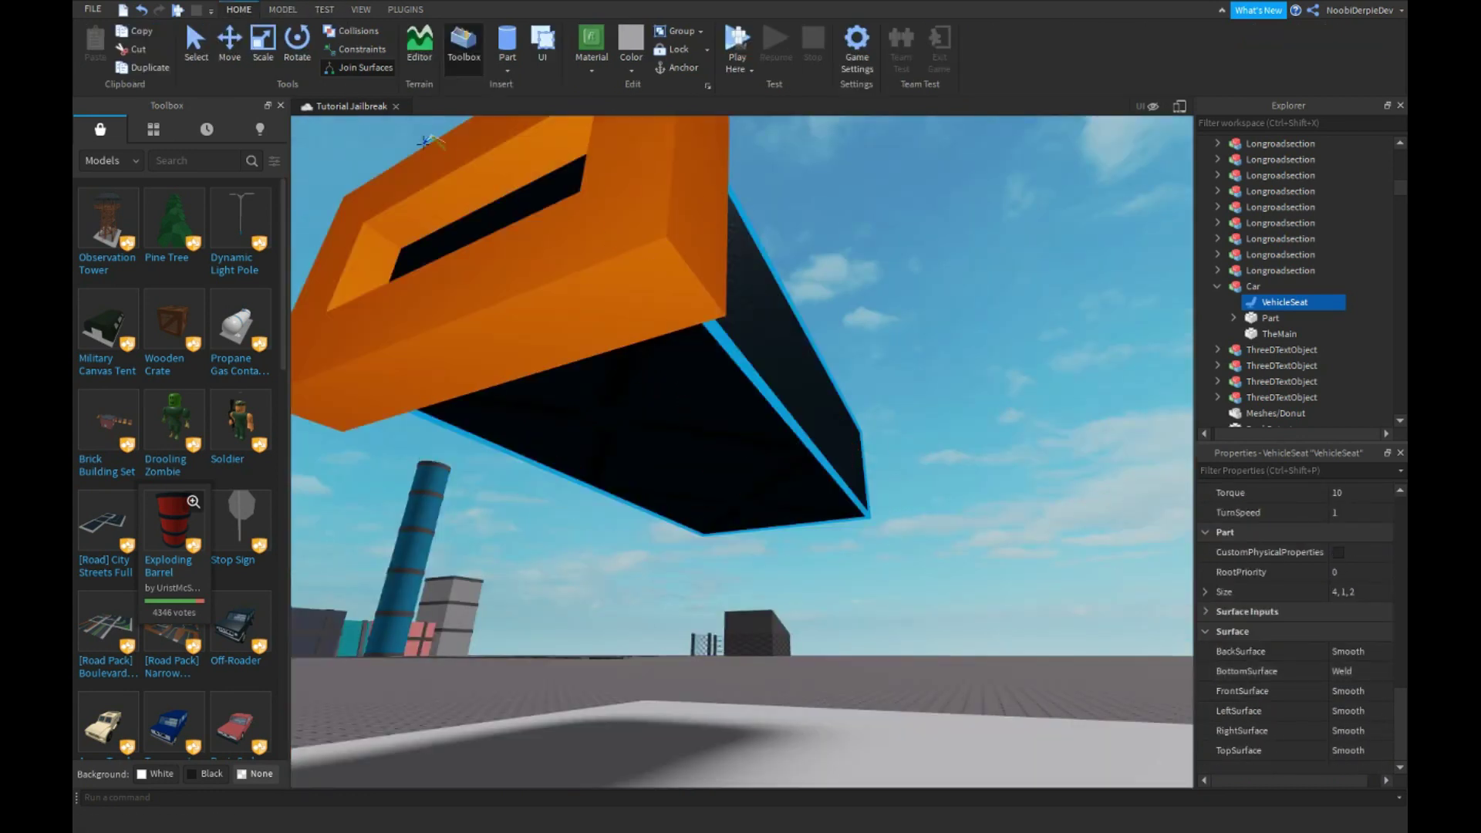
click(191, 46)
click(1255, 286)
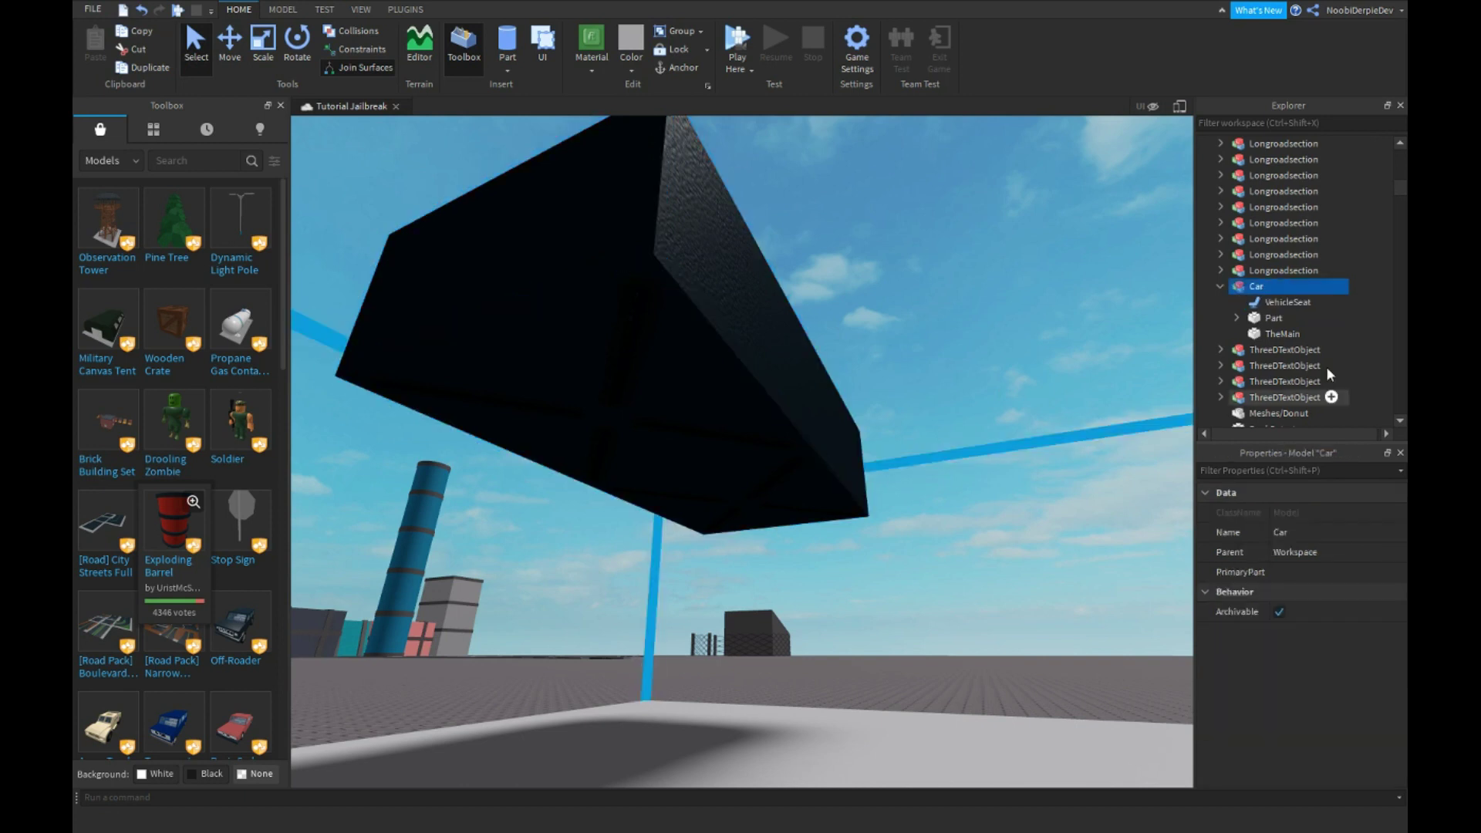
click(1289, 302)
click(229, 42)
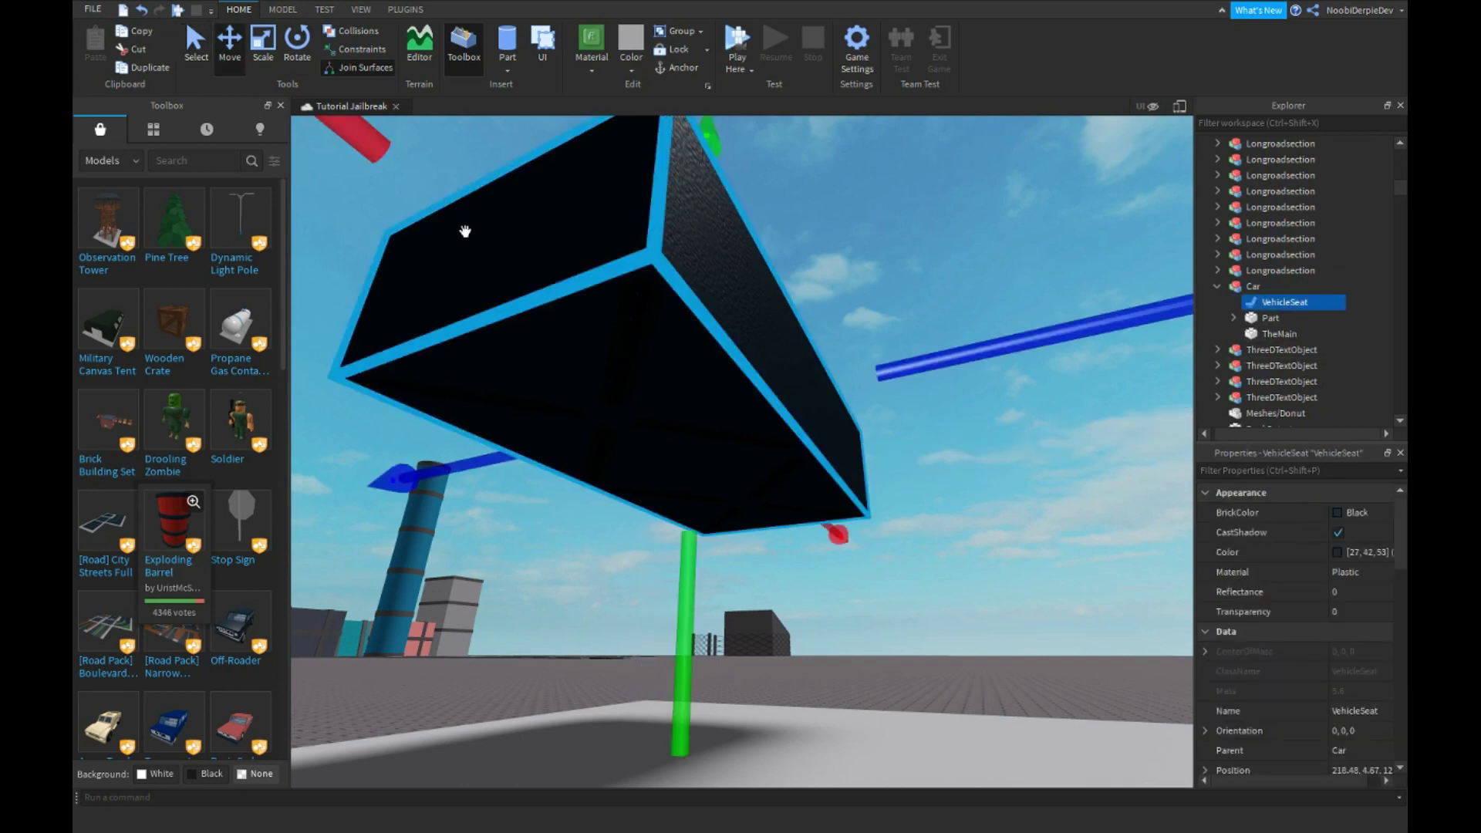
drag(690, 574, 717, 764)
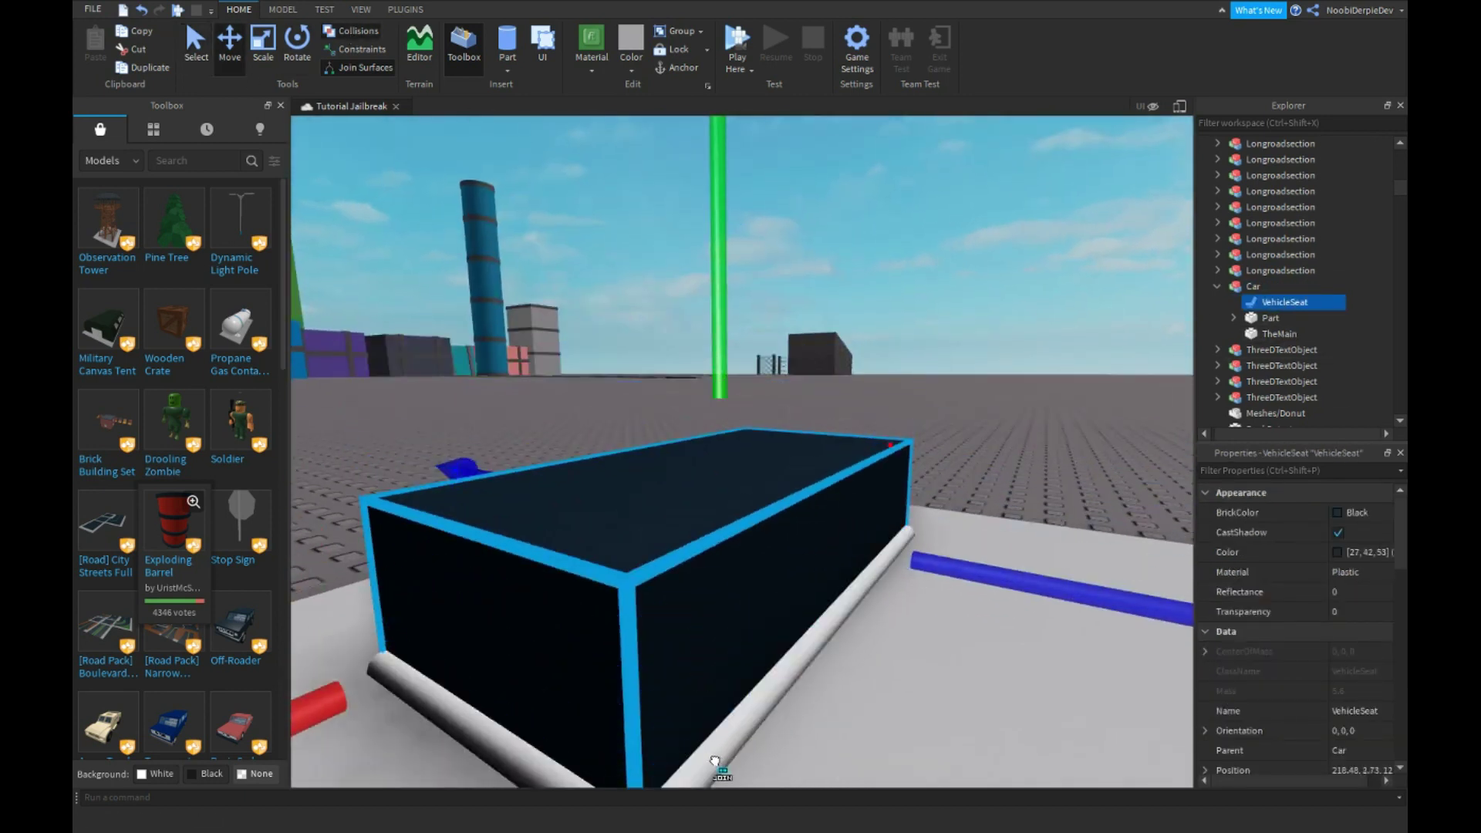
click(1255, 286)
click(1235, 302)
click(1285, 302)
scroll(1371, 644, down, 6)
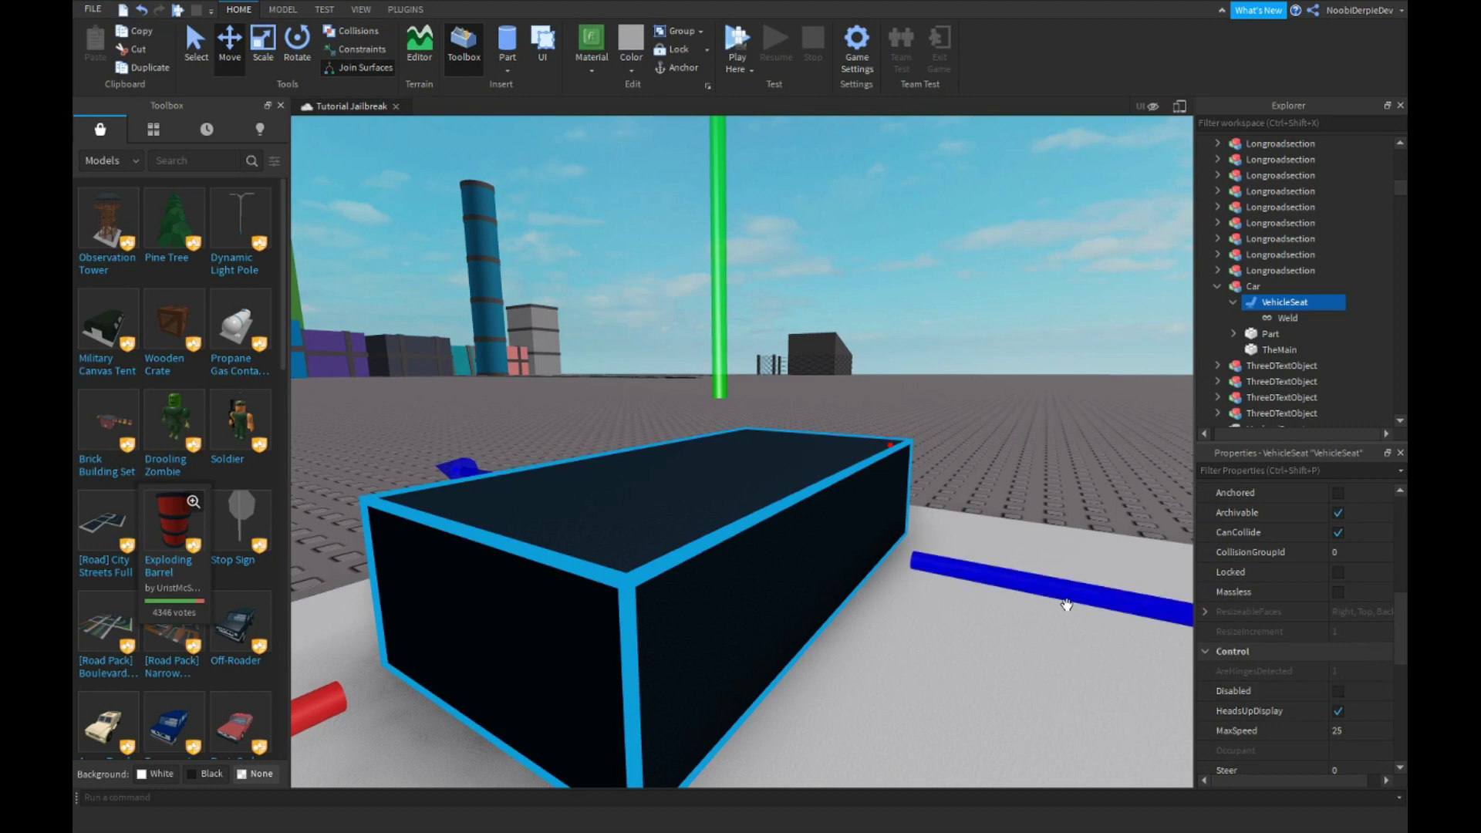
Step: Duplicate the black wheel and slide the copy along the same side toward the other end of the car base
right_drag(1101, 618, 1052, 634)
right_drag(640, 506, 694, 501)
scroll(656, 505, down, 4)
click(1269, 334)
right_drag(610, 324, 609, 324)
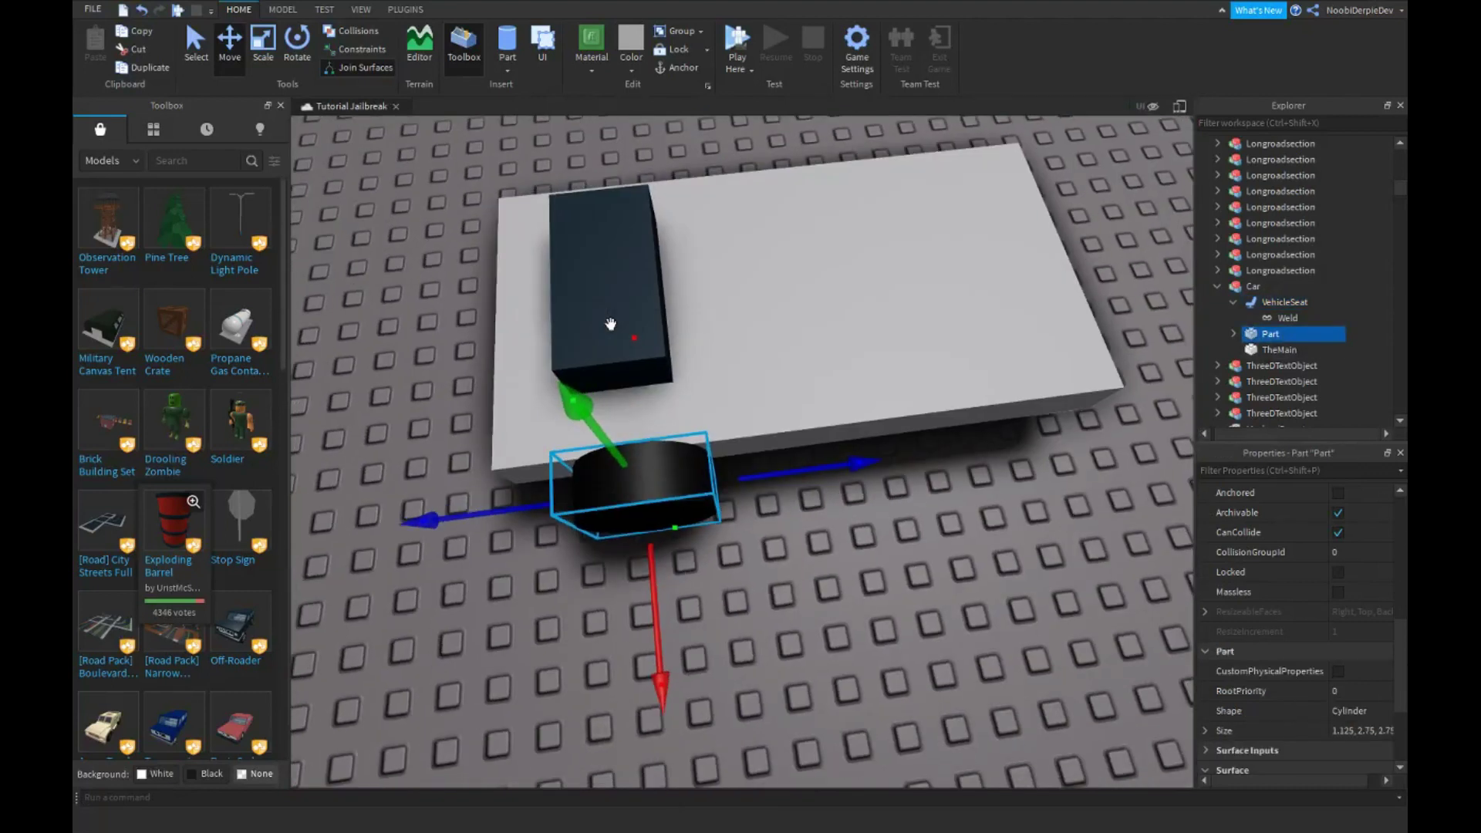
key(ctrl+d)
drag(787, 476, 891, 421)
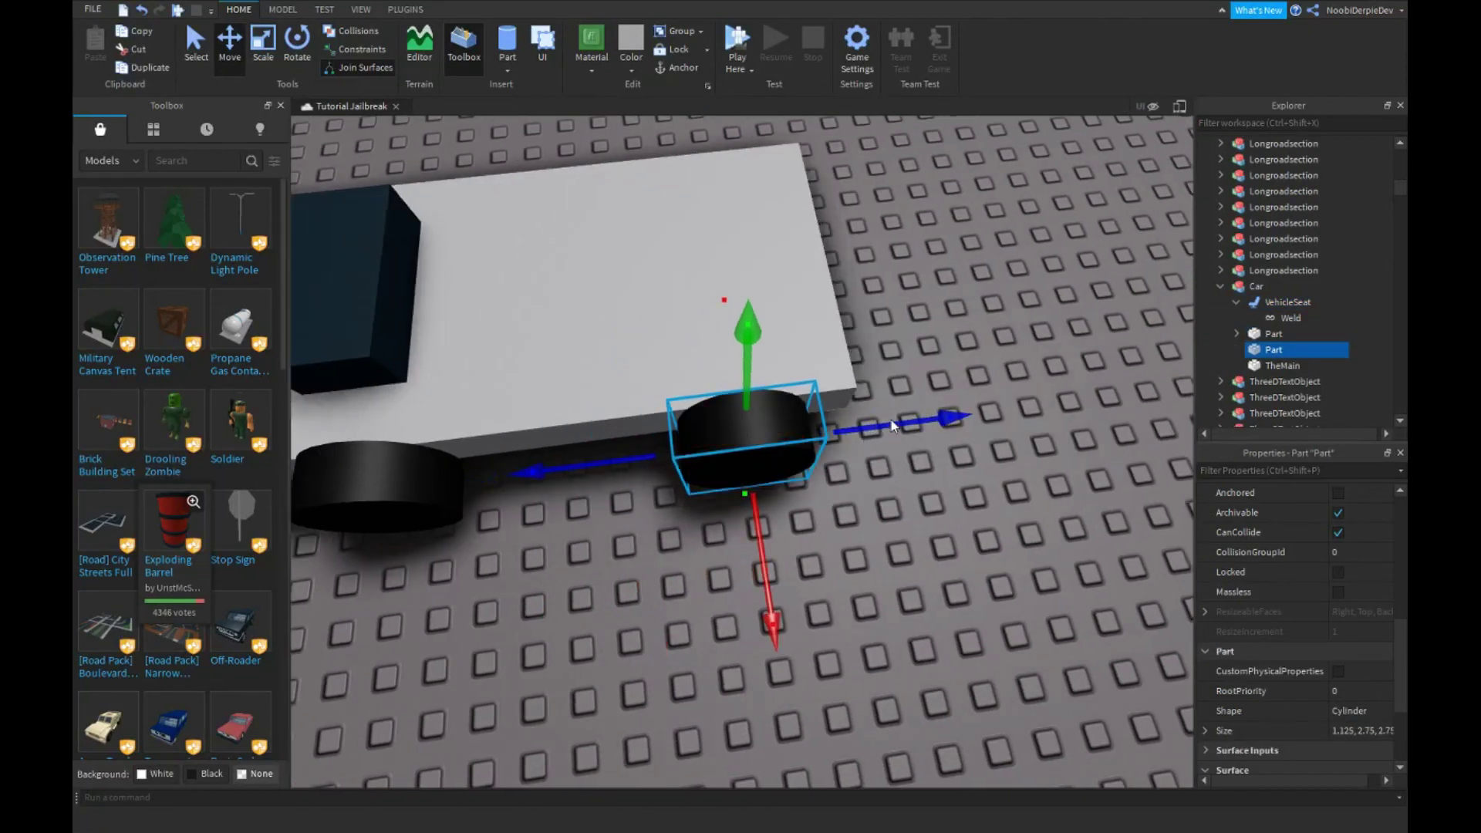
Step: Duplicate both wheels together and rotate the copies half a turn so their hinges face the opposite way
click(1270, 334)
ctrl+click(1261, 349)
click(271, 8)
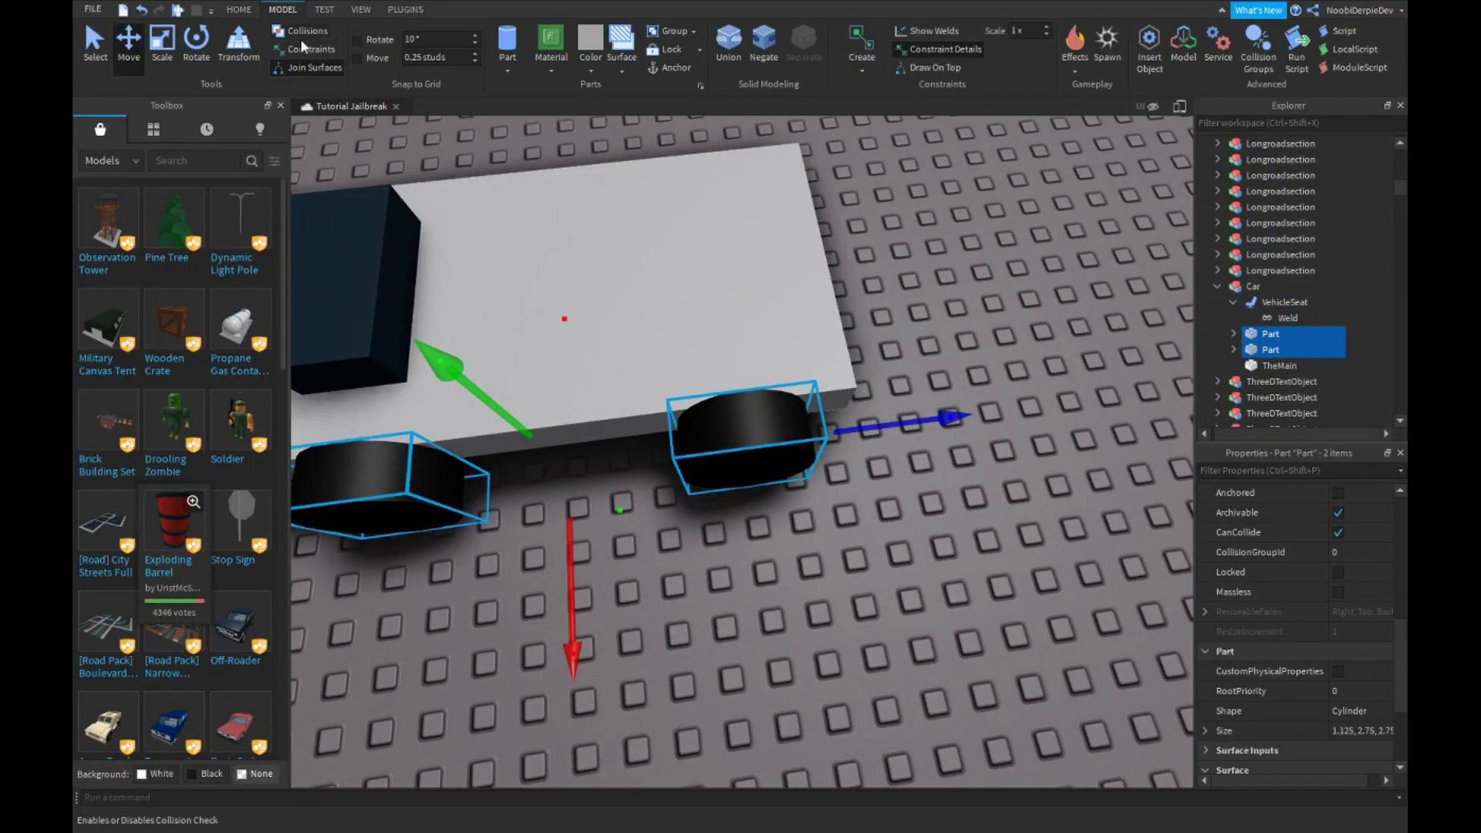
click(231, 6)
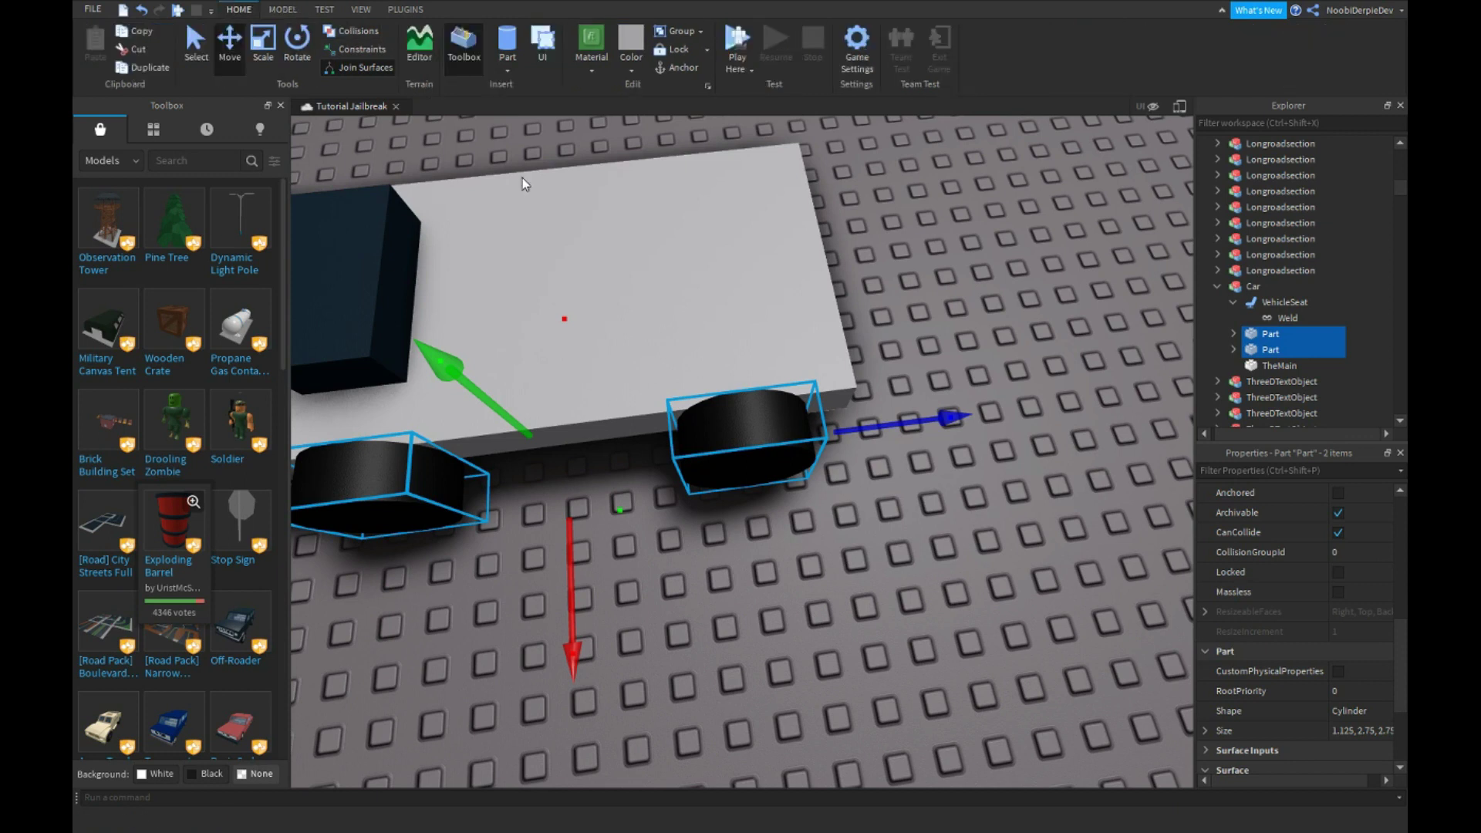
right_drag(521, 177, 501, 176)
key(ctrl+d)
click(300, 51)
right_drag(823, 304, 788, 302)
scroll(823, 304, down, 2)
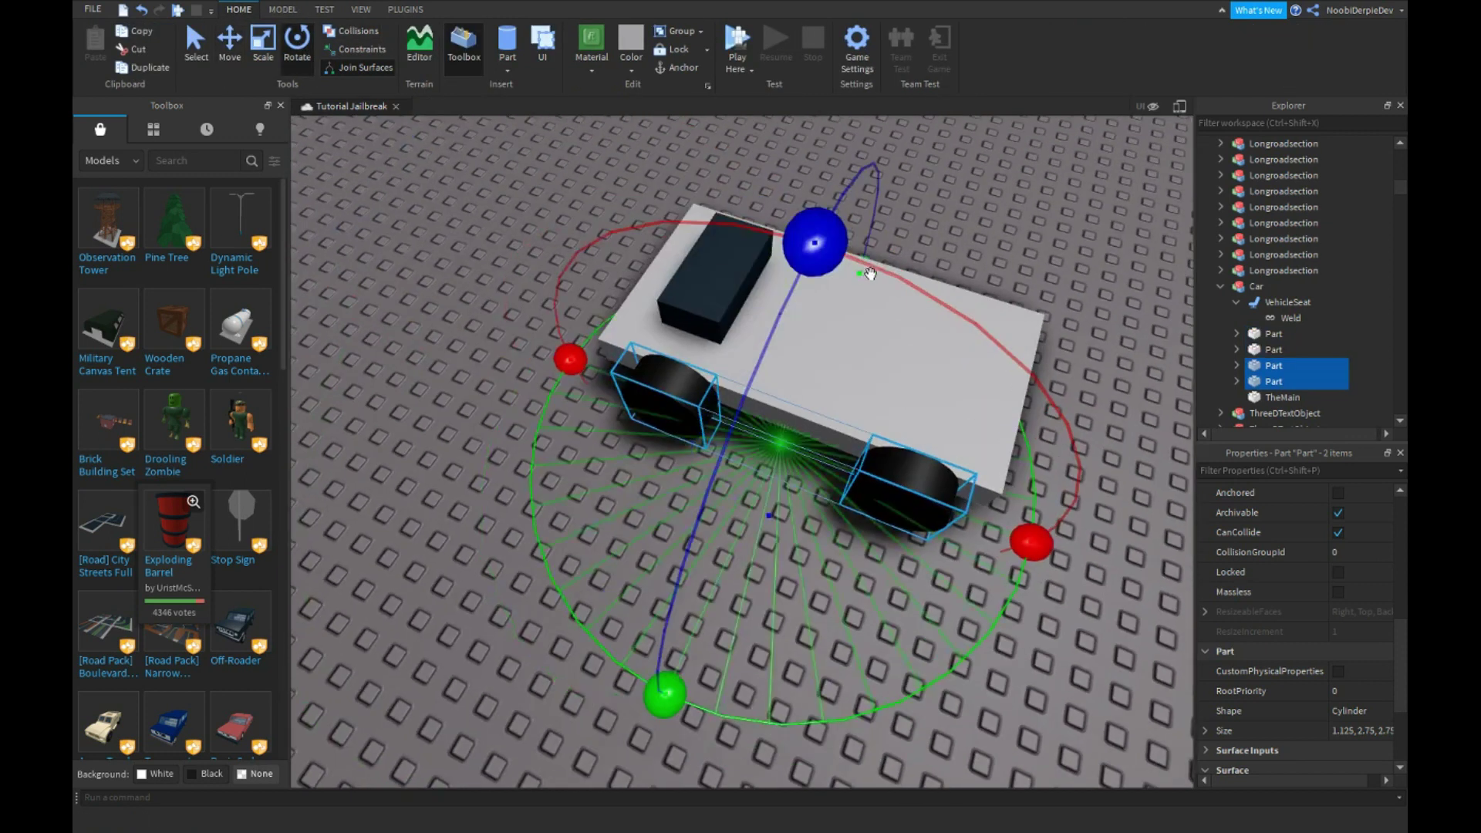
drag(866, 271, 711, 572)
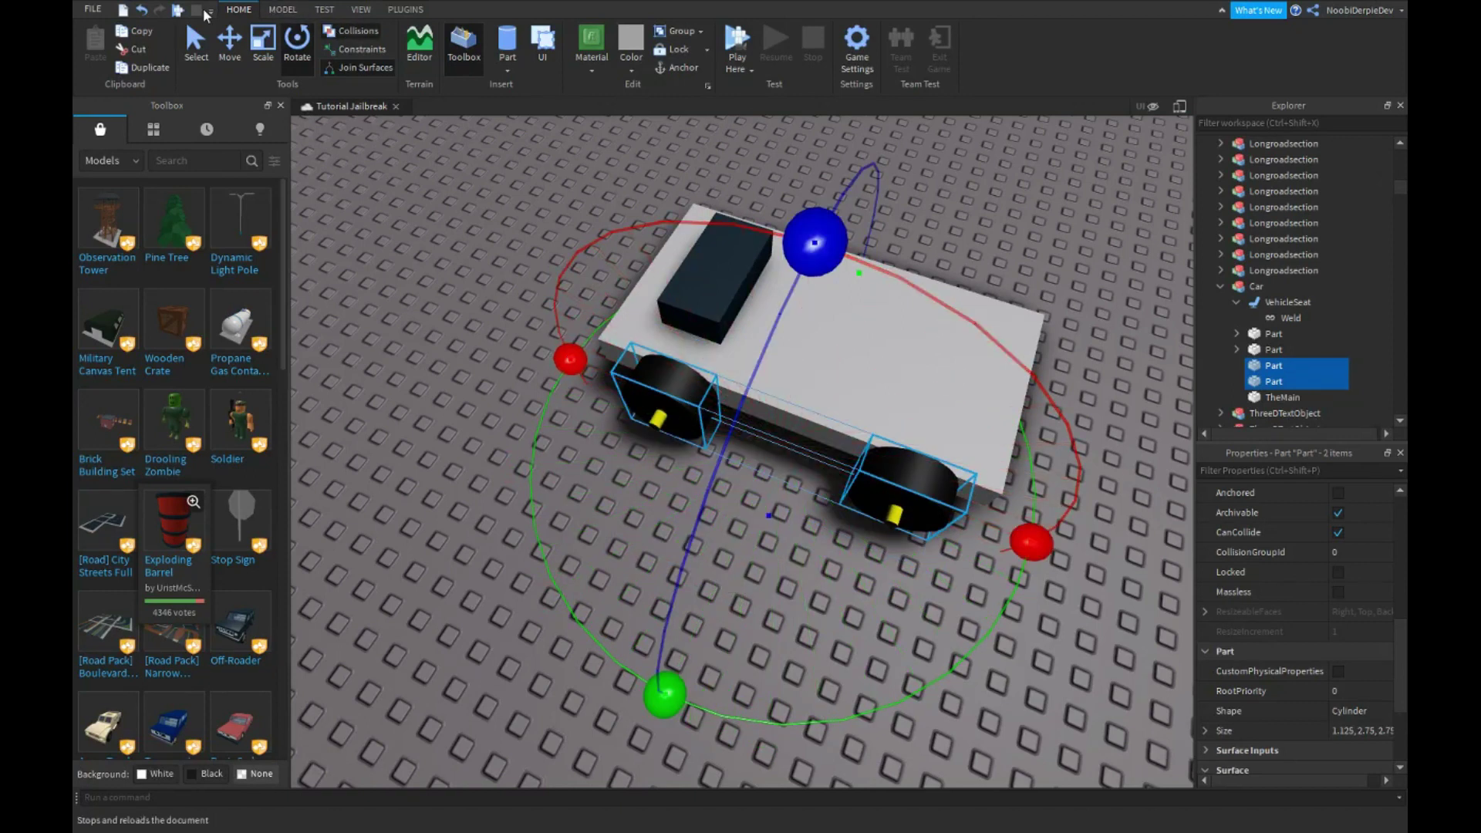
Step: Move the rotated pair of wheels across to the opposite side of the car base
click(229, 43)
right_drag(498, 192, 610, 314)
drag(550, 382, 754, 289)
right_drag(756, 287, 1002, 324)
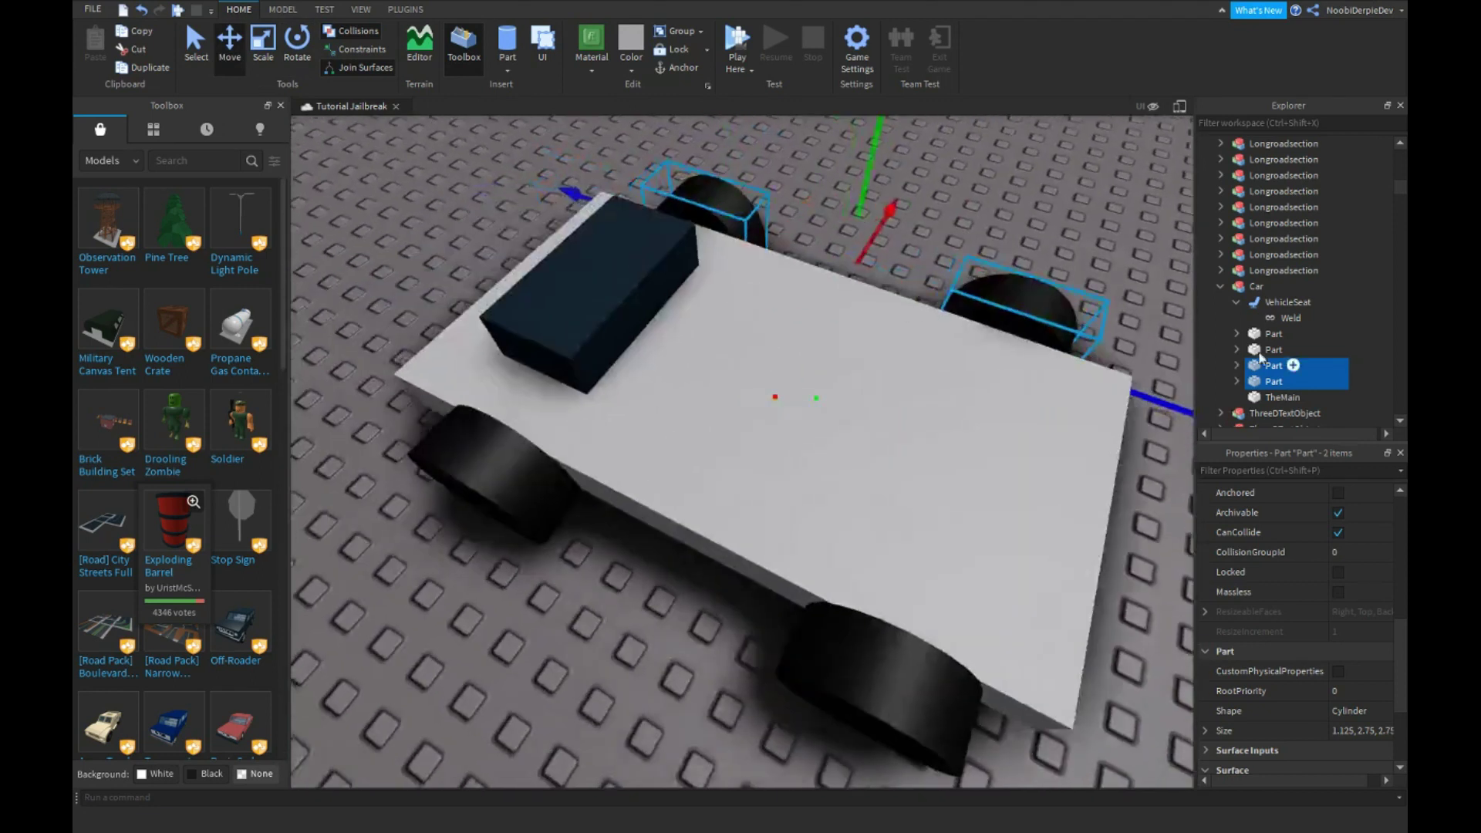
Step: Check the VehicleSeat's detected hinges and control properties, and set its MaxSpeed to 75
click(1284, 303)
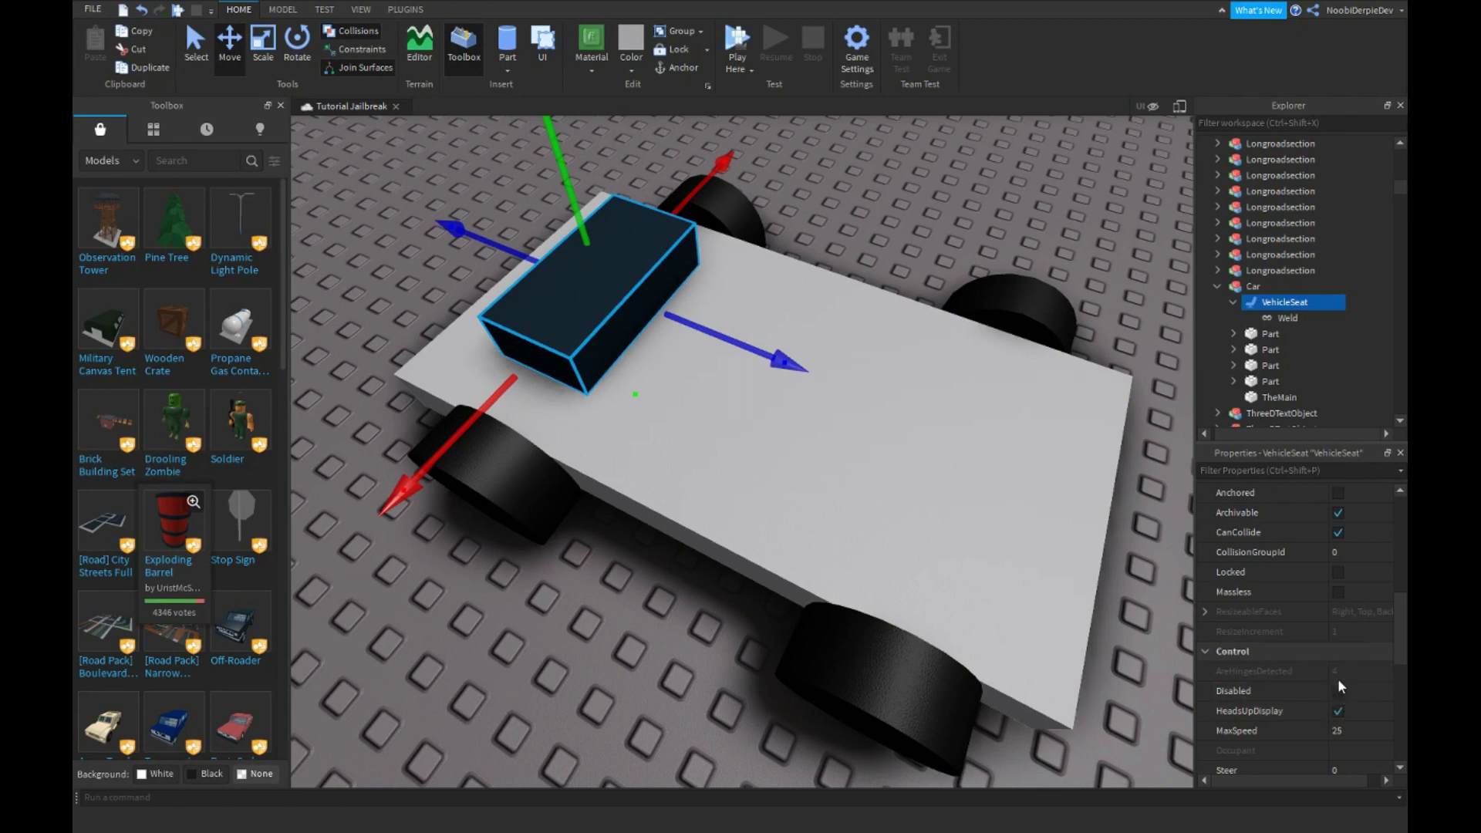
right_drag(1115, 314, 1002, 243)
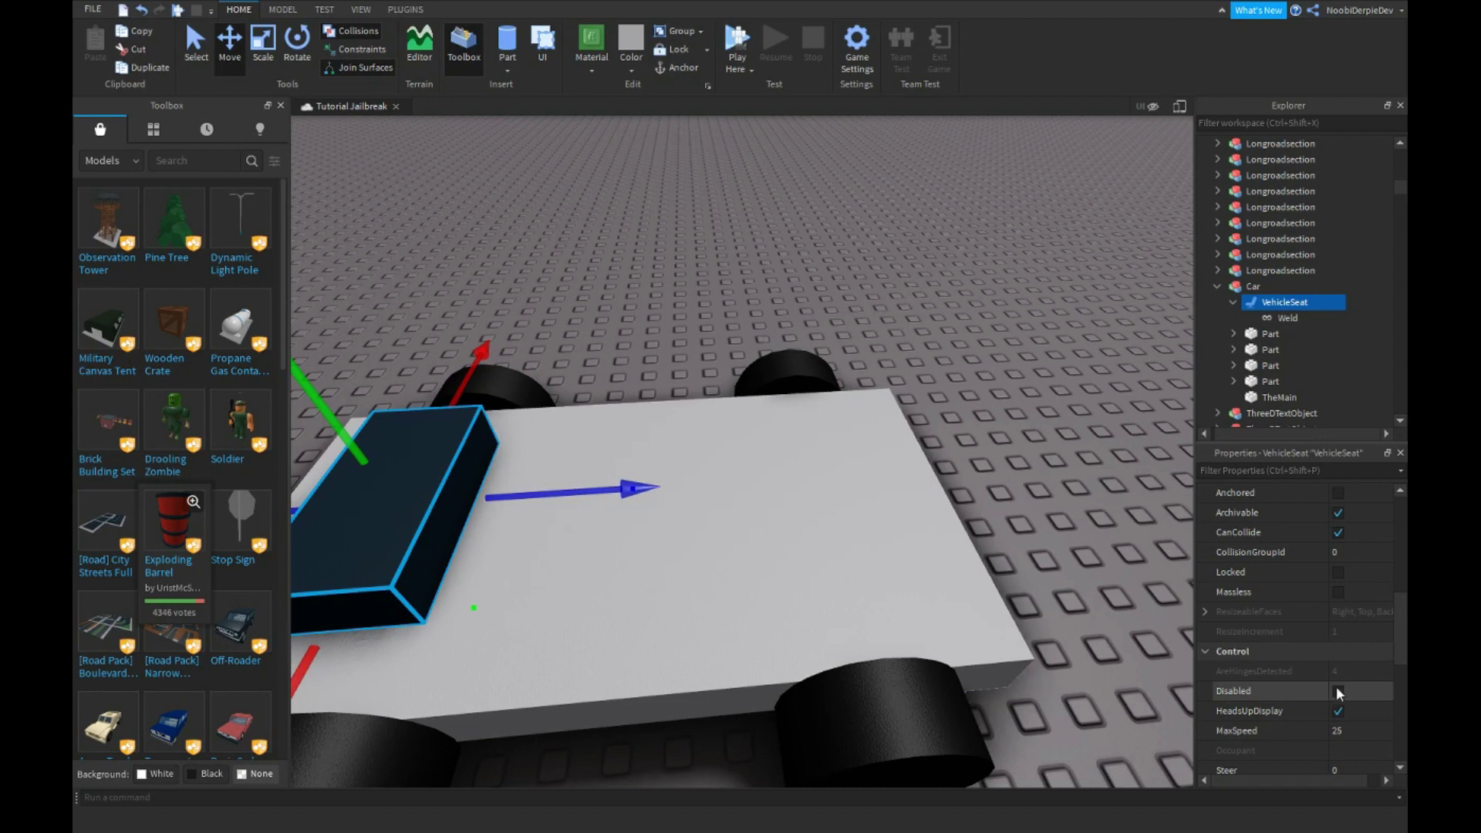
click(656, 305)
click(1283, 302)
scroll(1319, 665, down, 5)
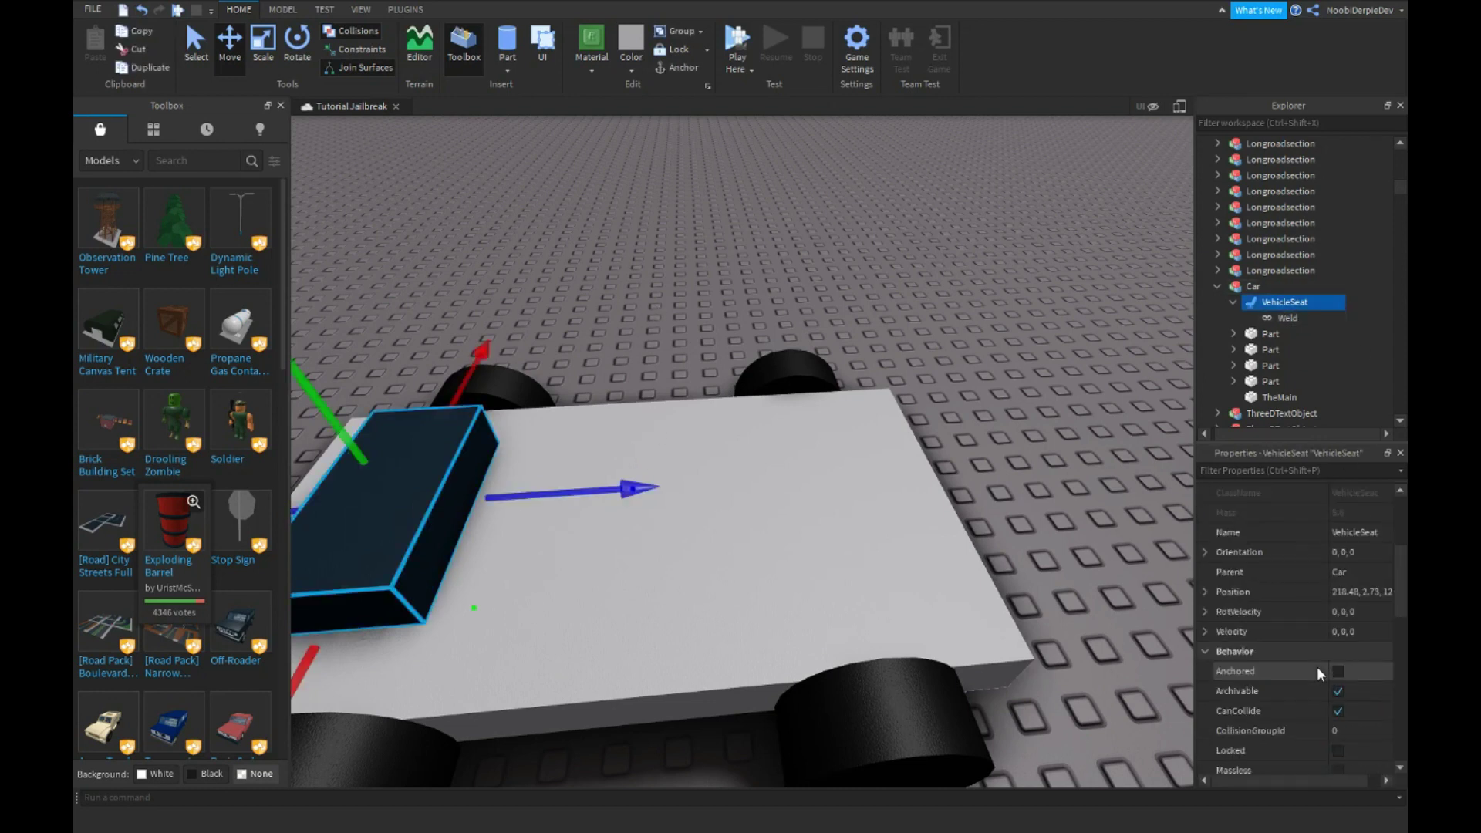
click(1361, 714)
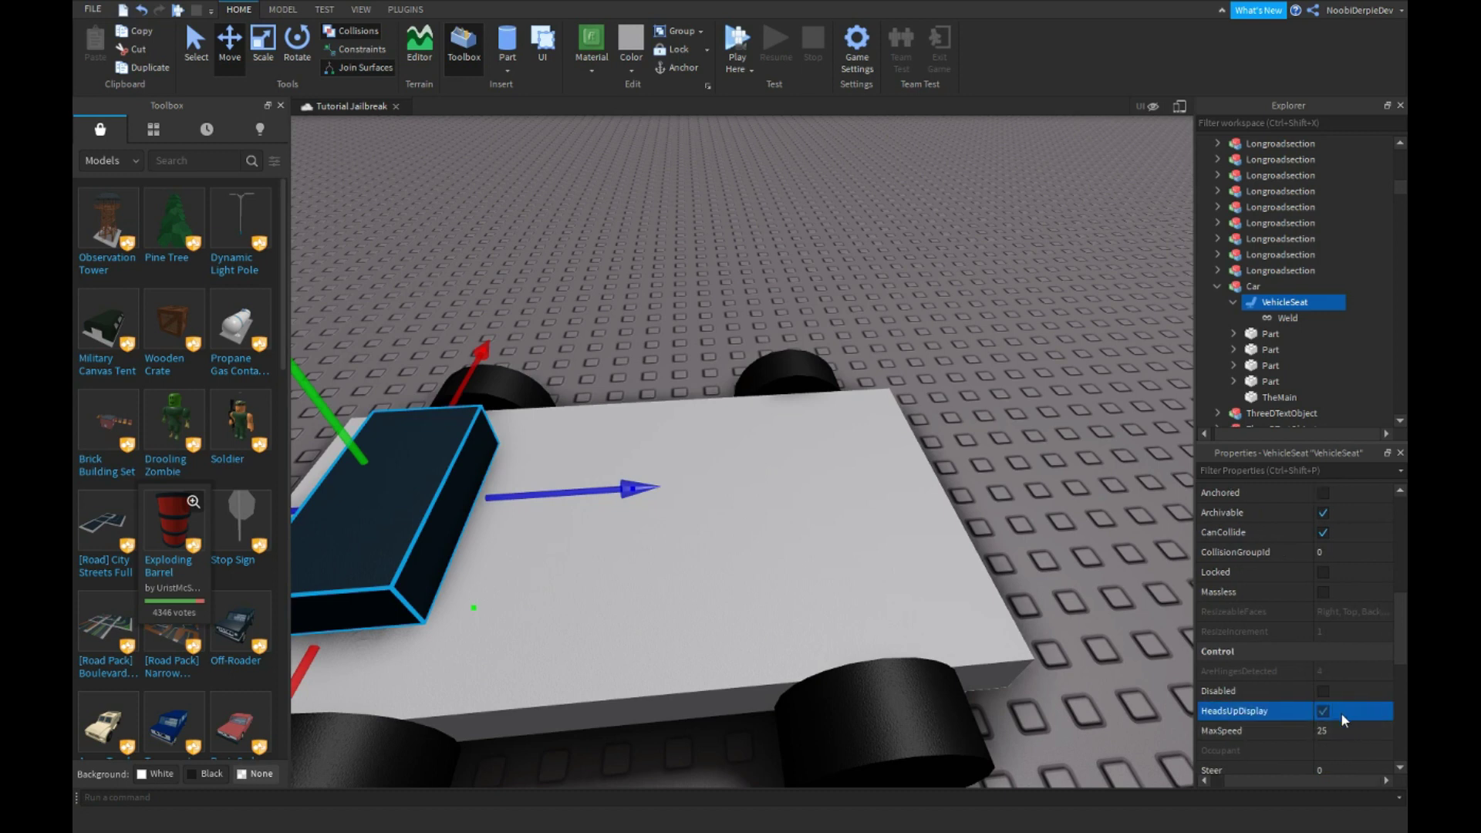
scroll(1340, 697, down, 3)
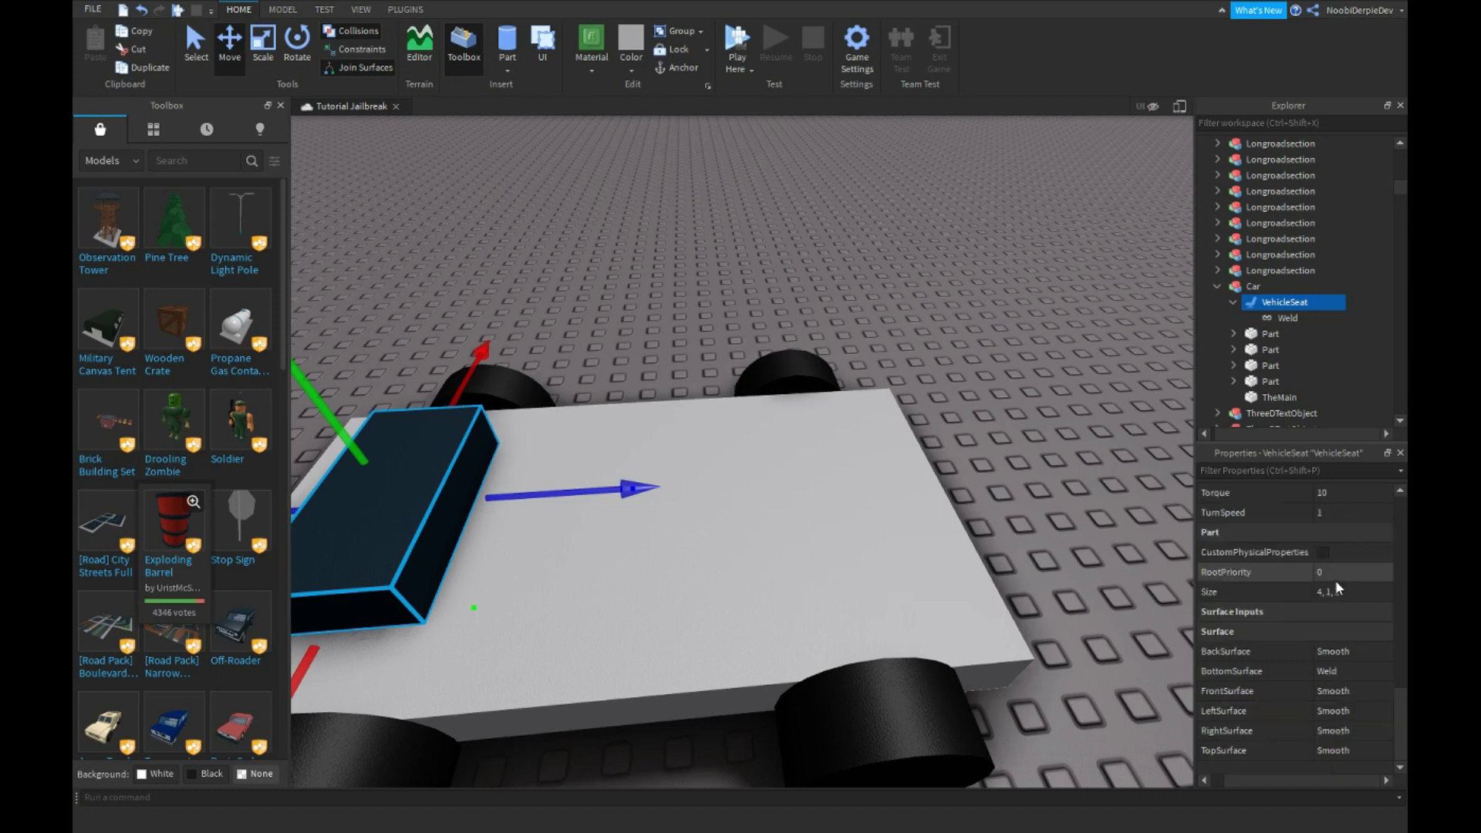
scroll(1326, 679, up, 4)
Step: Start a playtest and walk the character over the car base onto the VehicleSeat
click(833, 308)
mouse_move(833, 308)
right_down()
mouse_move(814, 261)
mouse_move(833, 308)
right_up()
right_drag(942, 321, 834, 339)
key(s)
key(w)
key(s)
key(a)
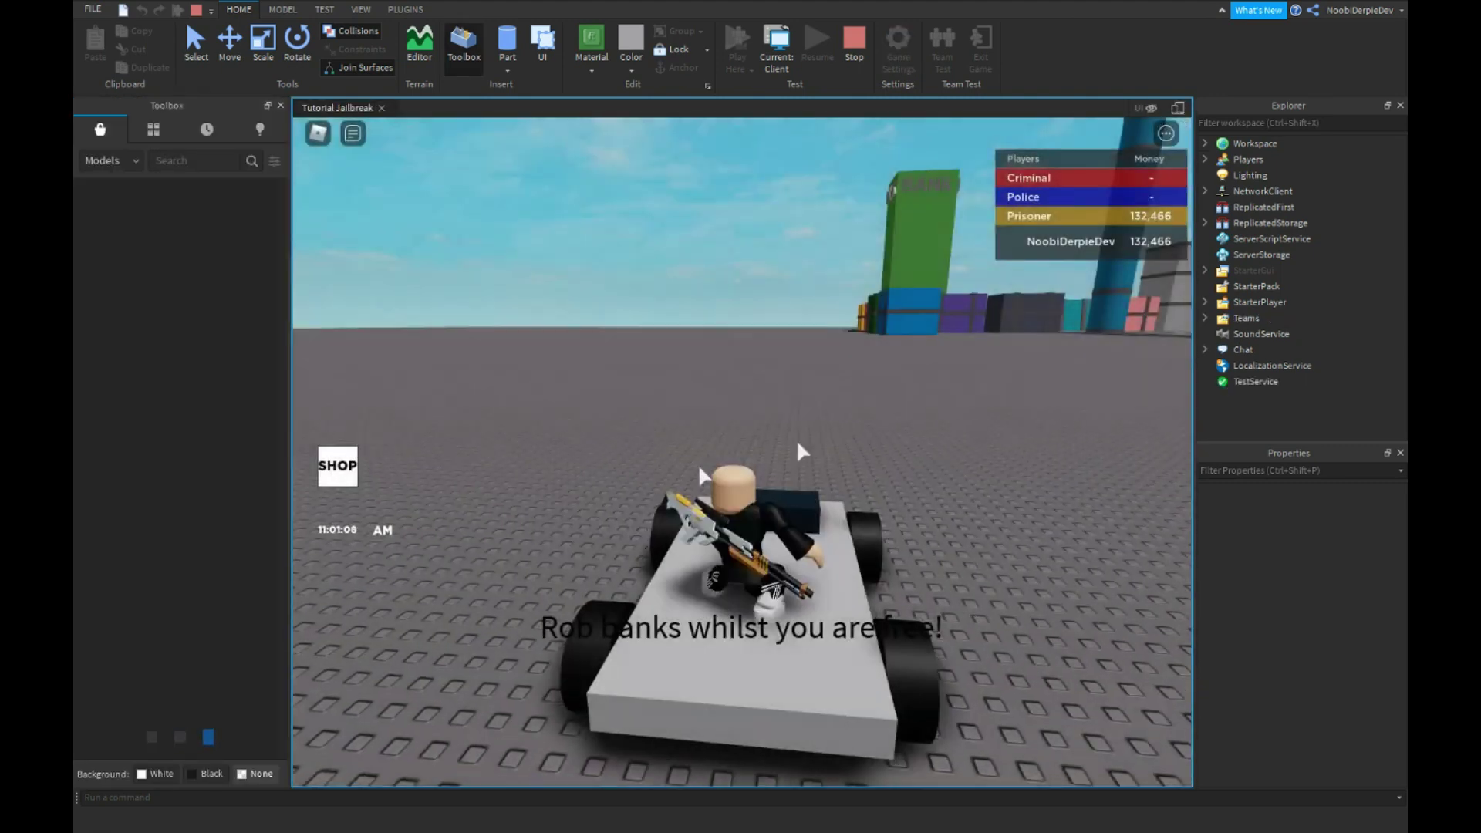
right_drag(860, 408, 861, 408)
key(w)
scroll(860, 408, down, 3)
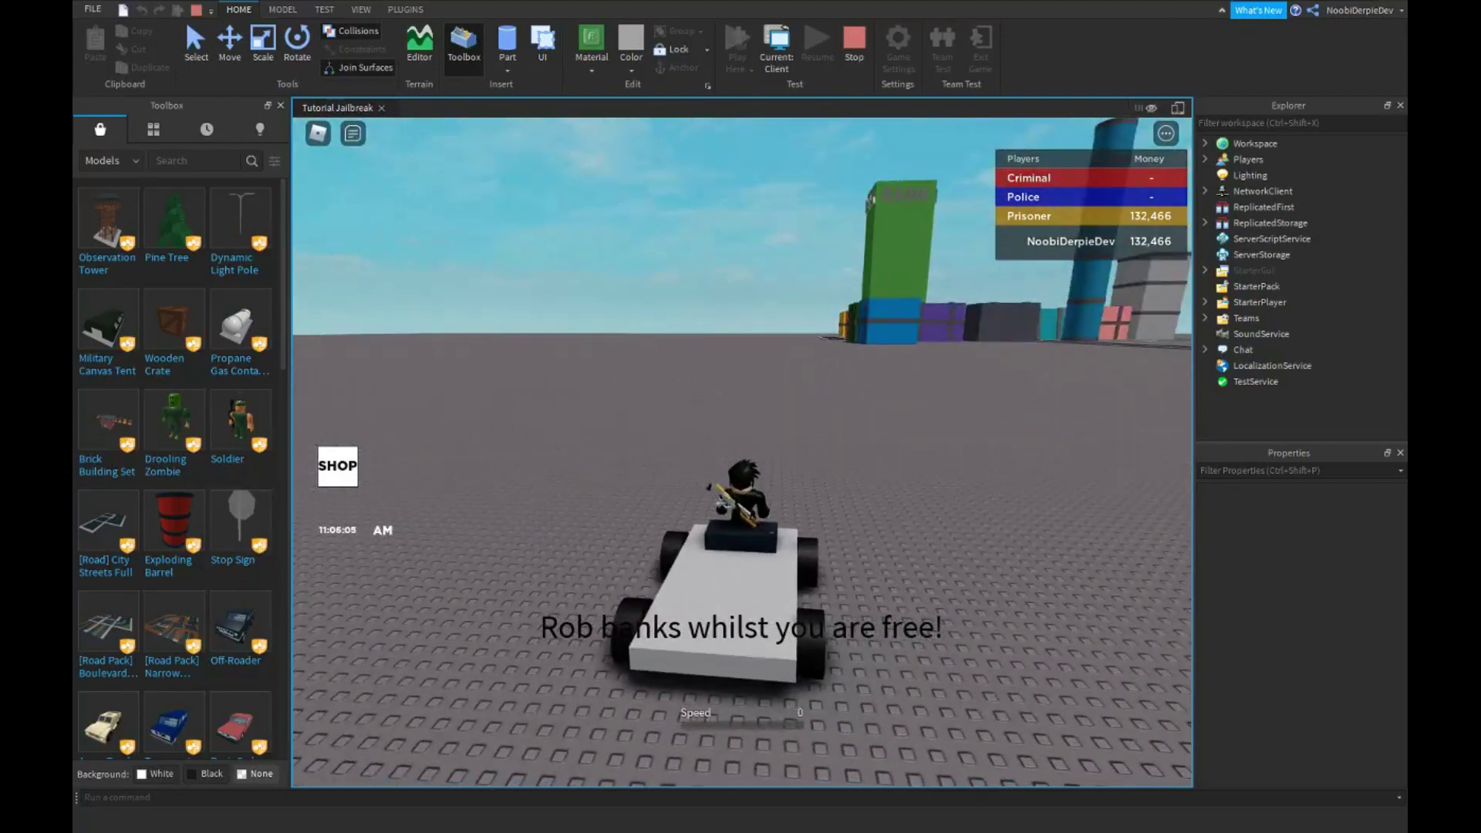
Step: Test-drive the car toward the green bank building, steering it, and stop the playtest
key(w)
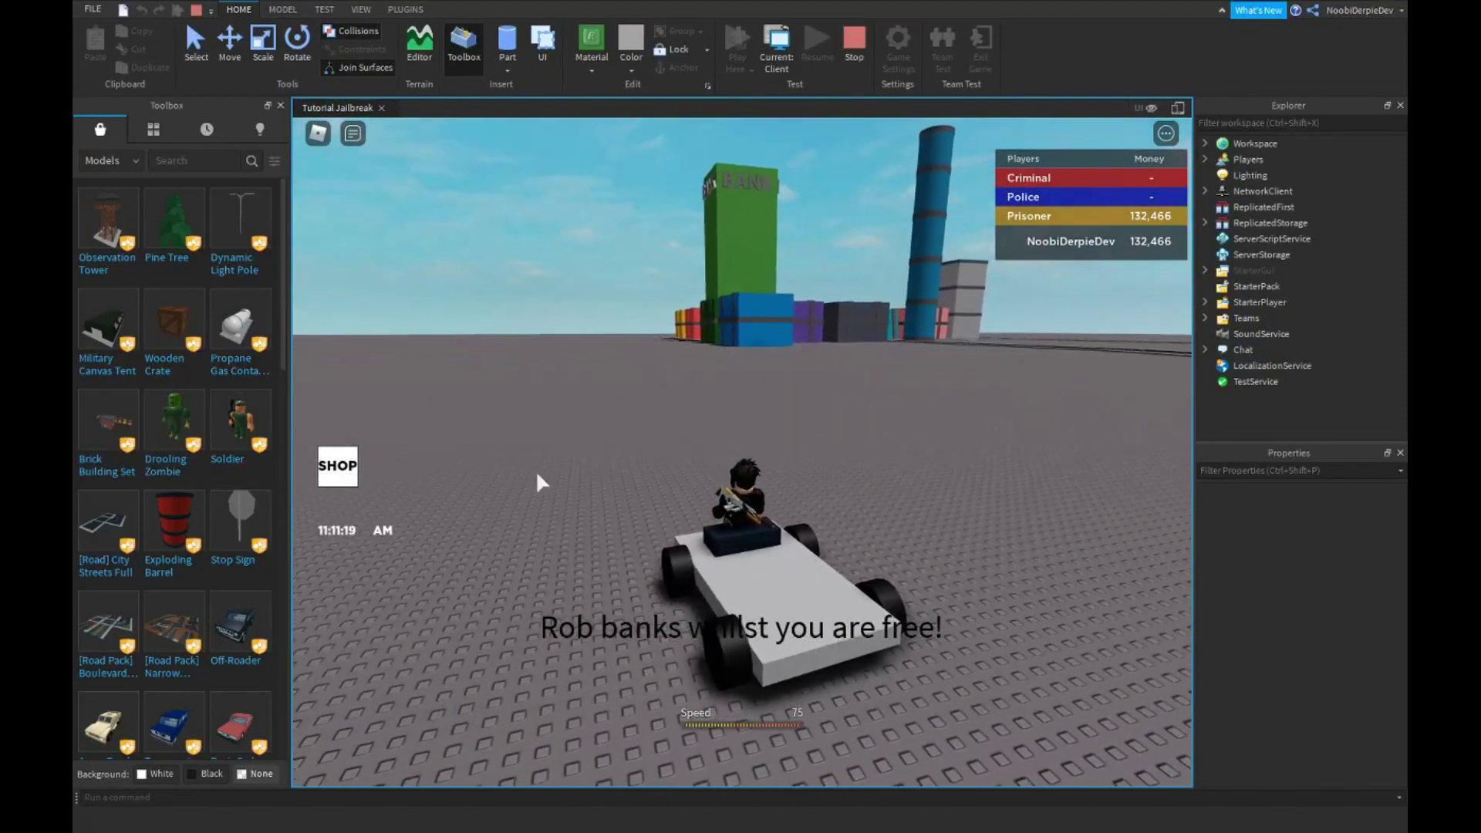
key(d)
right_drag(535, 470, 595, 460)
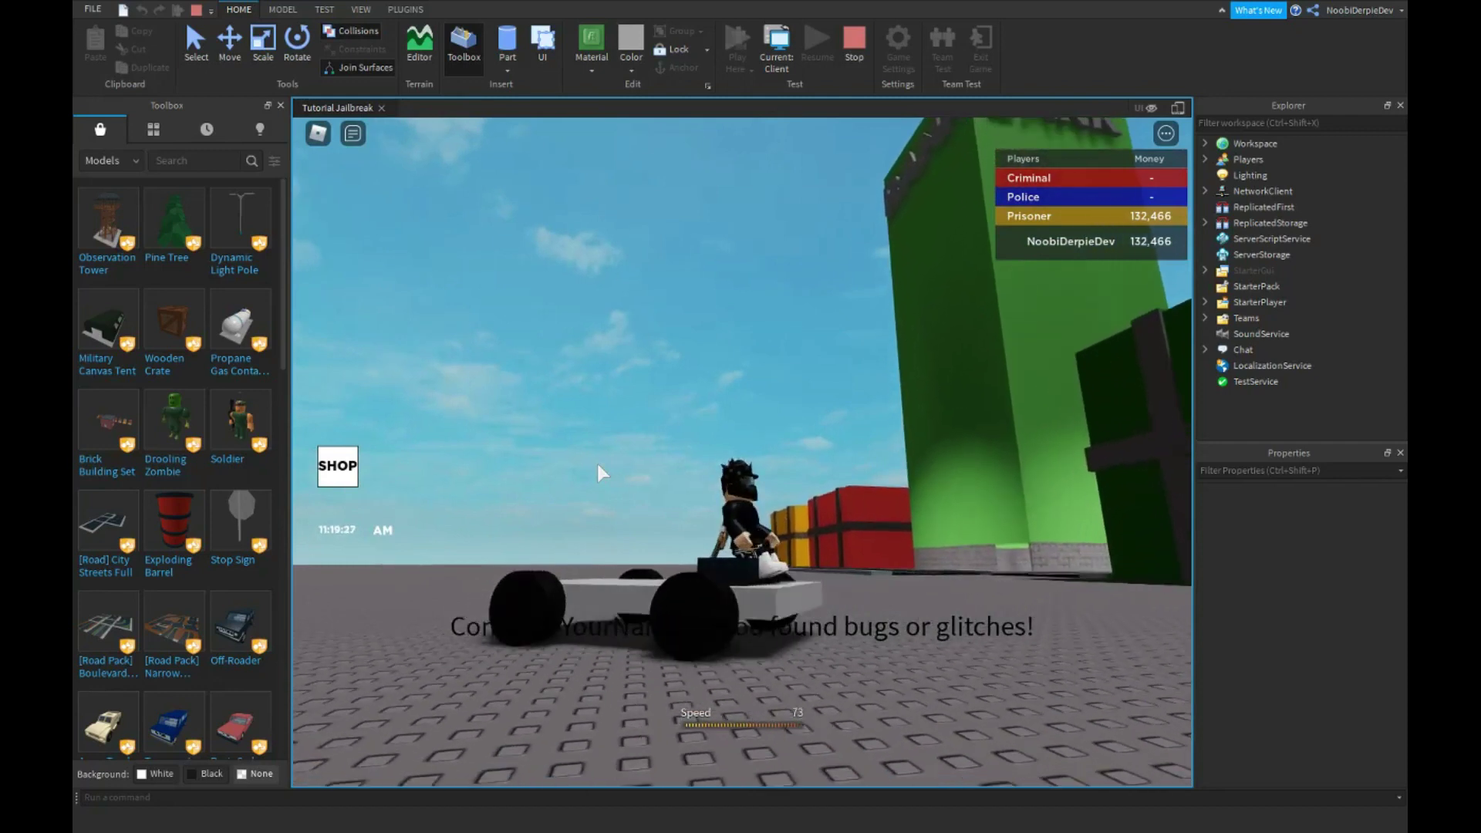
right_drag(597, 464, 595, 460)
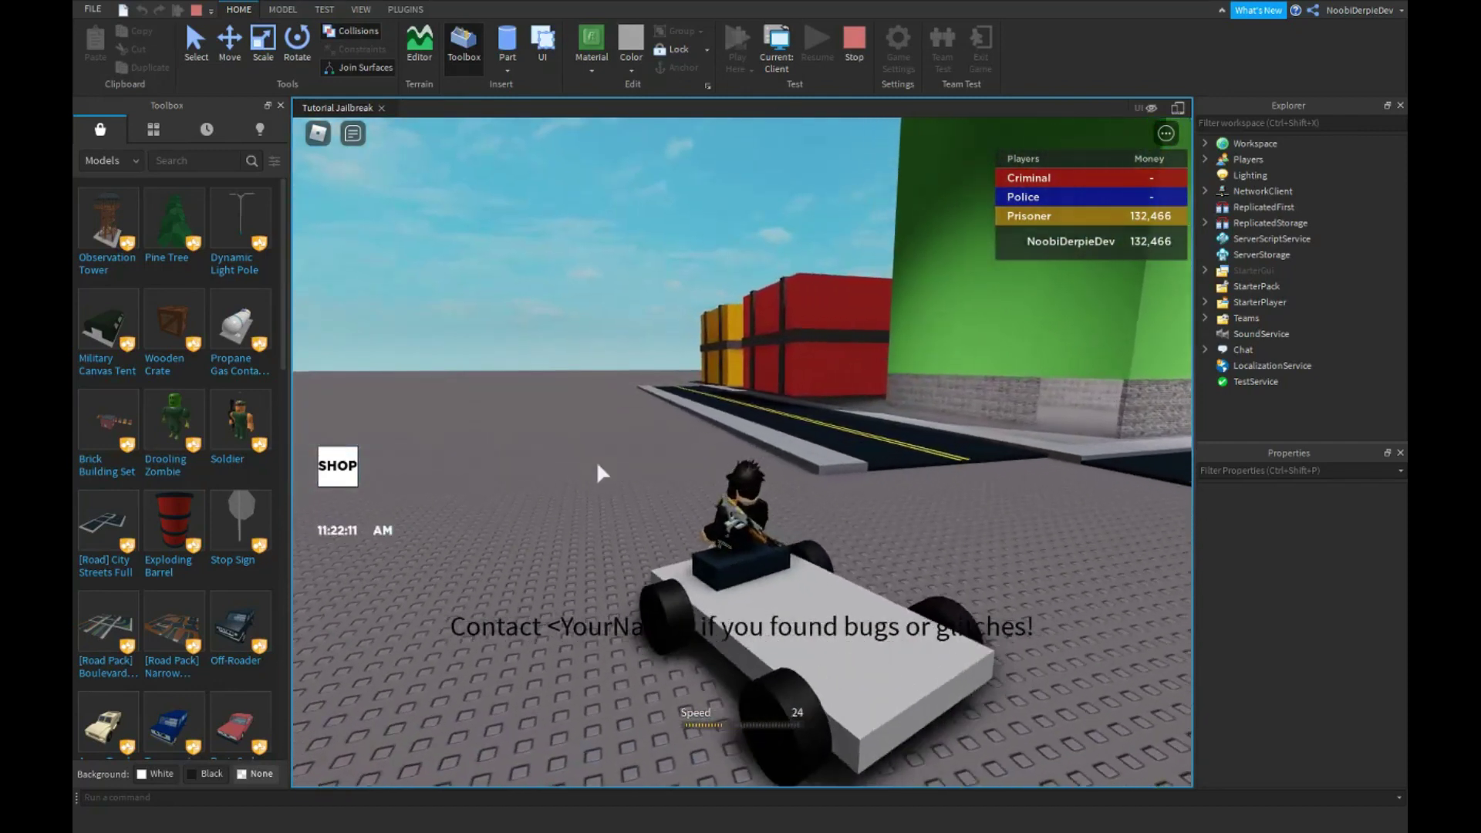
click(854, 49)
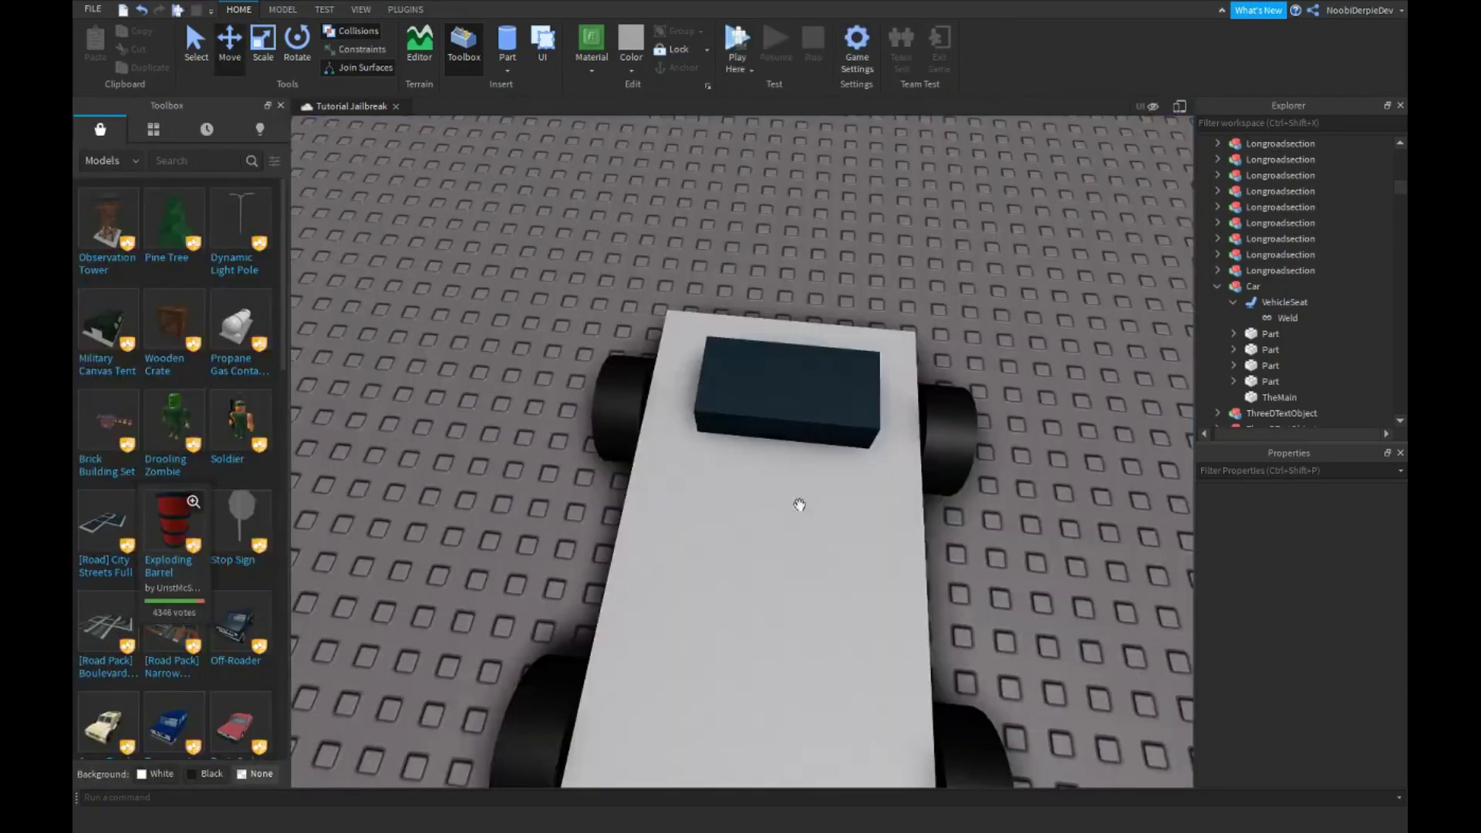
Step: Raise the VehicleSeat's MaxSpeed to an extremely high value and look over its remaining control properties
click(799, 504)
click(1284, 301)
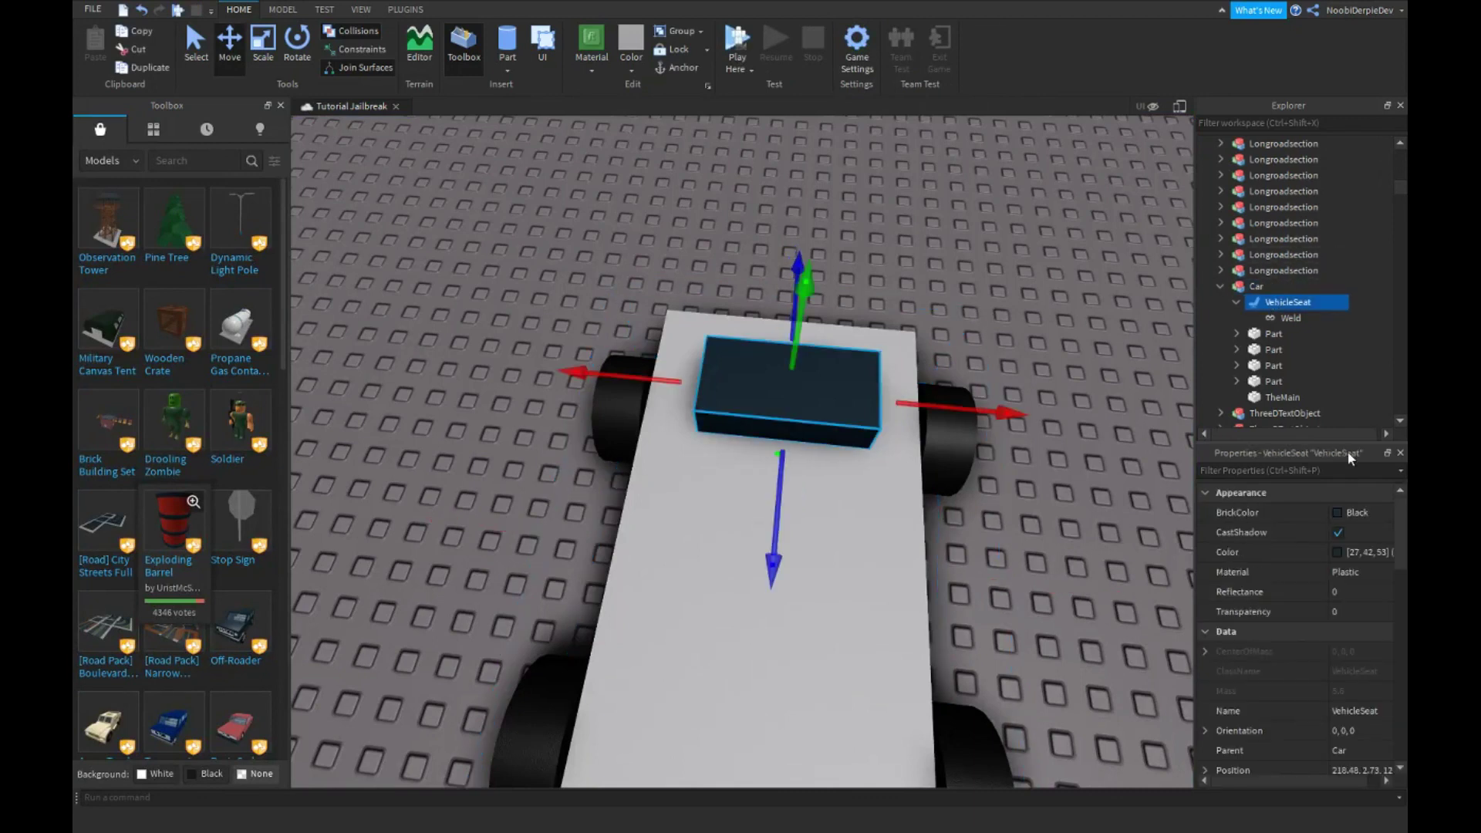
scroll(1325, 573, down, 5)
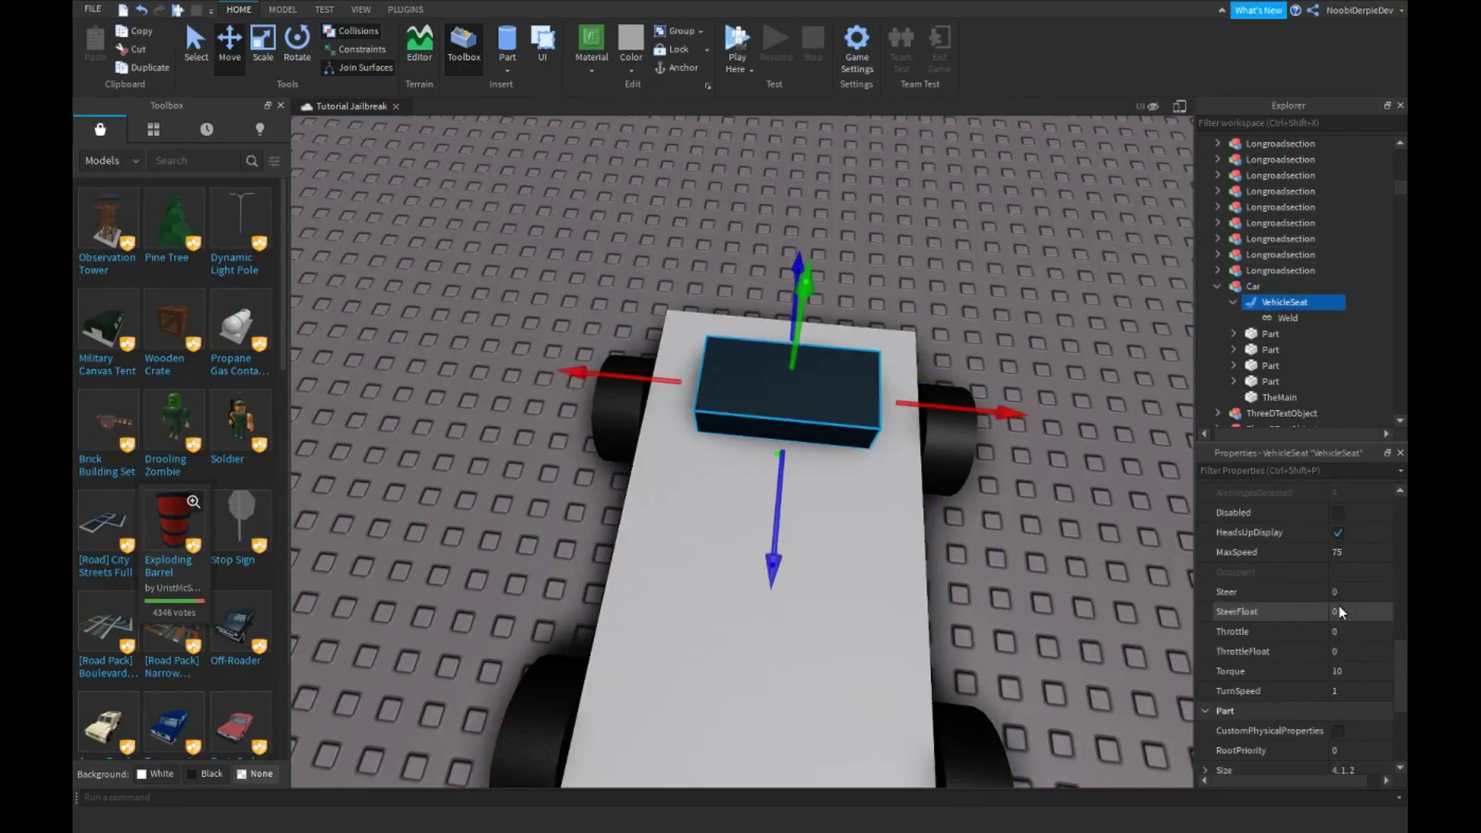
click(1339, 552)
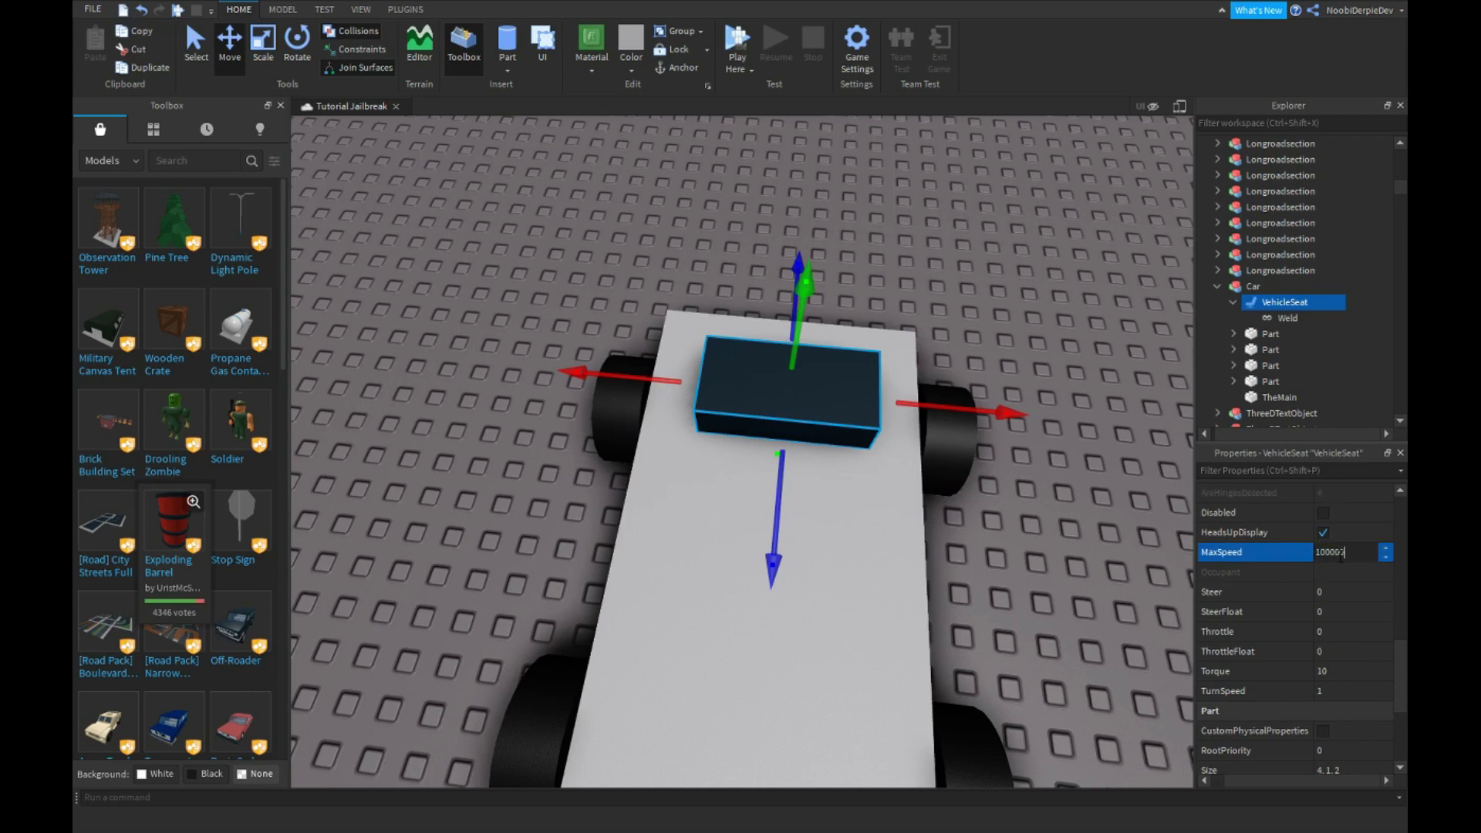
scroll(1359, 540, down, 3)
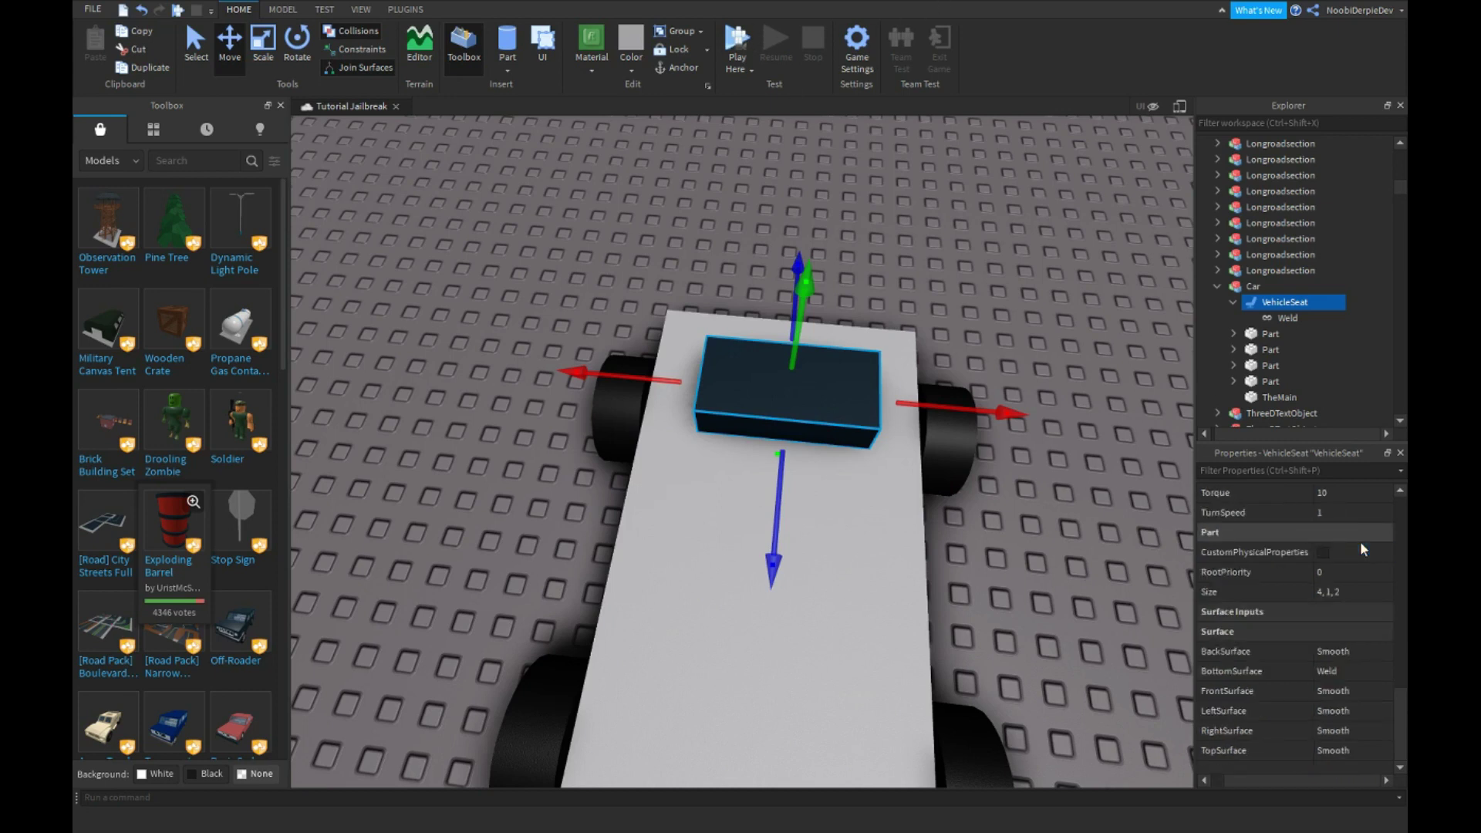
scroll(1340, 608, up, 1)
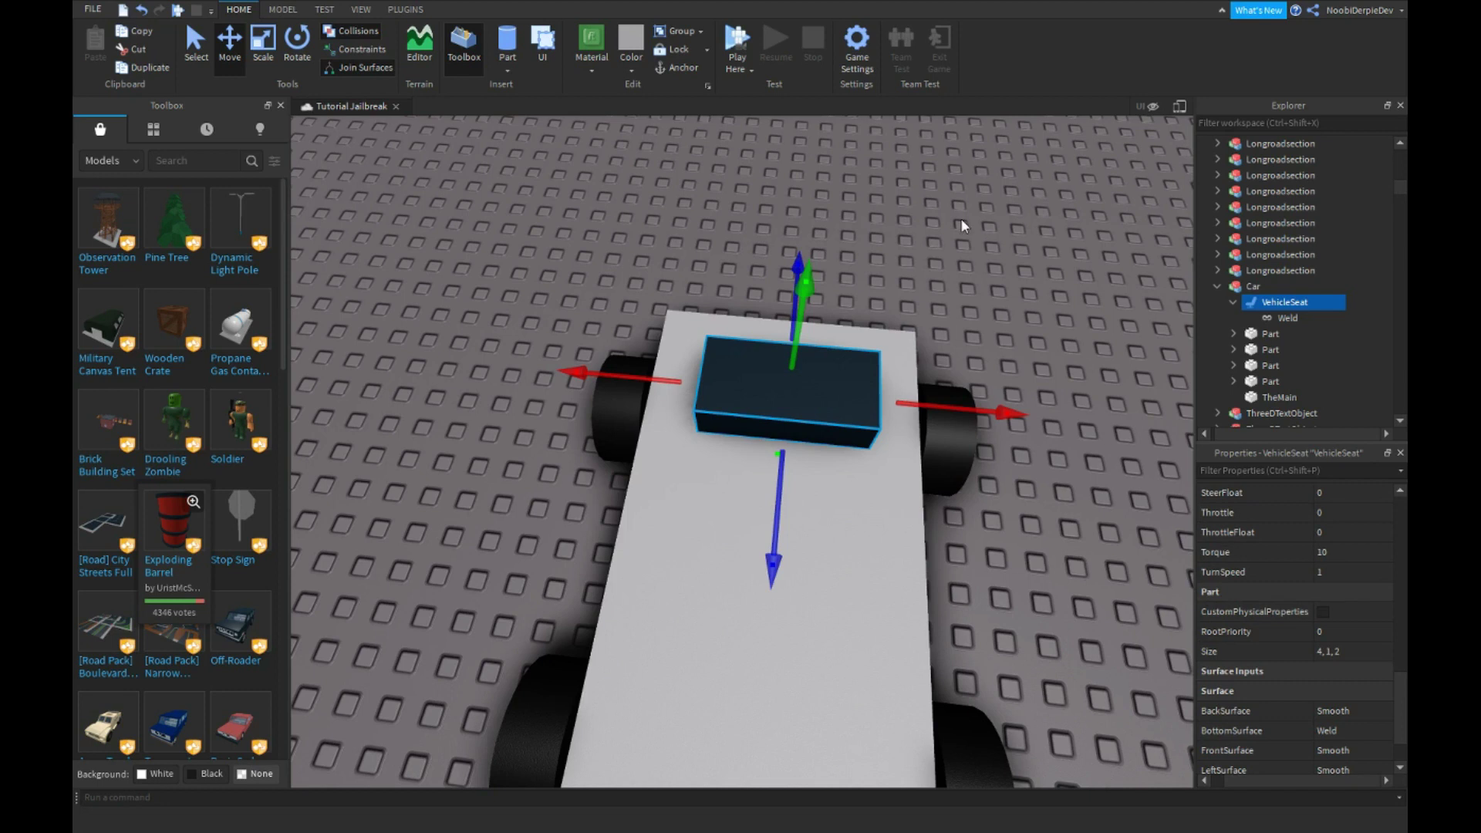
Step: Start a playtest, get the character onto the VehicleSeat, and drive the car forward at high speed
key(F5)
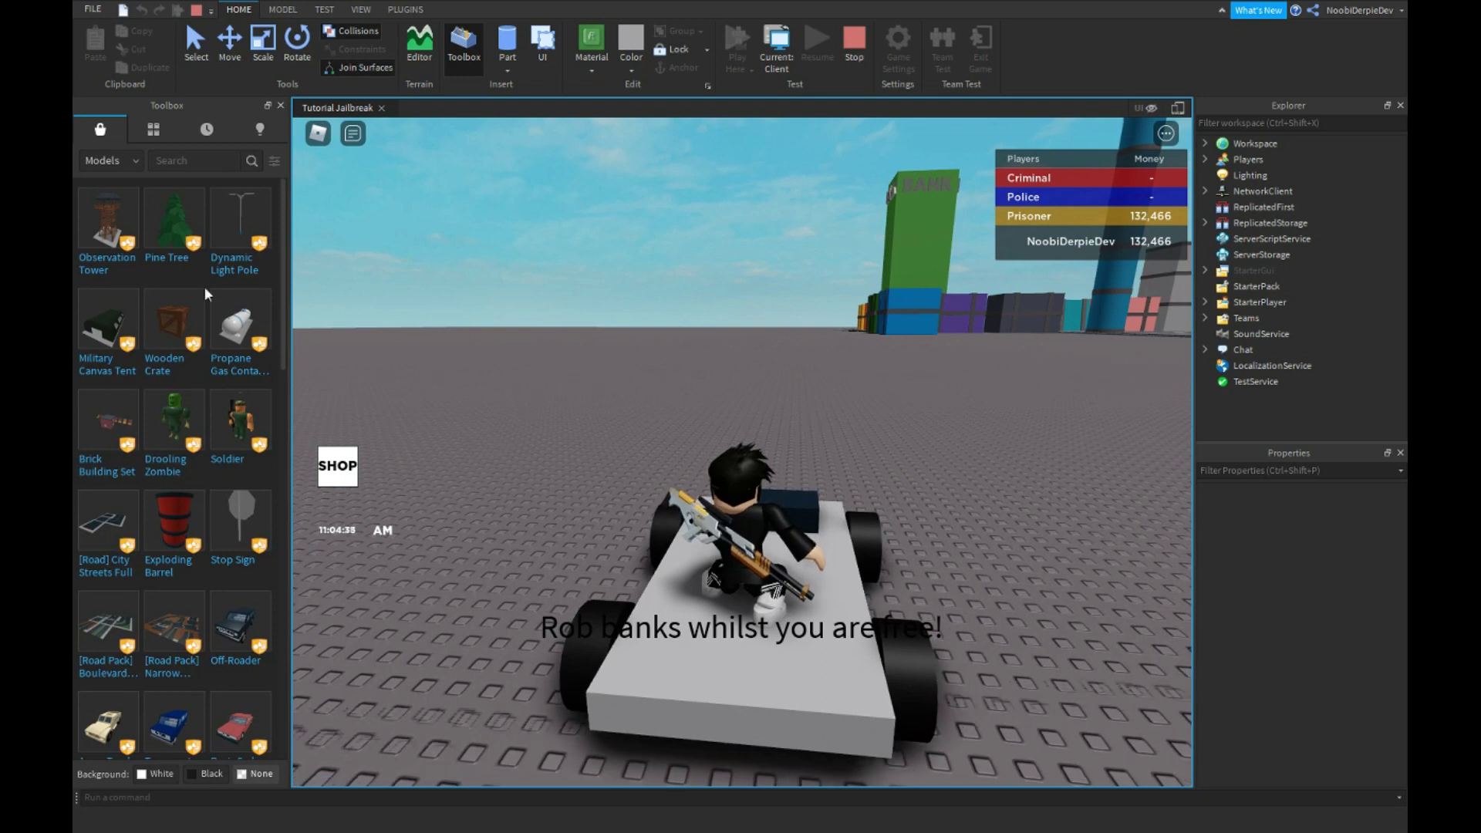
key(w)
right_drag(480, 327, 480, 328)
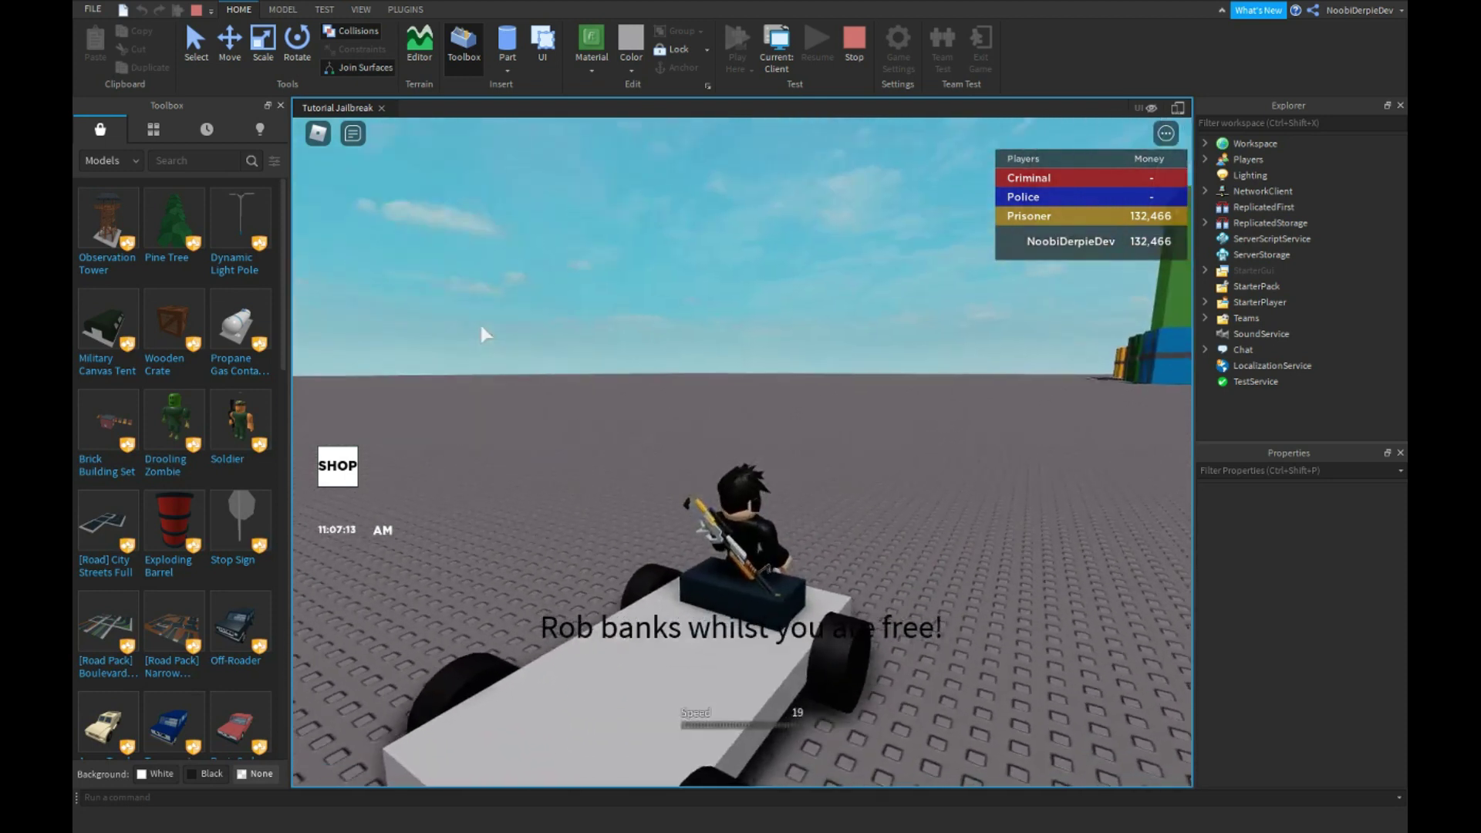
scroll(627, 388, down, 8)
right_drag(626, 388, 626, 388)
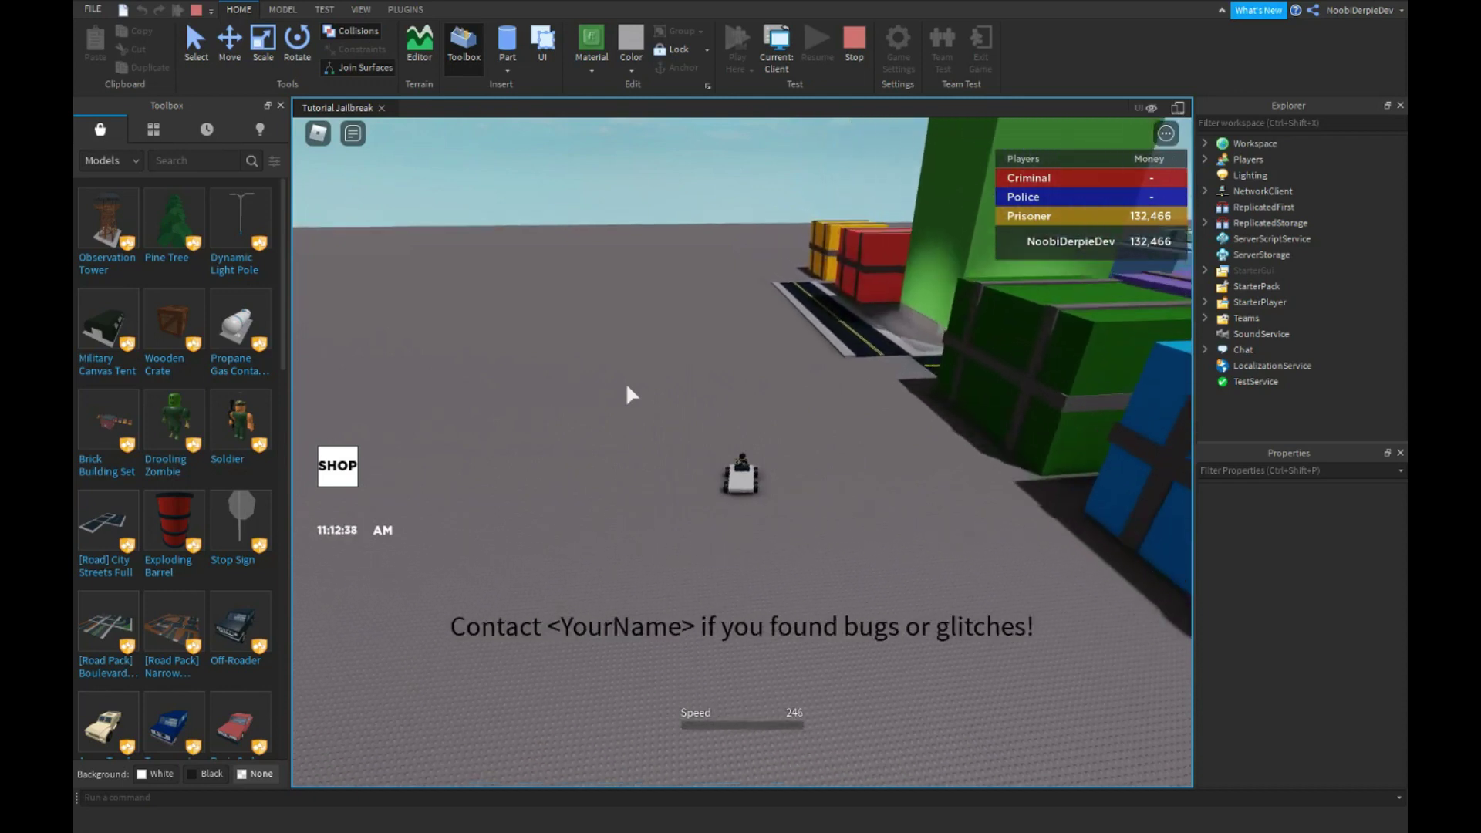
Step: Steer the car in wide turns around the coloured buildings and toward the tall grey building to test its handling
key(d)
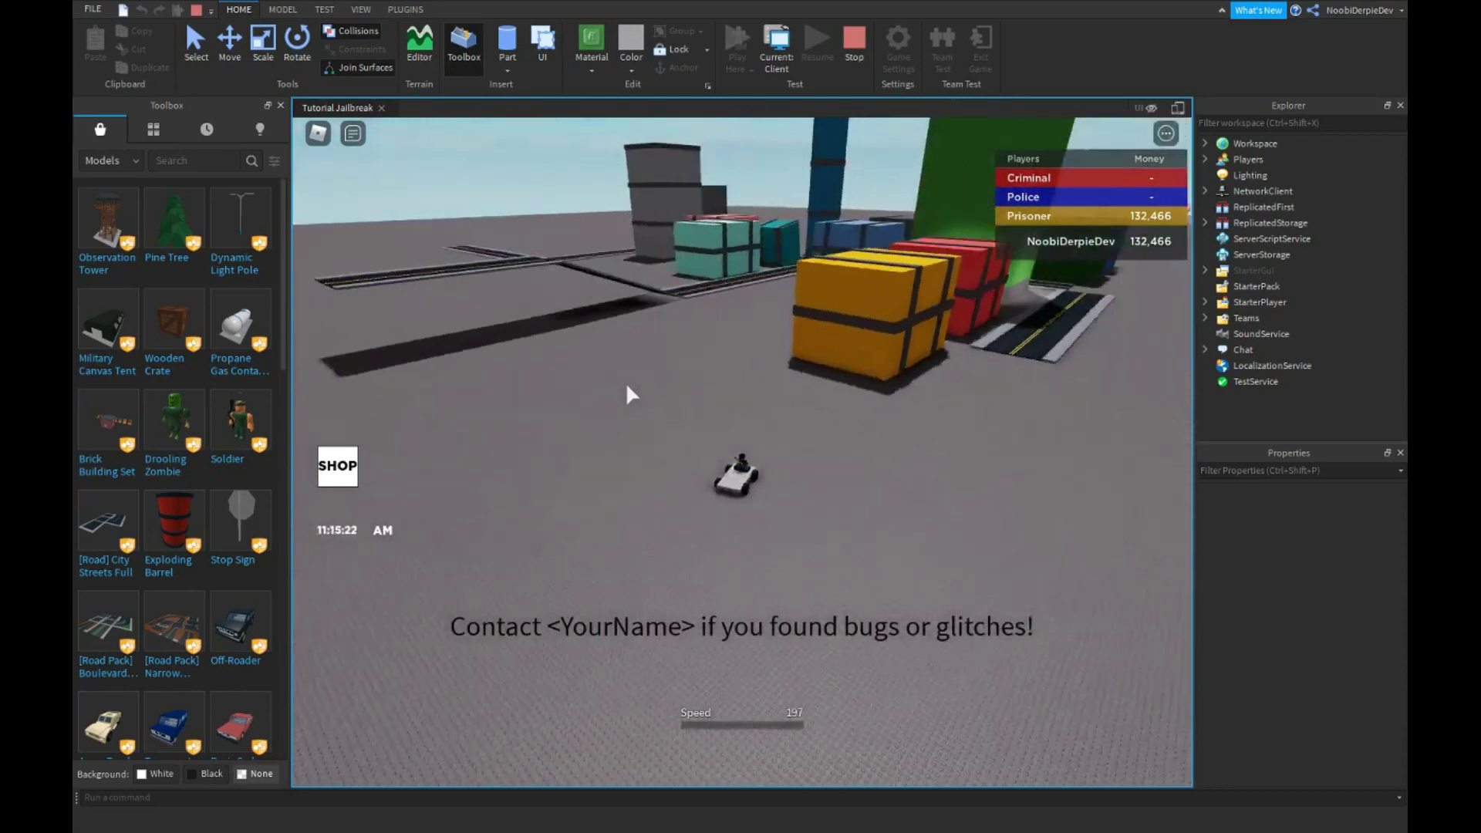
key(d)
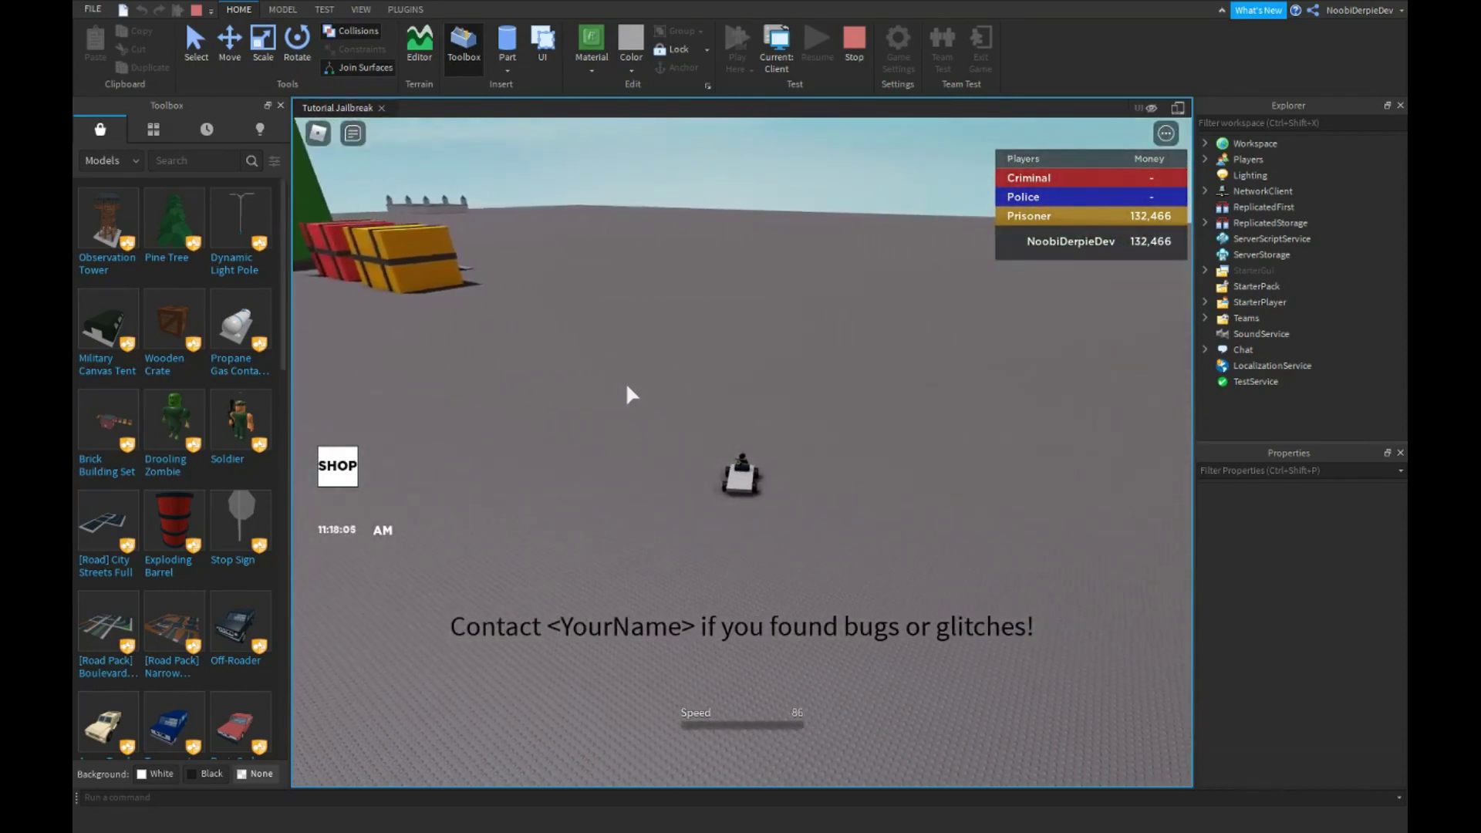
key(a)
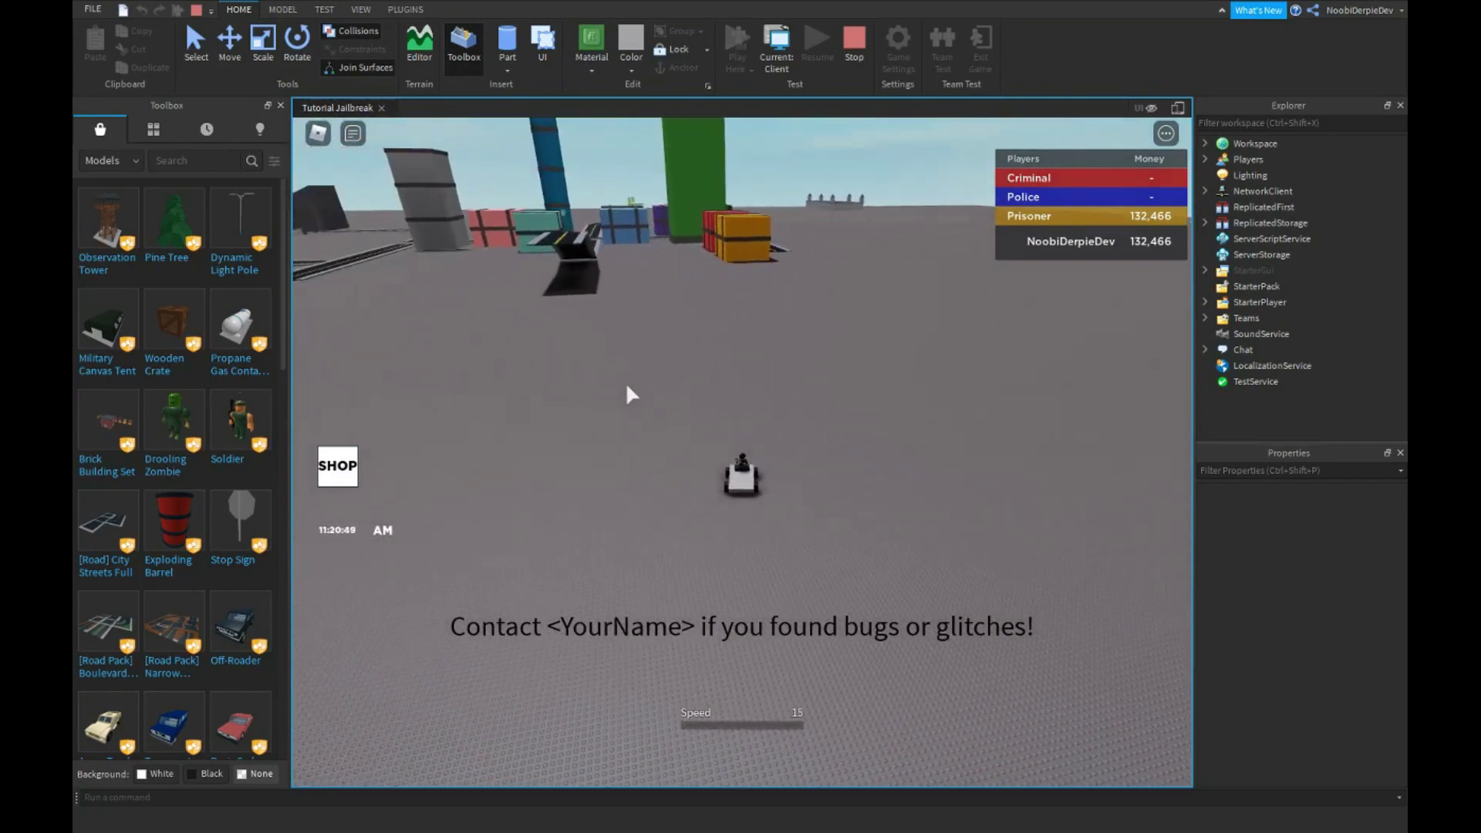
key(w)
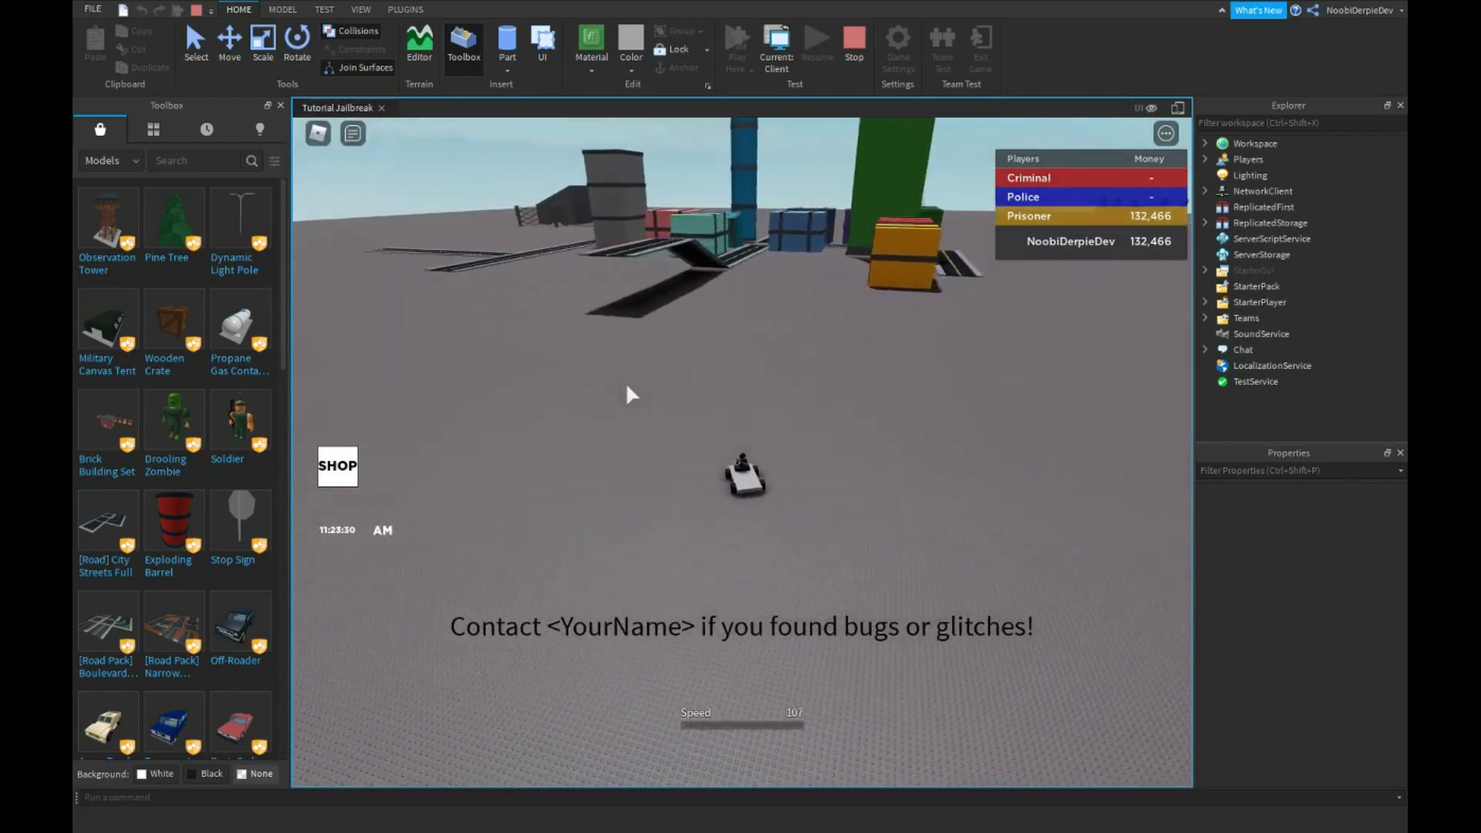
key(a)
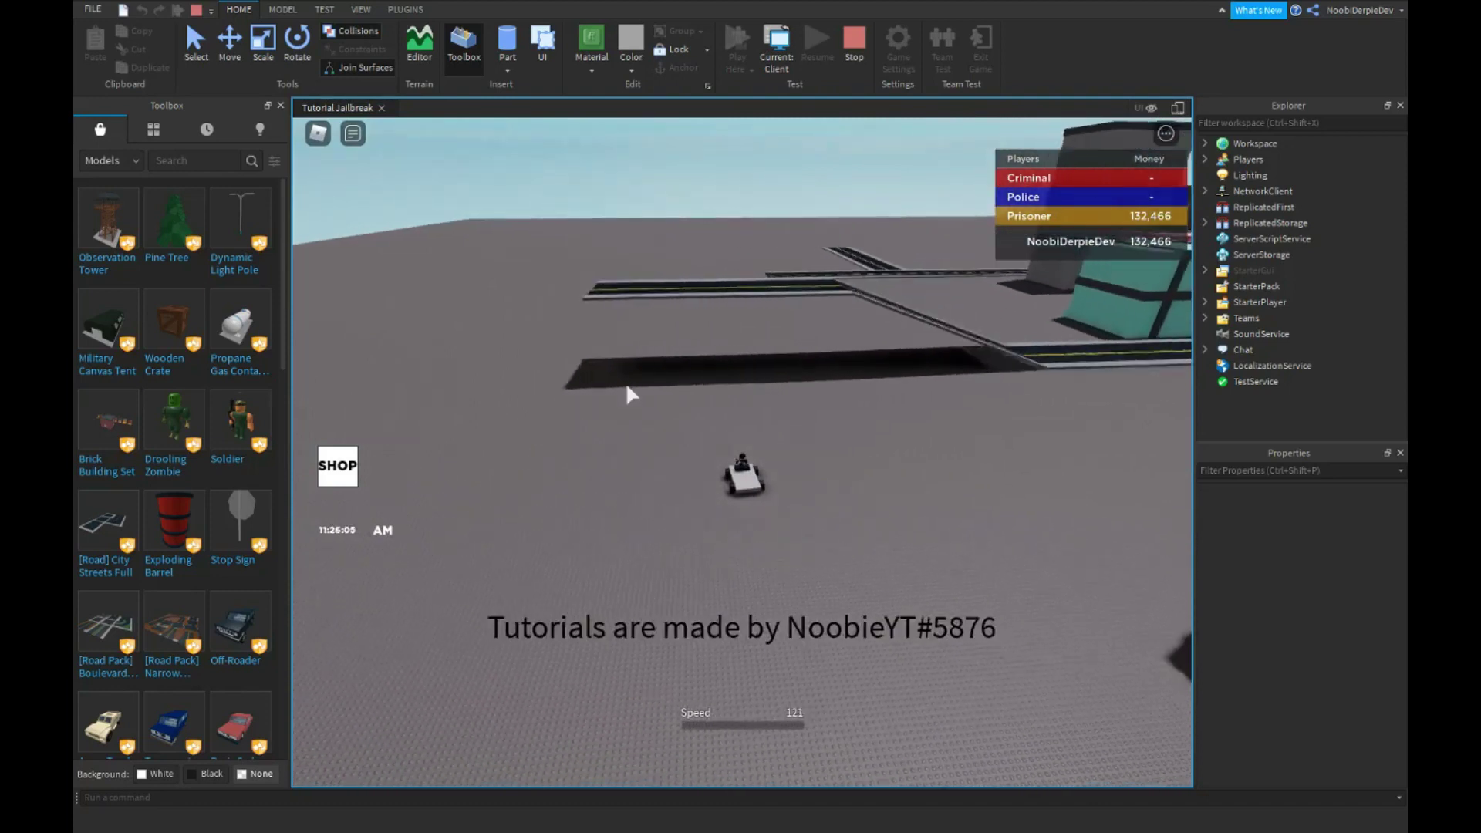
key(a)
key(d)
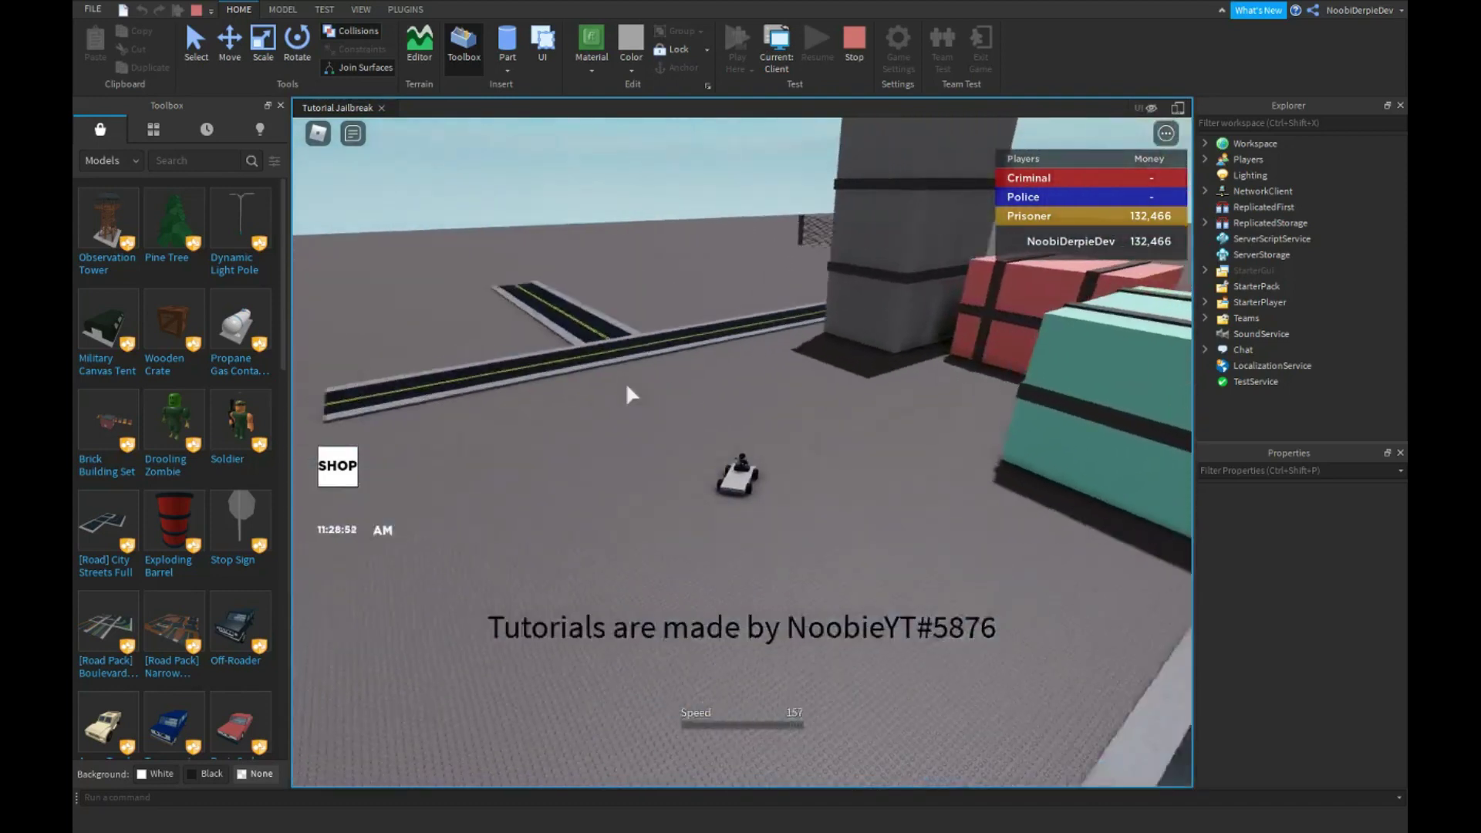
key(d)
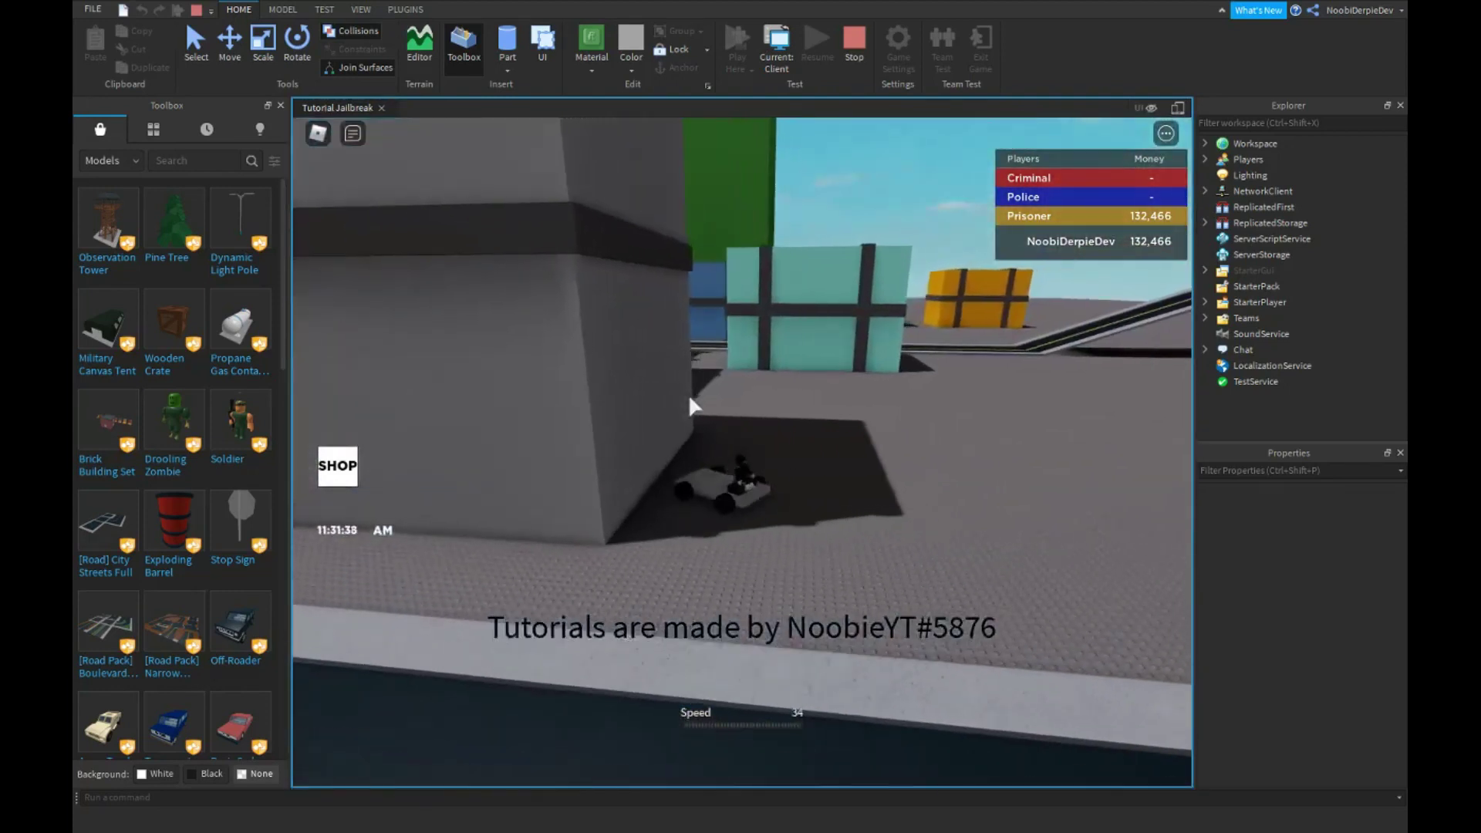
Step: Test-drive the car away from the grey building, past the raised ramp and back toward the road, and stop the playtest
key(a)
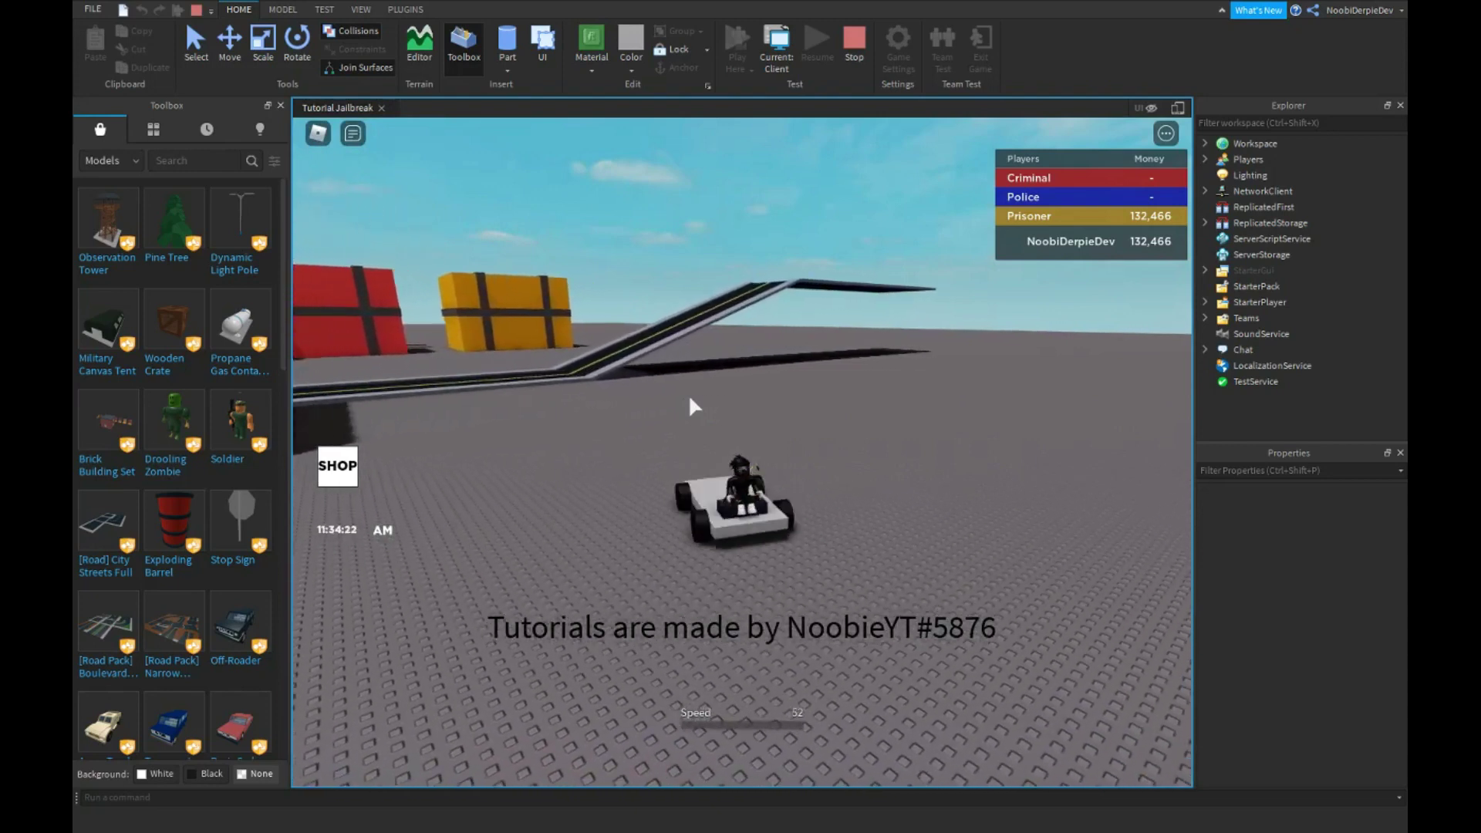
key(d)
key(a)
key(d)
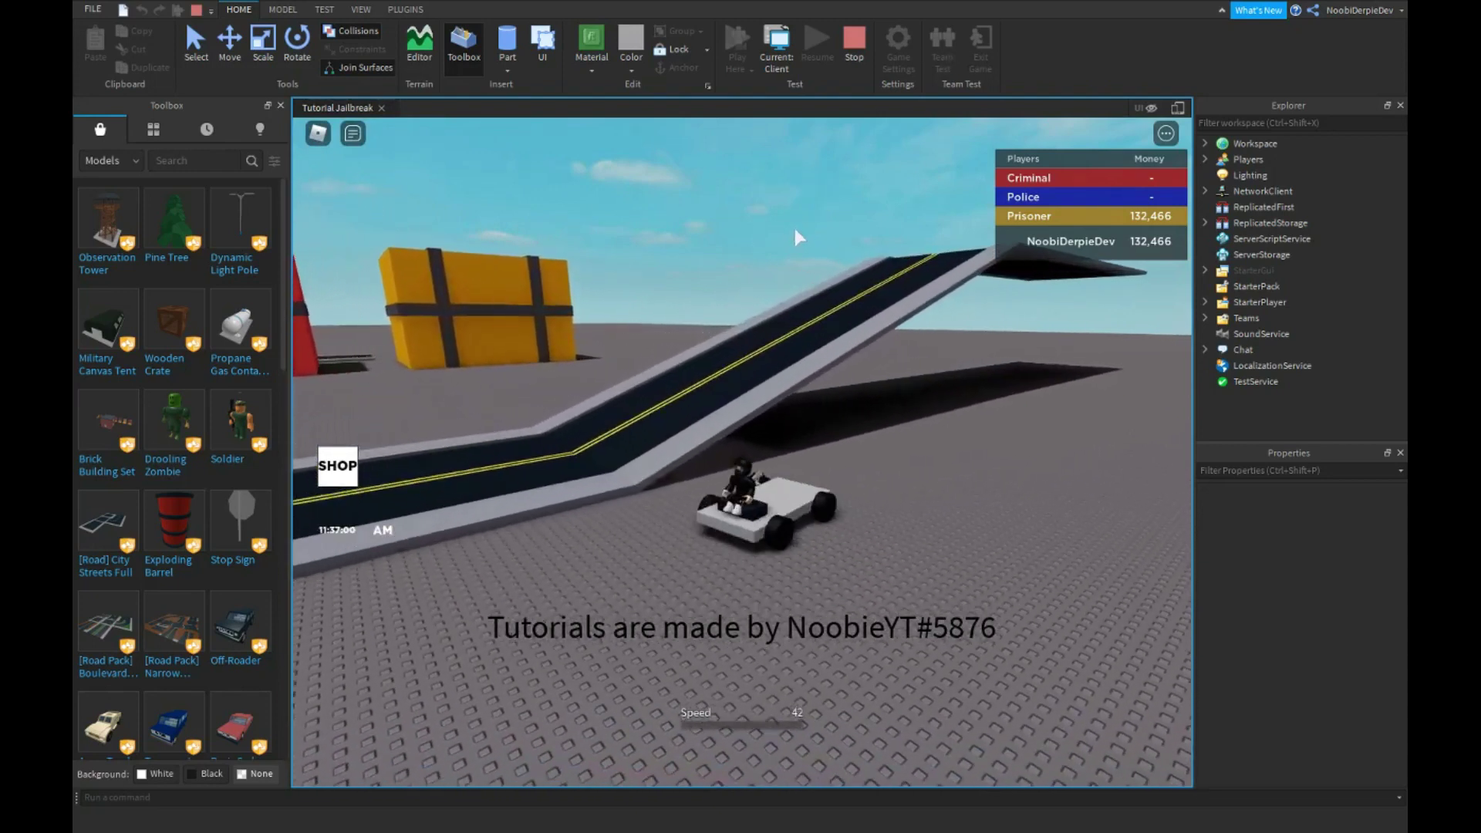
key(a)
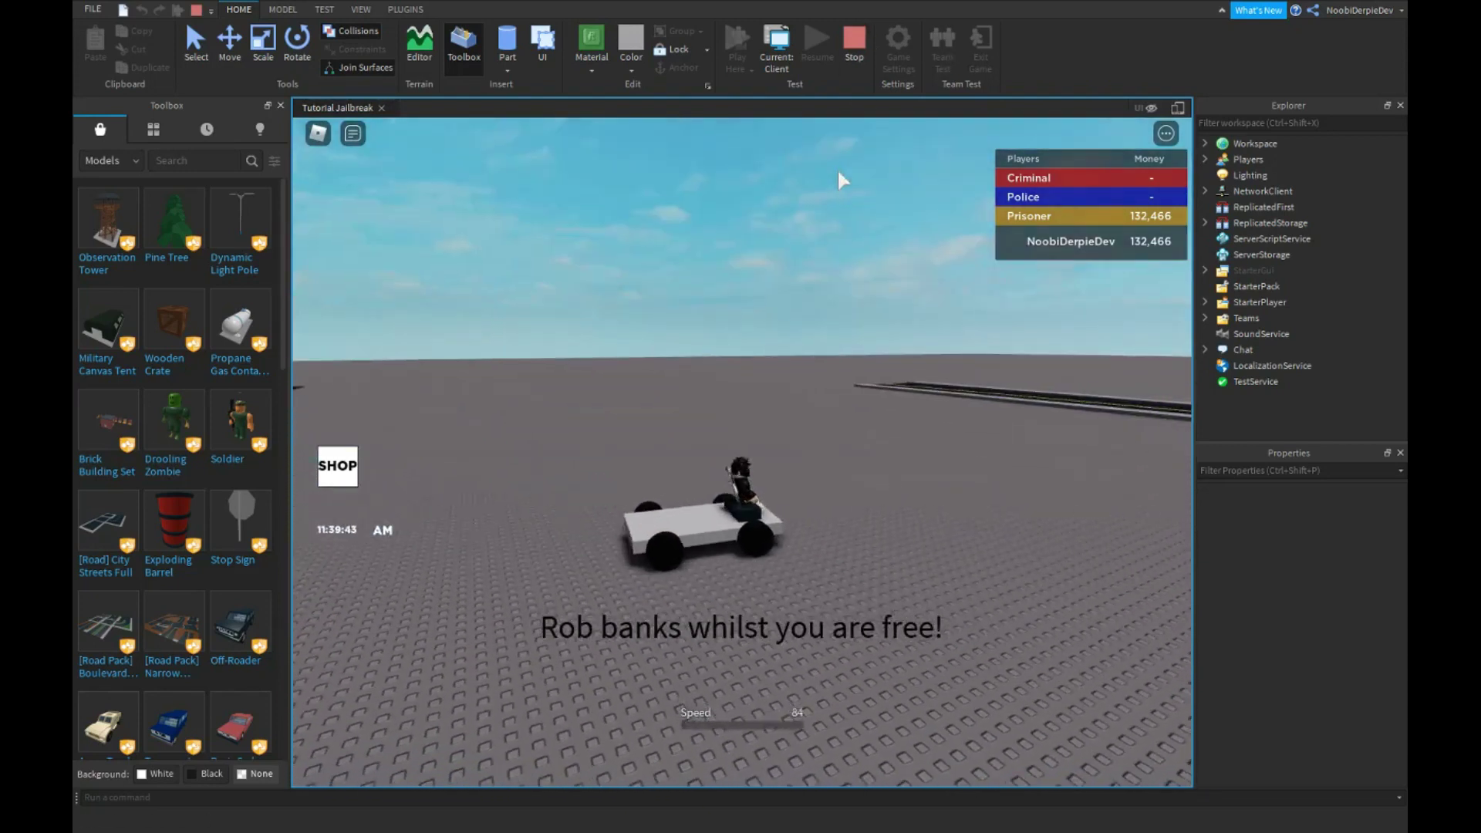
key(a)
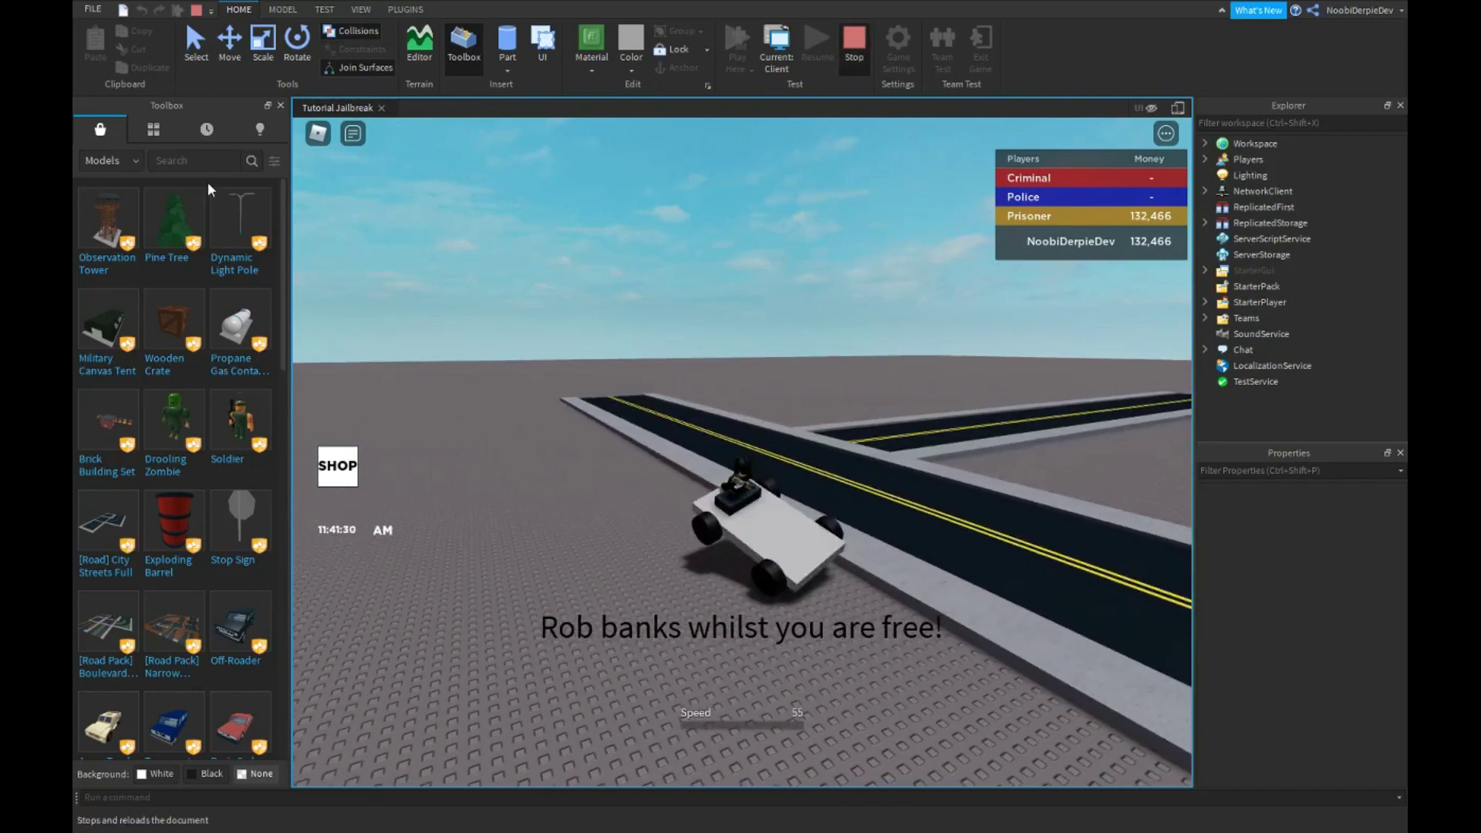
key(shift+F5)
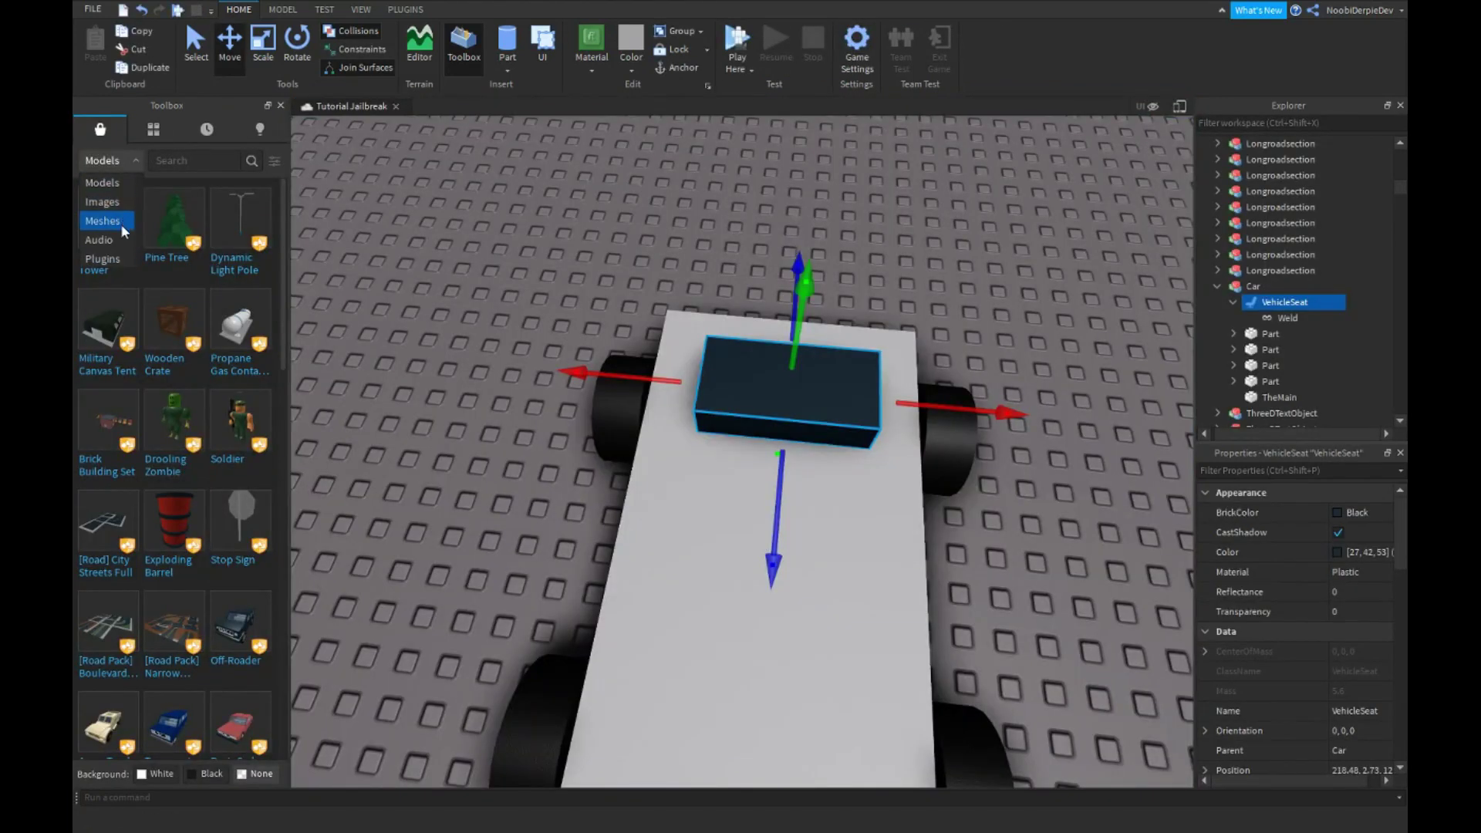
Step: Search the Toolbox meshes for "Car" and insert the red car mesh into the place
click(120, 223)
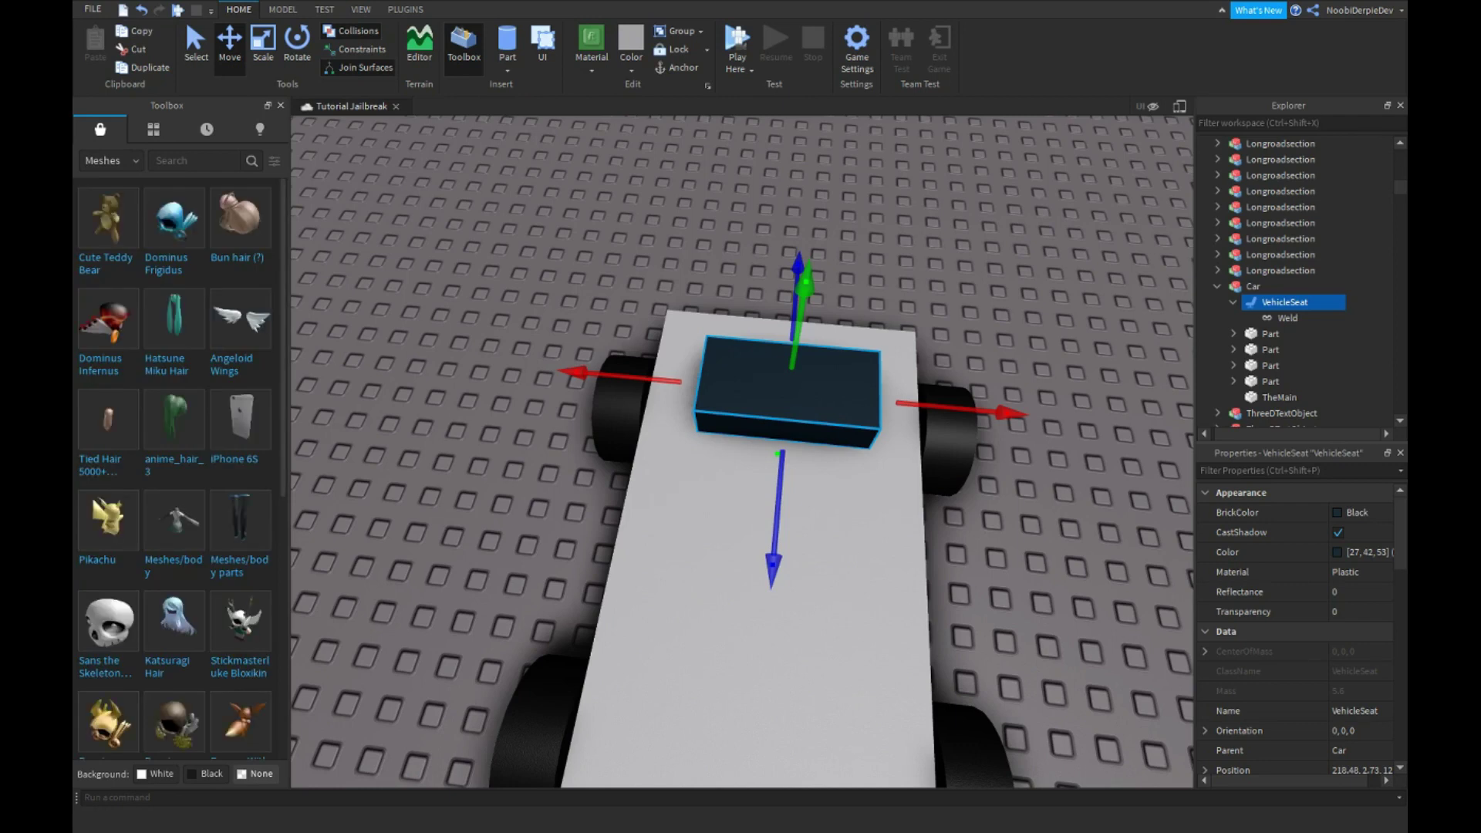
text(Car)
key(Return)
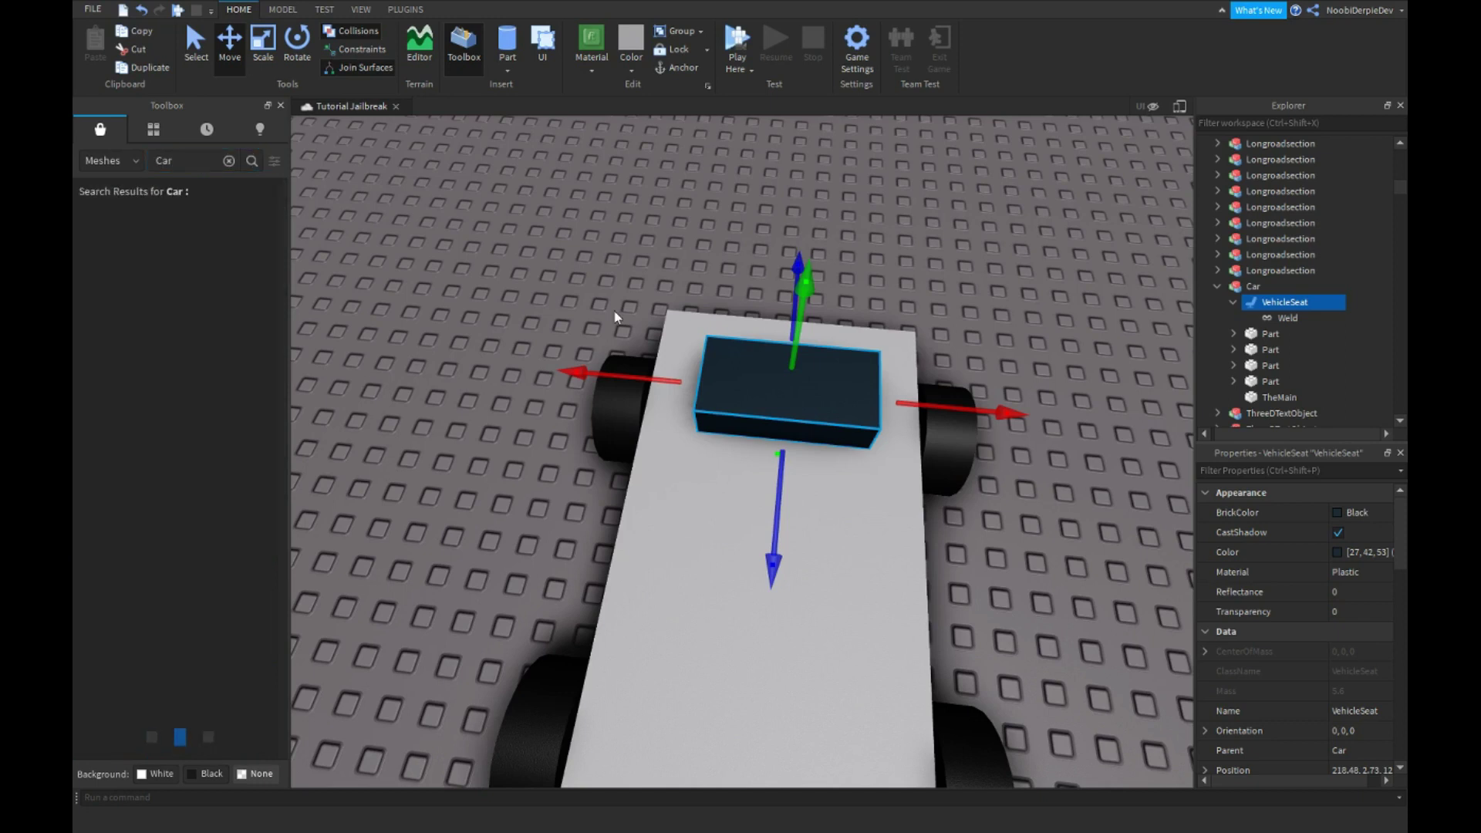
right_drag(616, 314, 659, 327)
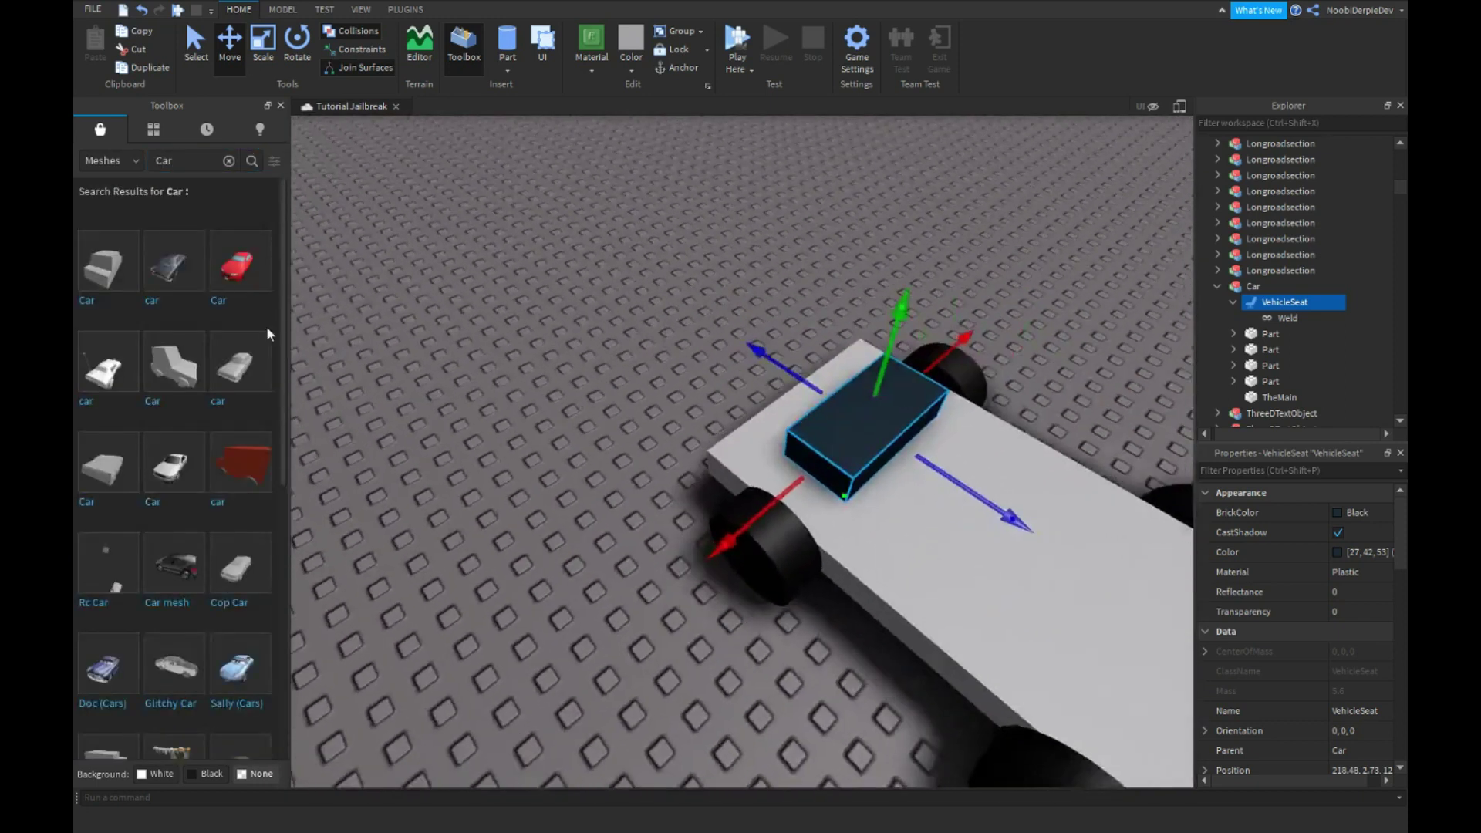
right_drag(530, 366, 531, 366)
click(238, 250)
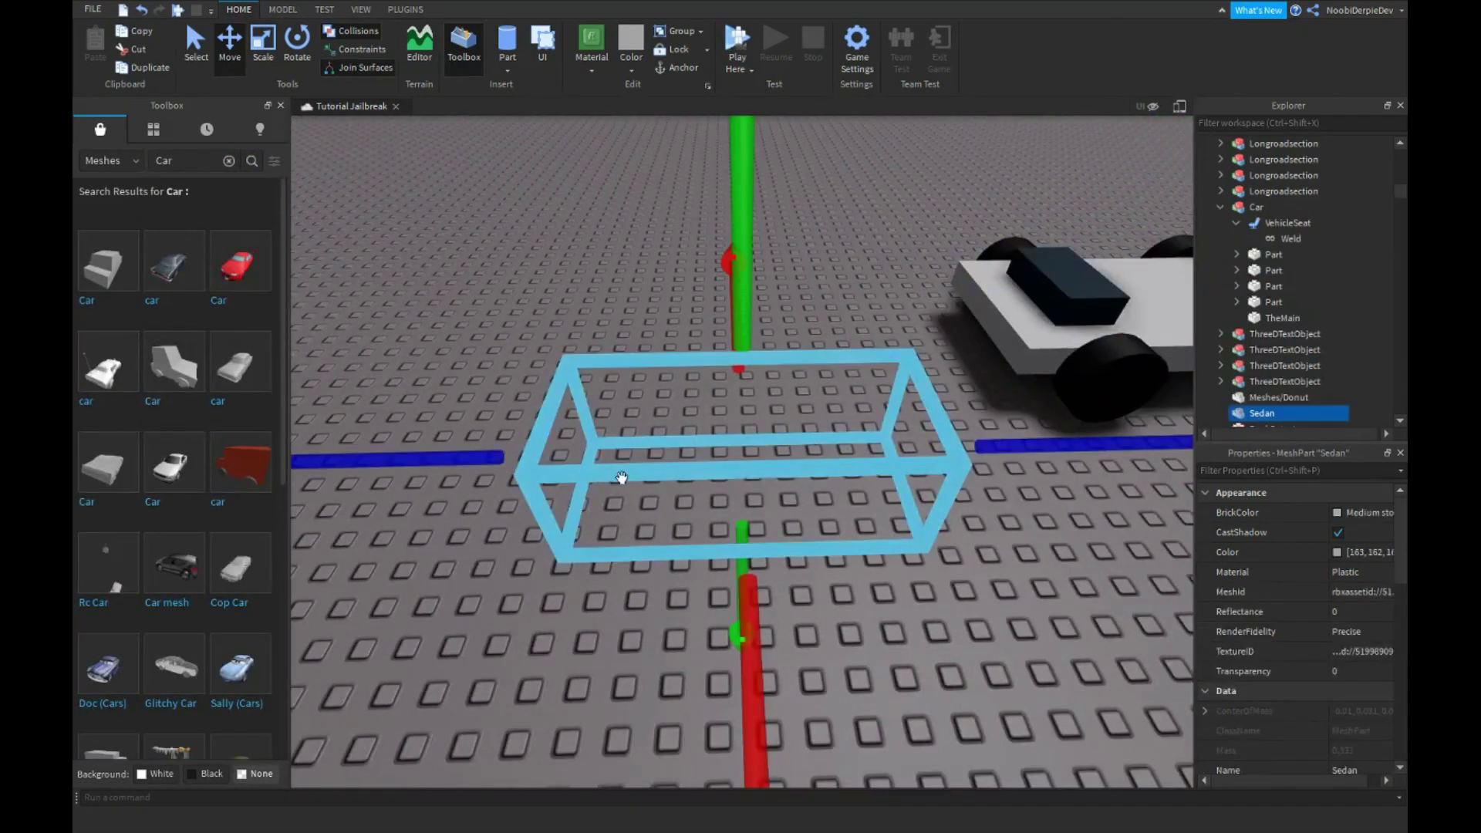
Step: Scale the Sedan mesh up proportionally and raise it above the ground beside the car base
right_drag(648, 462, 702, 475)
scroll(702, 475, down, 10)
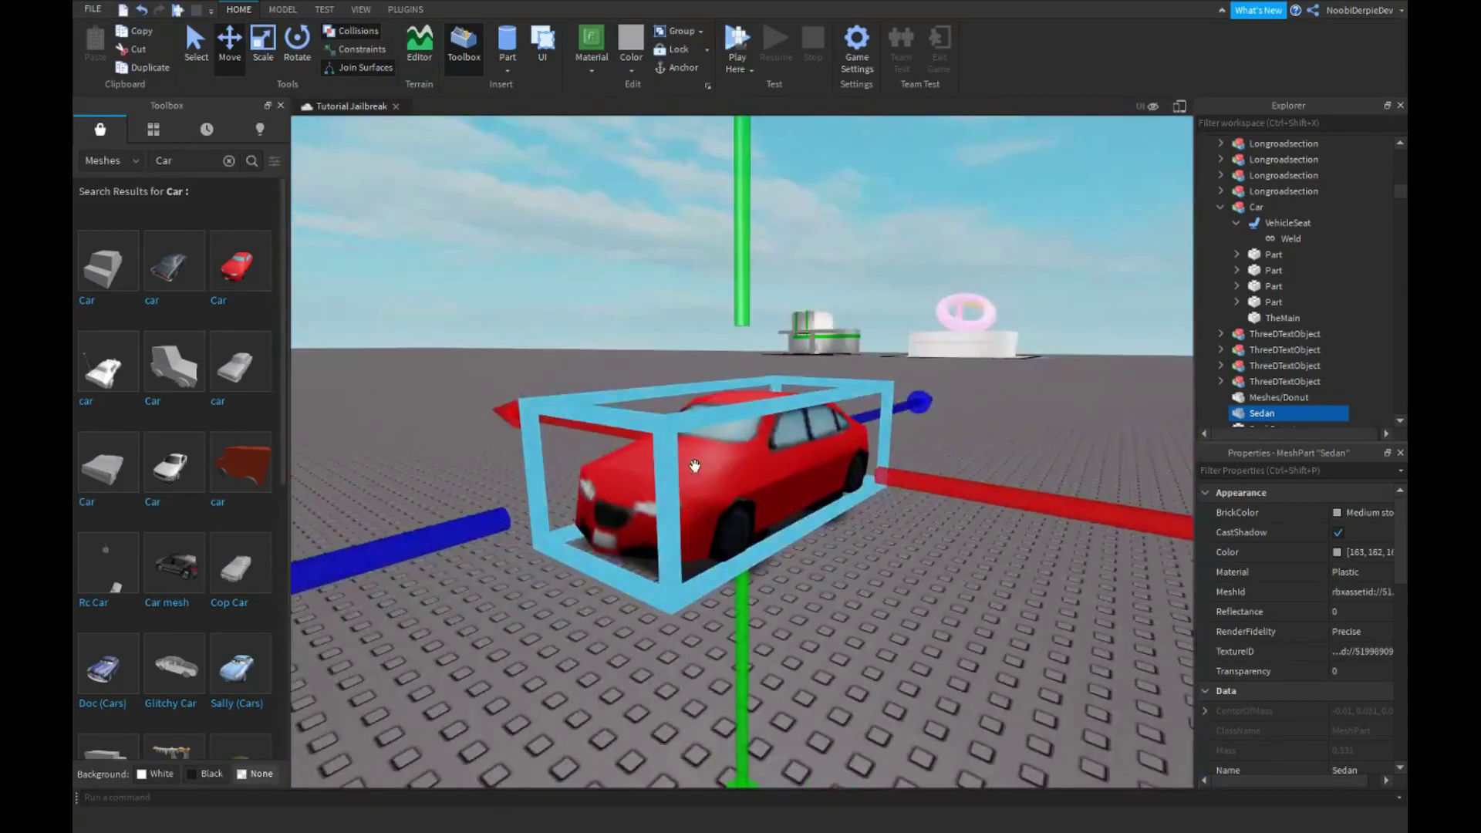
shift+drag(744, 395, 767, 298)
right_drag(766, 297, 760, 290)
key(a)
right_drag(669, 277, 668, 279)
right_drag(844, 248, 846, 252)
key(a)
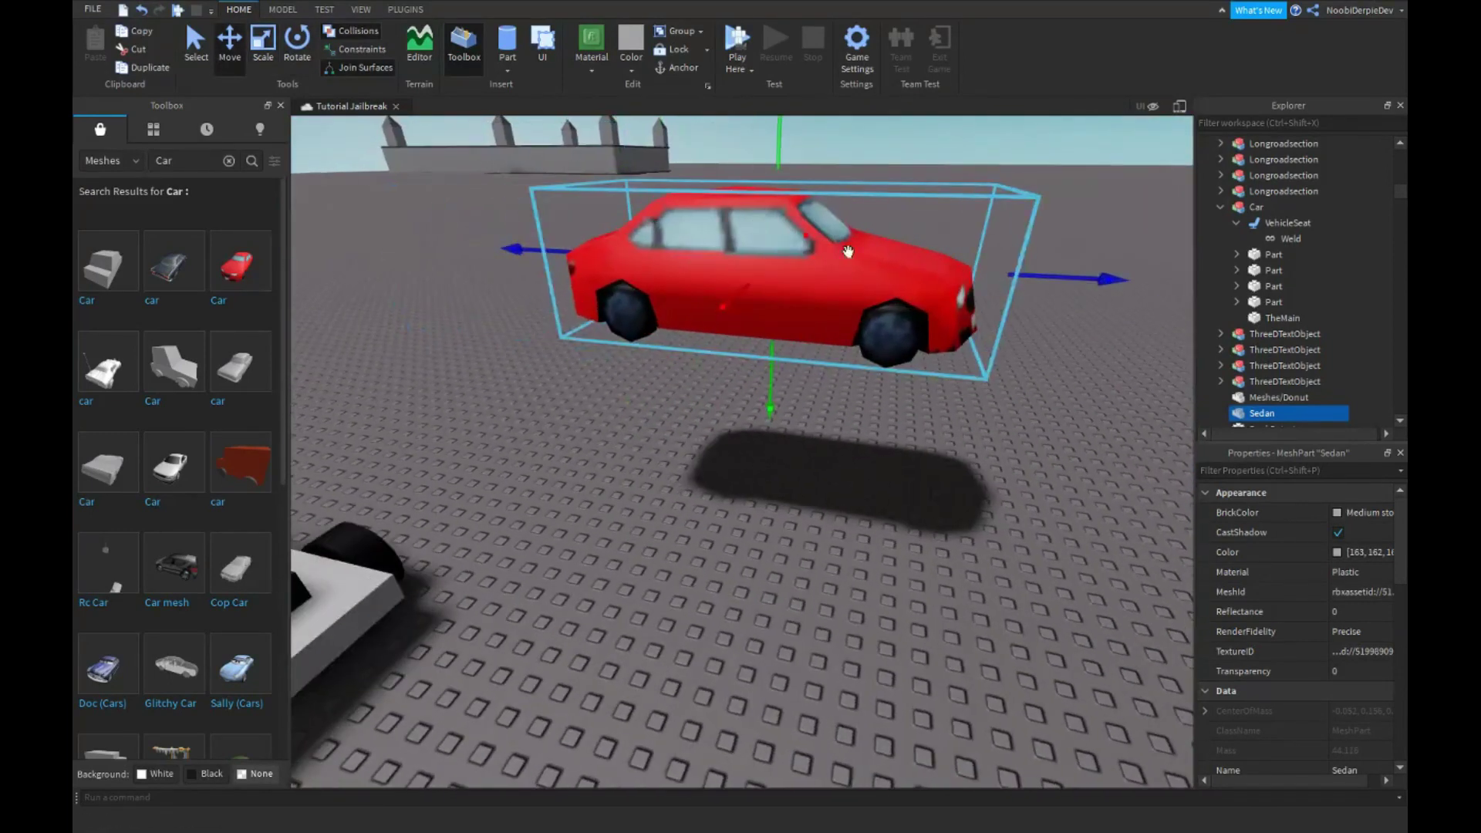
Step: Move the Sedan mesh across until it hovers centred above the car base, lined up with its length and width
scroll(1038, 275, down, 5)
right_drag(963, 273, 962, 275)
drag(962, 274, 852, 312)
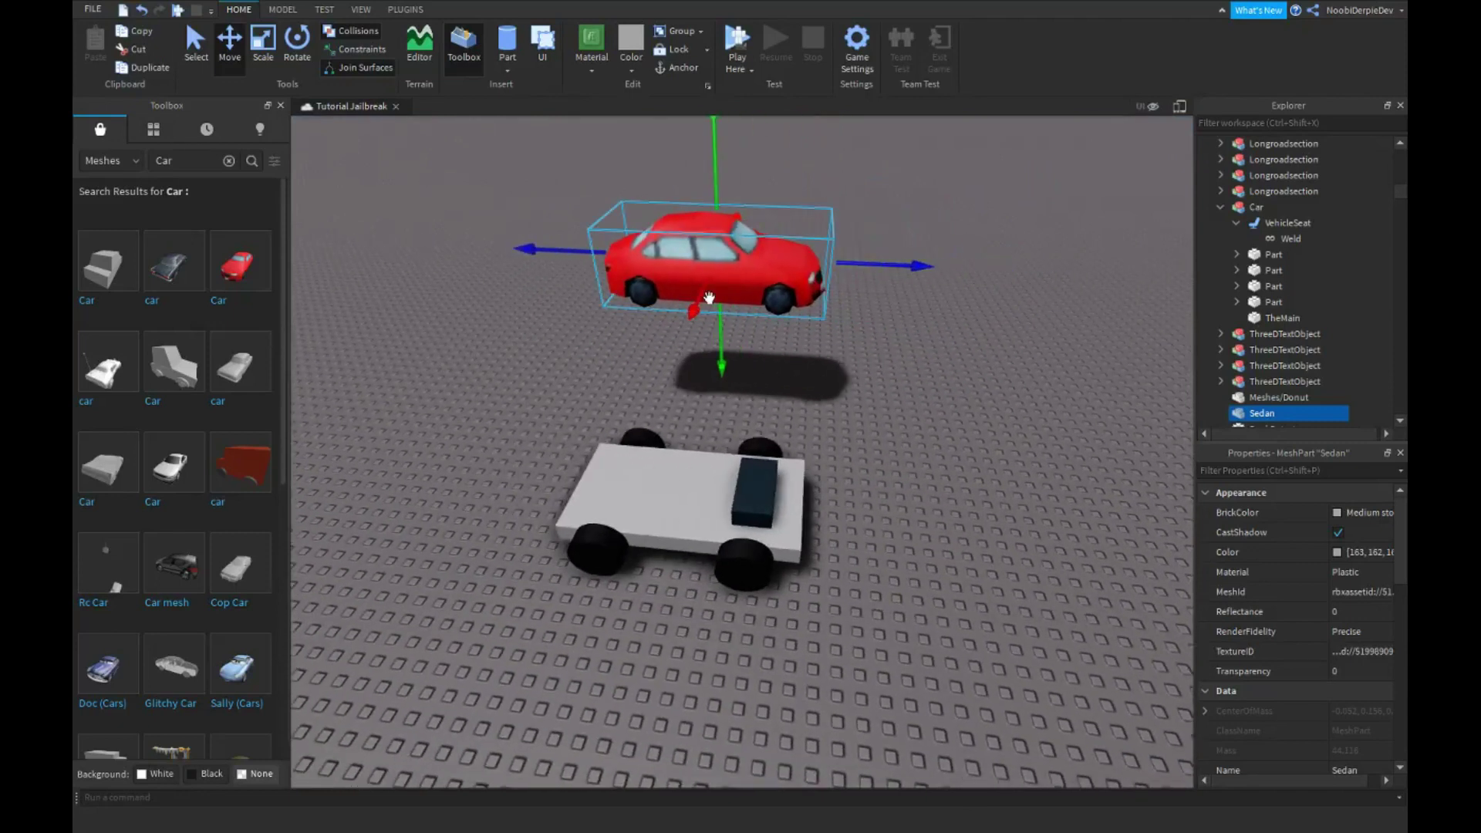
drag(705, 300, 668, 571)
drag(869, 405, 905, 411)
key(a)
right_drag(888, 417, 886, 421)
drag(835, 512, 833, 529)
key(a)
right_drag(963, 362, 960, 361)
drag(930, 365, 873, 368)
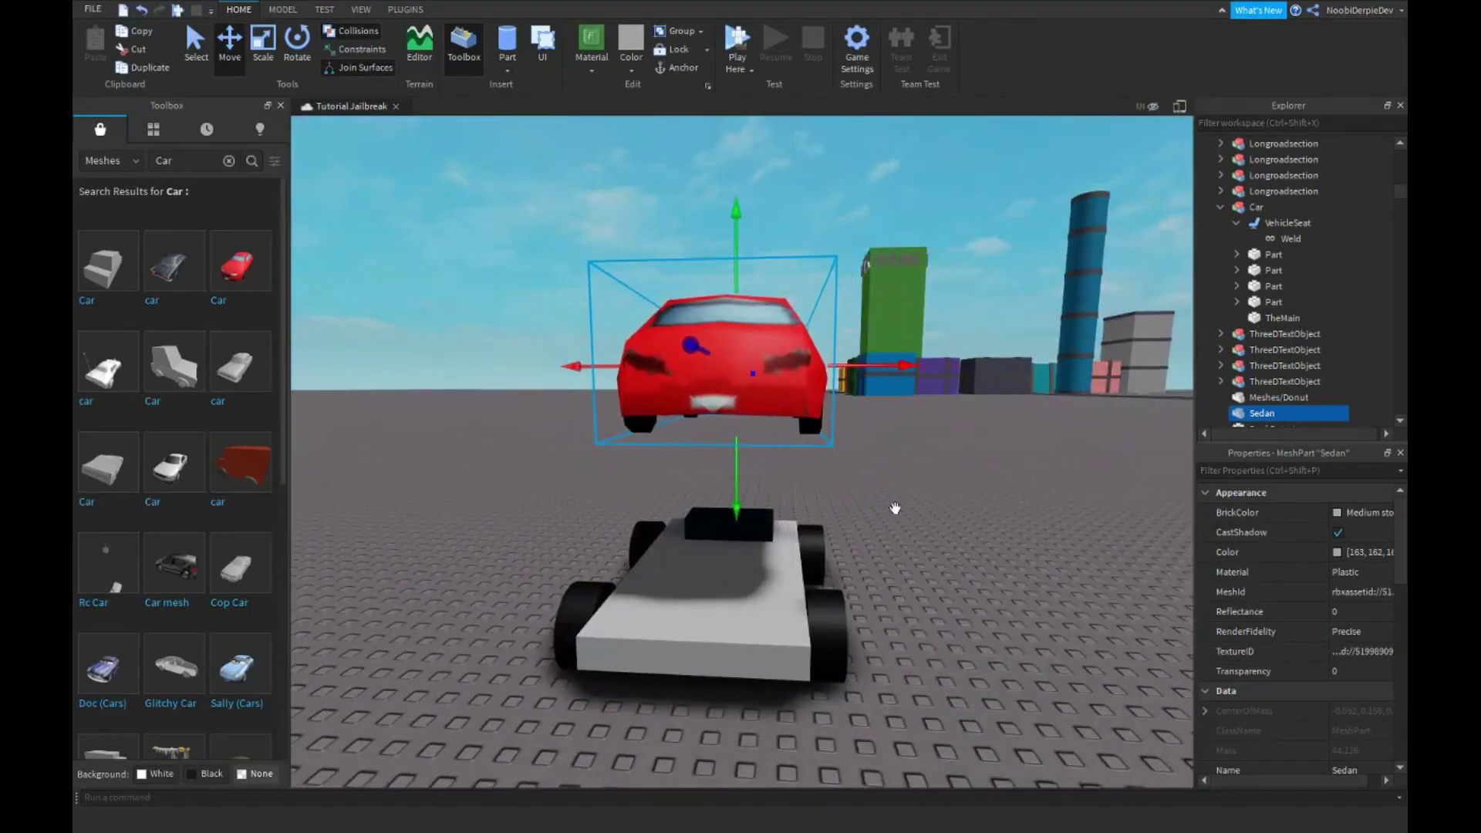
Step: Turn off the Sedan's CanCollide and the Collisions editing option, and lower the mesh over the car base
scroll(1347, 668, down, 4)
click(1337, 711)
drag(750, 506, 754, 631)
click(330, 35)
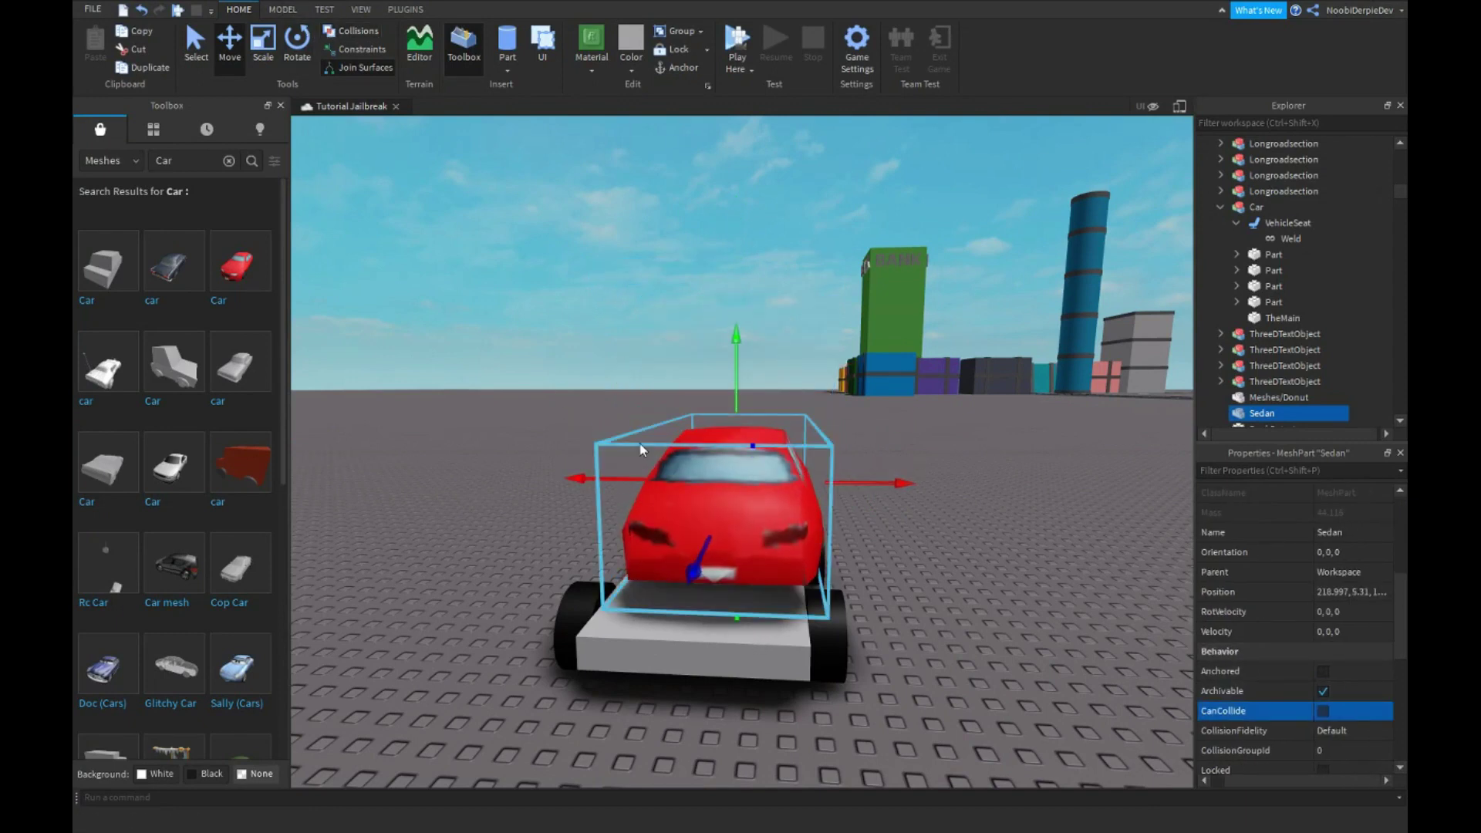
drag(730, 384, 721, 429)
Step: Nudge the Sedan mesh into place over the wheels and parent it to the VehicleSeat in the Car model
key(d)
right_drag(721, 428, 743, 419)
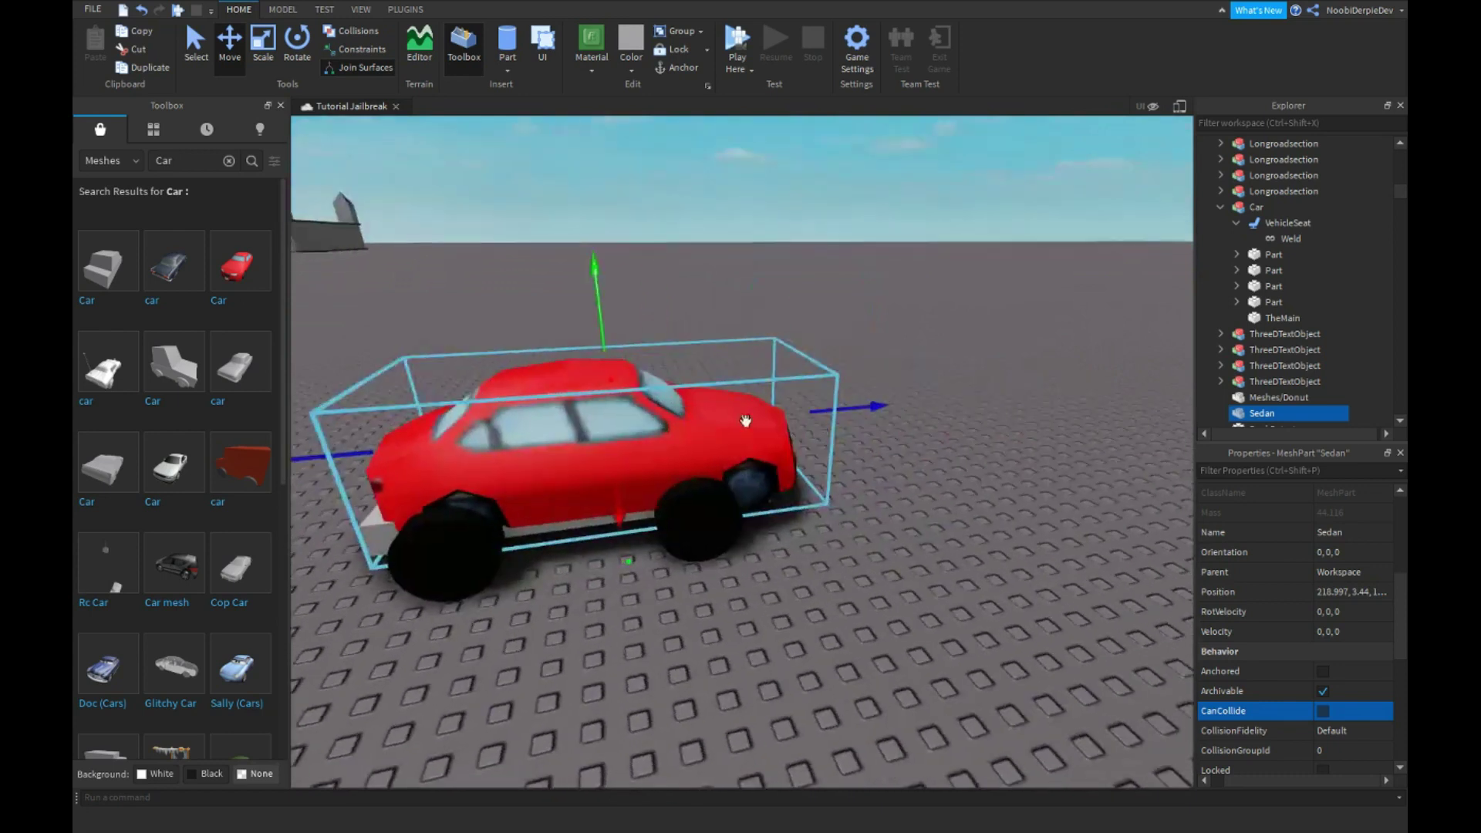
drag(831, 408, 807, 413)
right_drag(807, 413, 1192, 390)
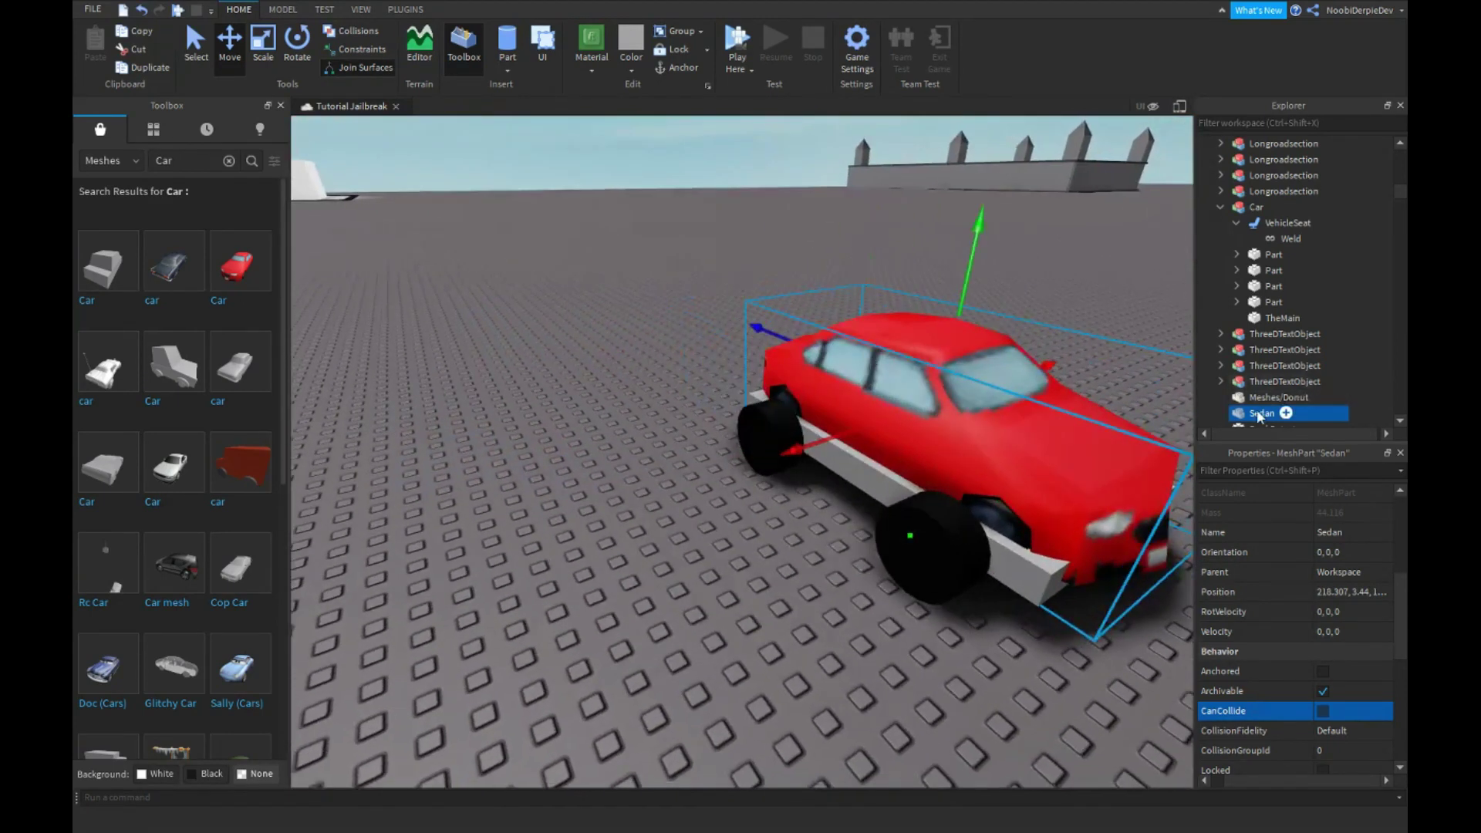
click(1021, 256)
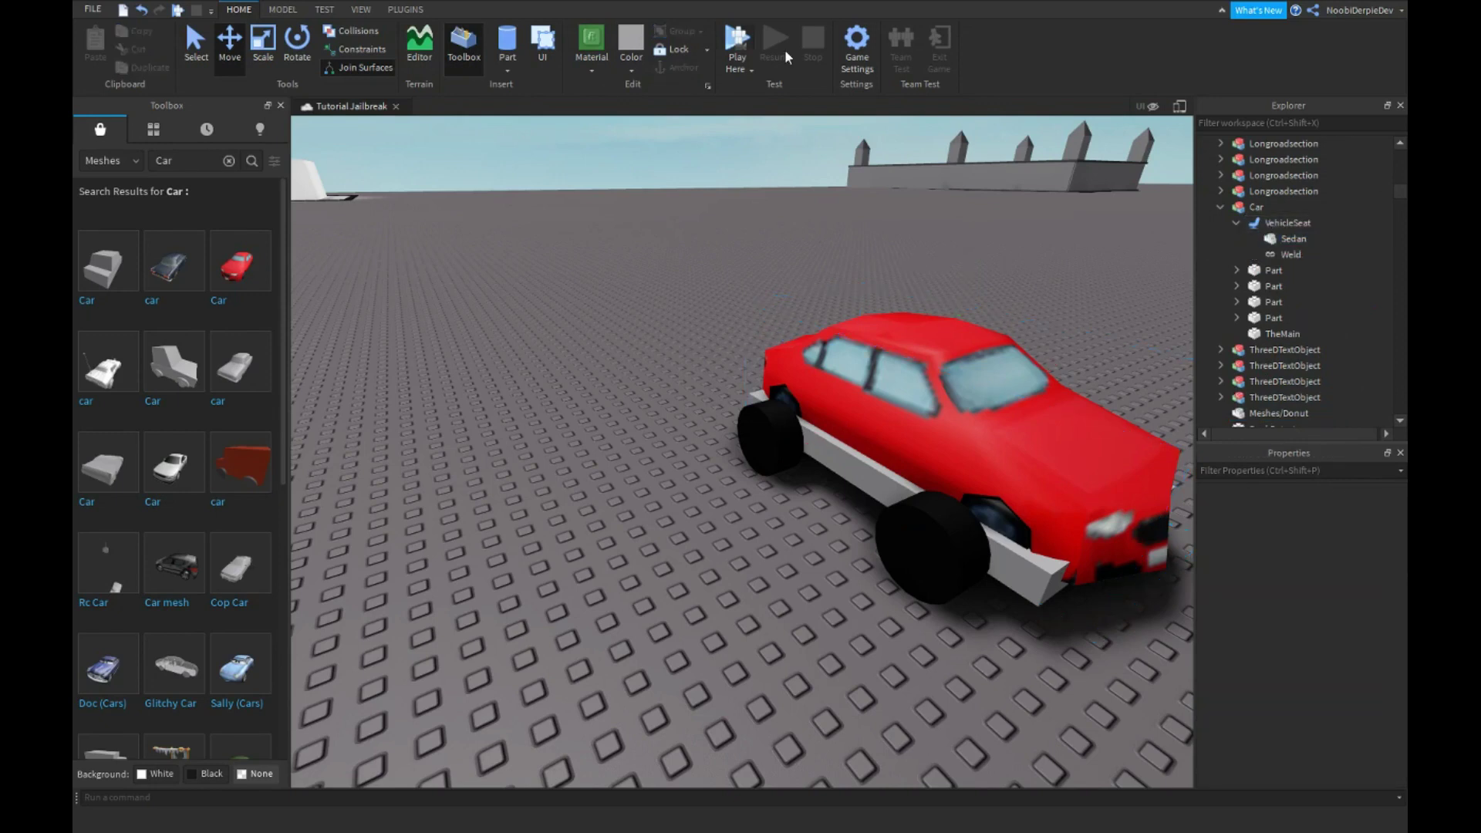
Step: Start a new playtest, walk the character to the car, and jump onto its base to reach the VehicleSeat
click(739, 40)
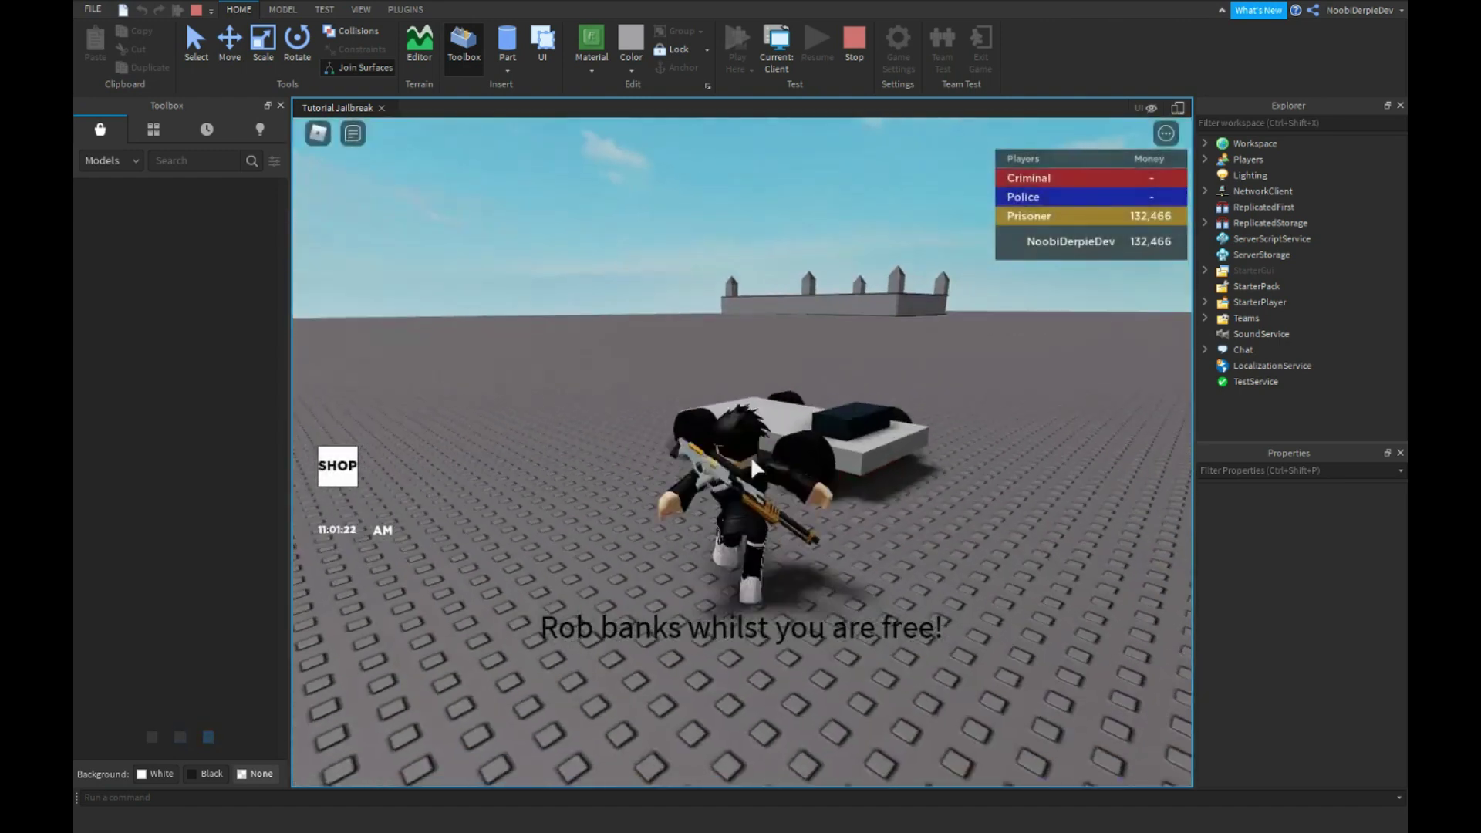
key(w)
right_drag(751, 458, 751, 458)
key(space)
key(w)
scroll(751, 458, down, 4)
Step: Seat the character in the car, test-drive it at speed across the baseplate, and end the playtest
key(w)
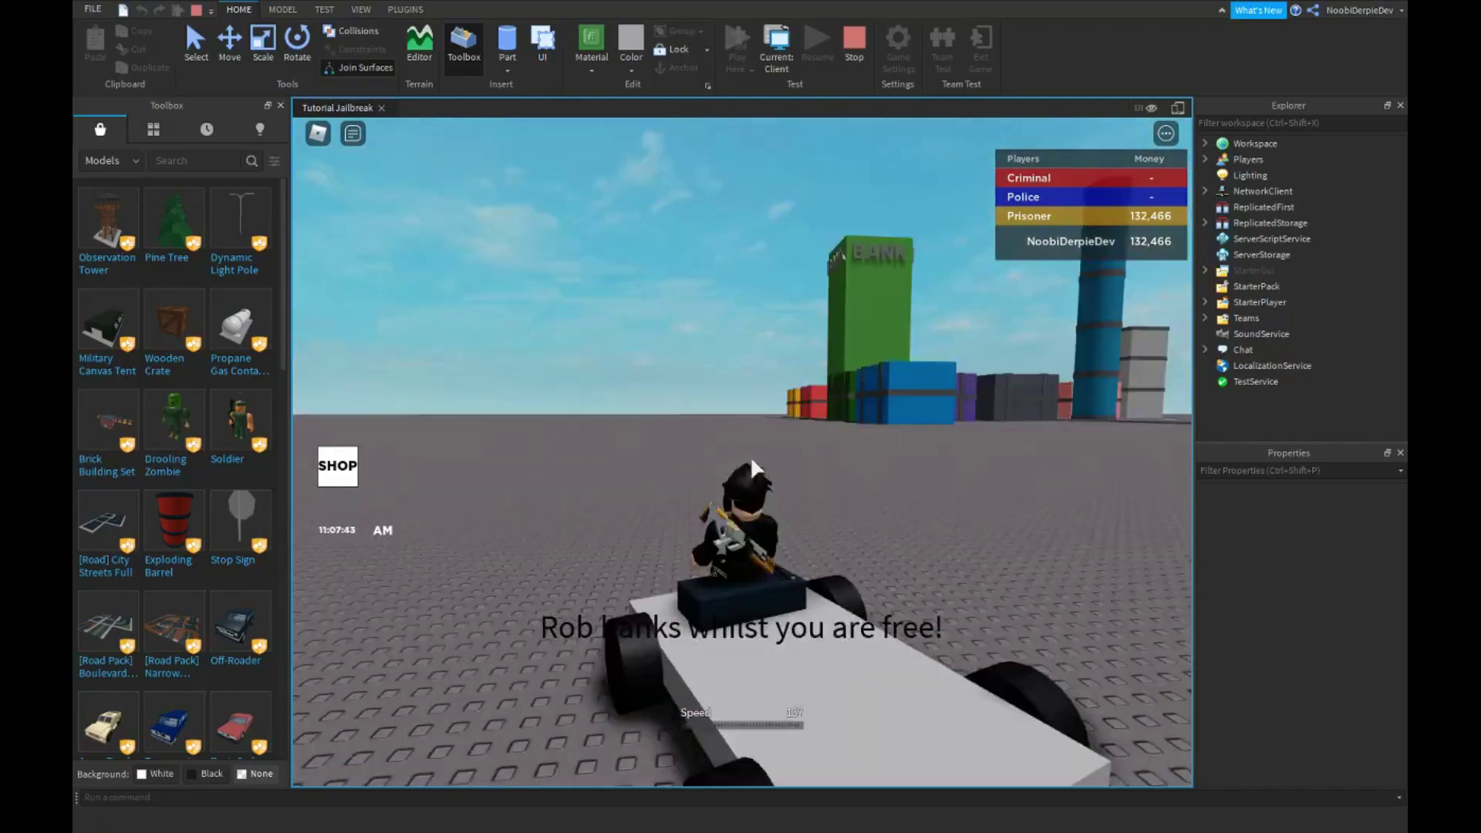
key(w)
key(a)
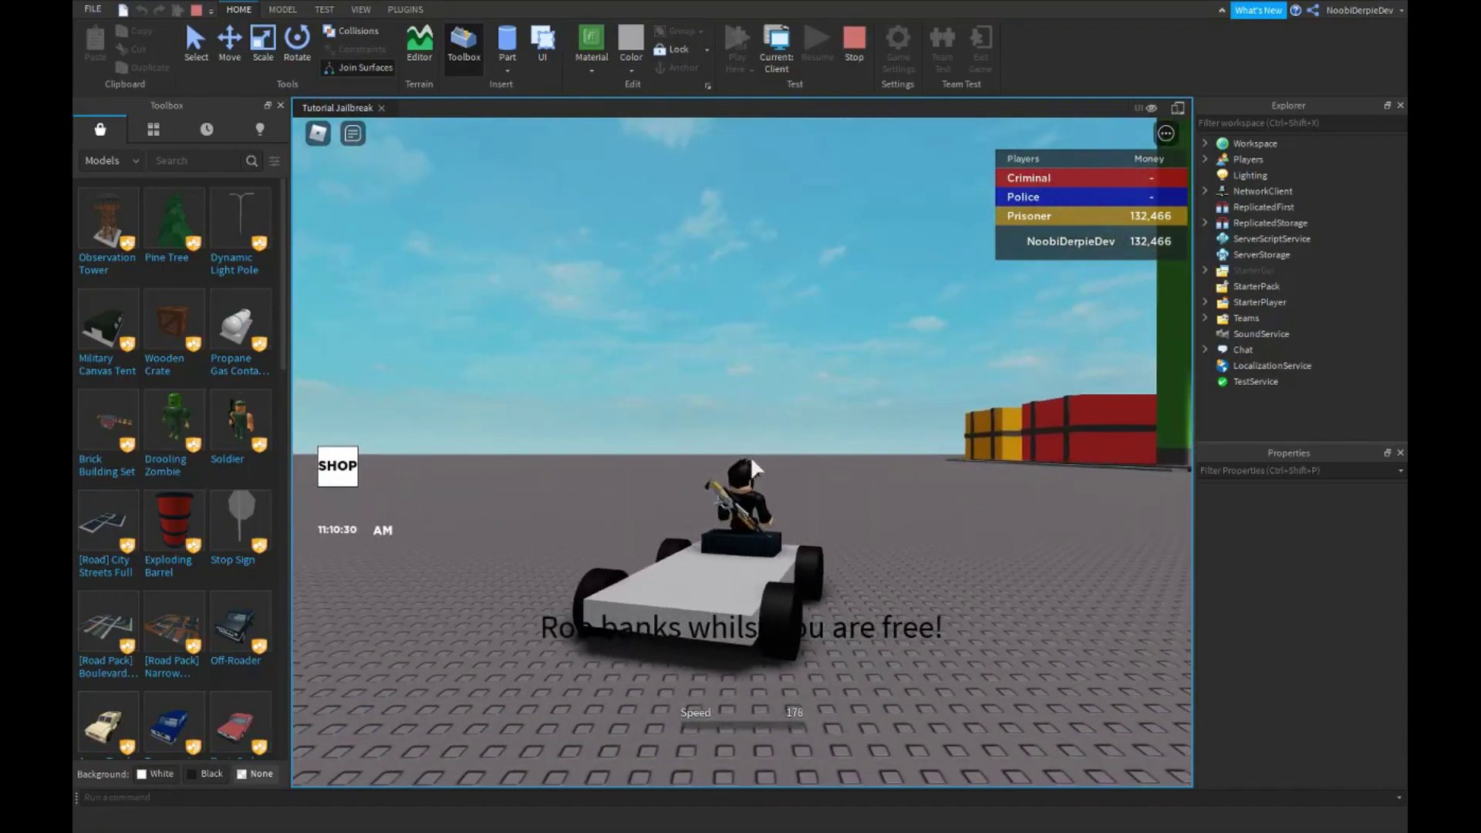
scroll(751, 458, down, 5)
right_drag(751, 458, 751, 458)
key(w)
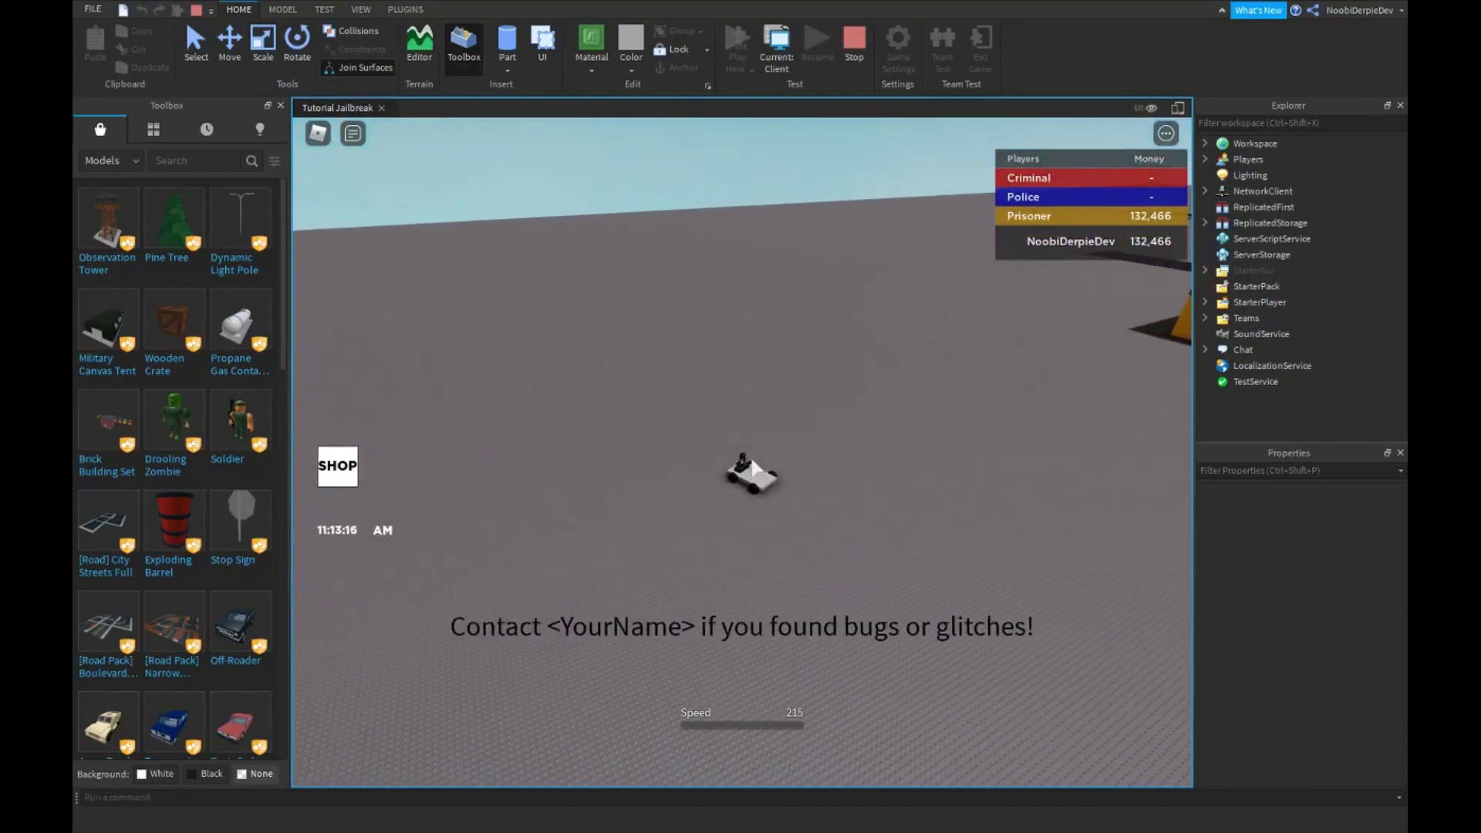
key(w)
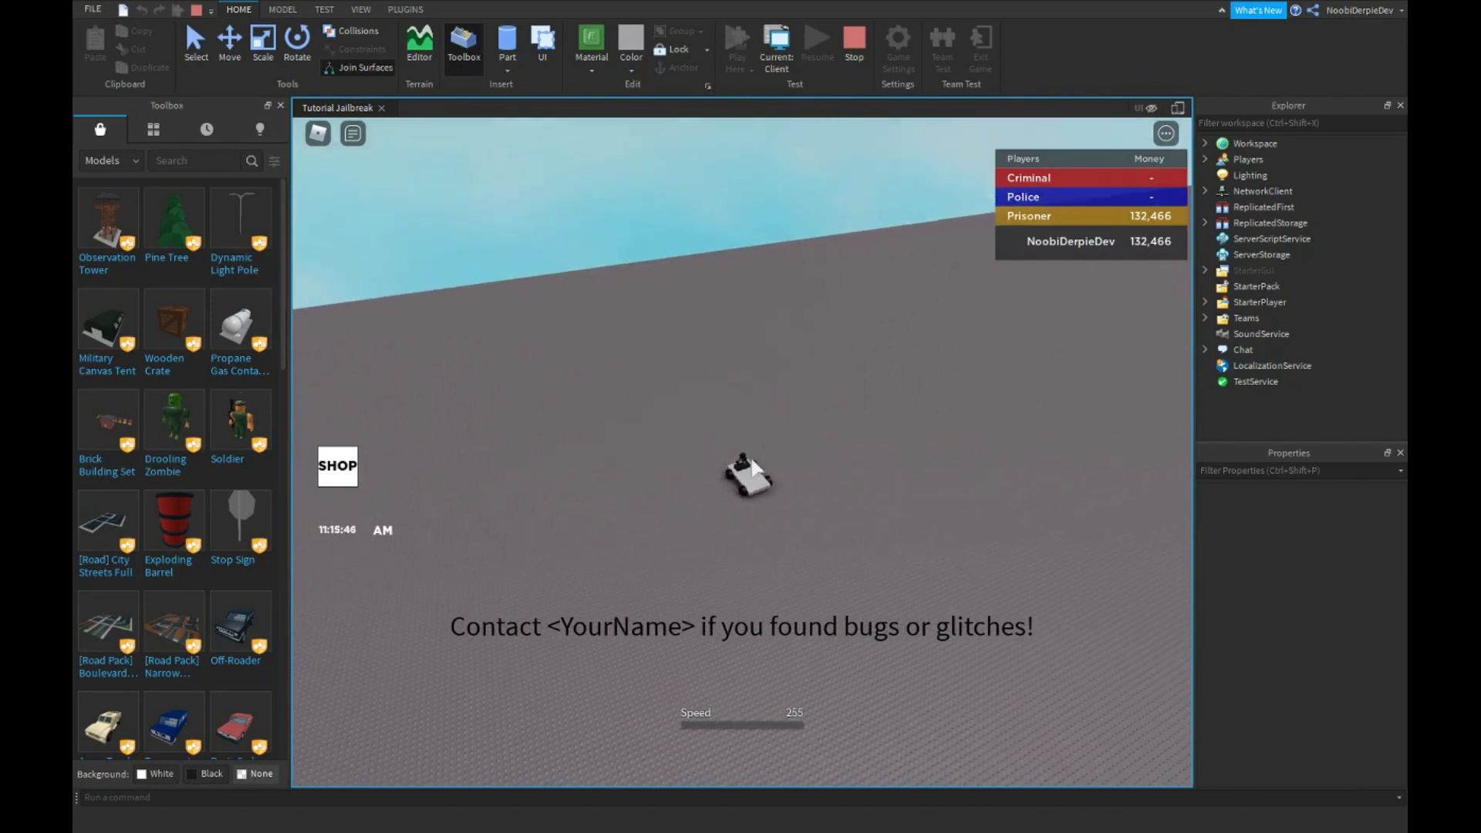
key(w)
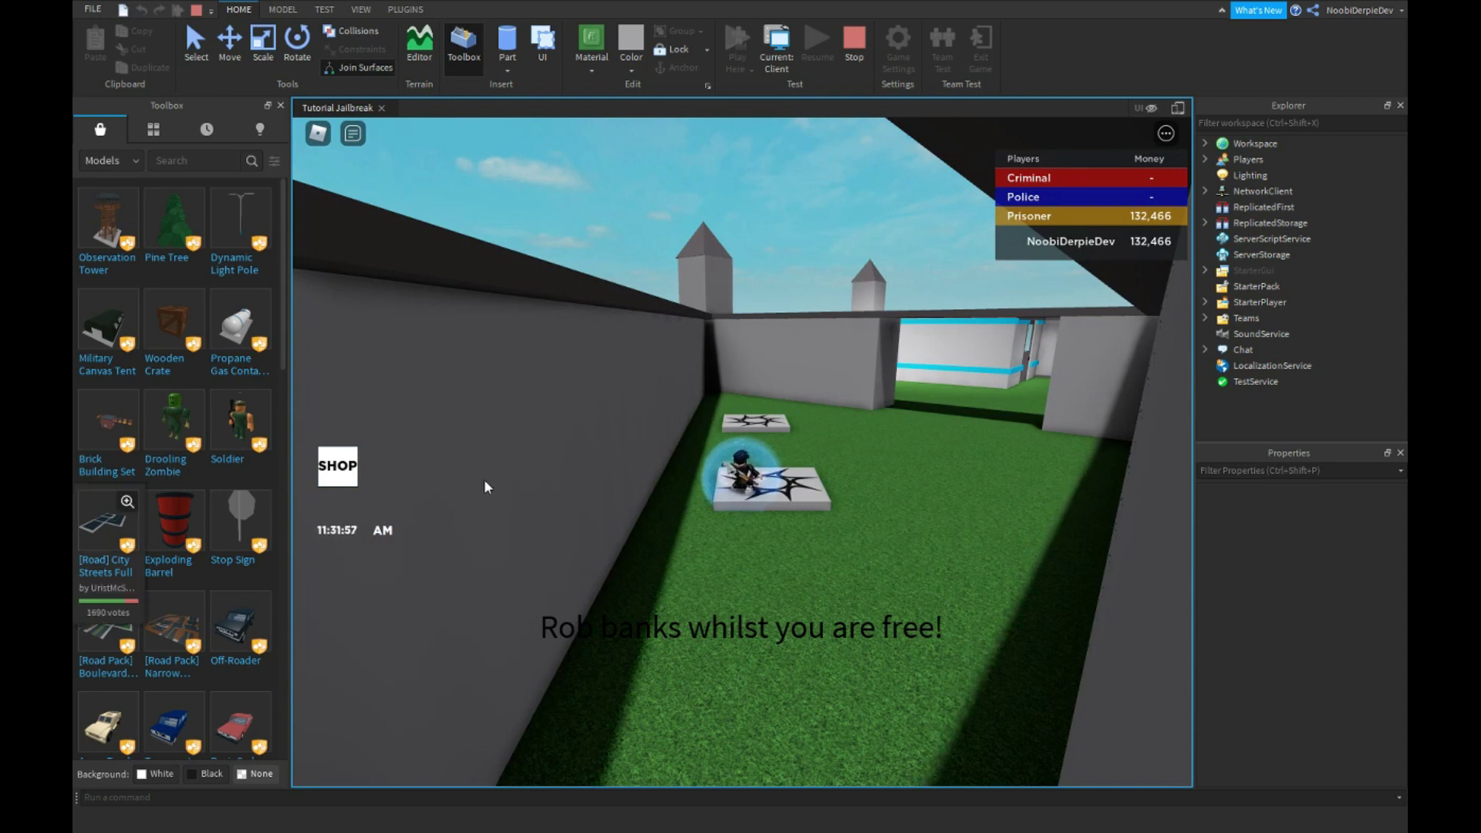
right_drag(771, 404, 773, 406)
key(w)
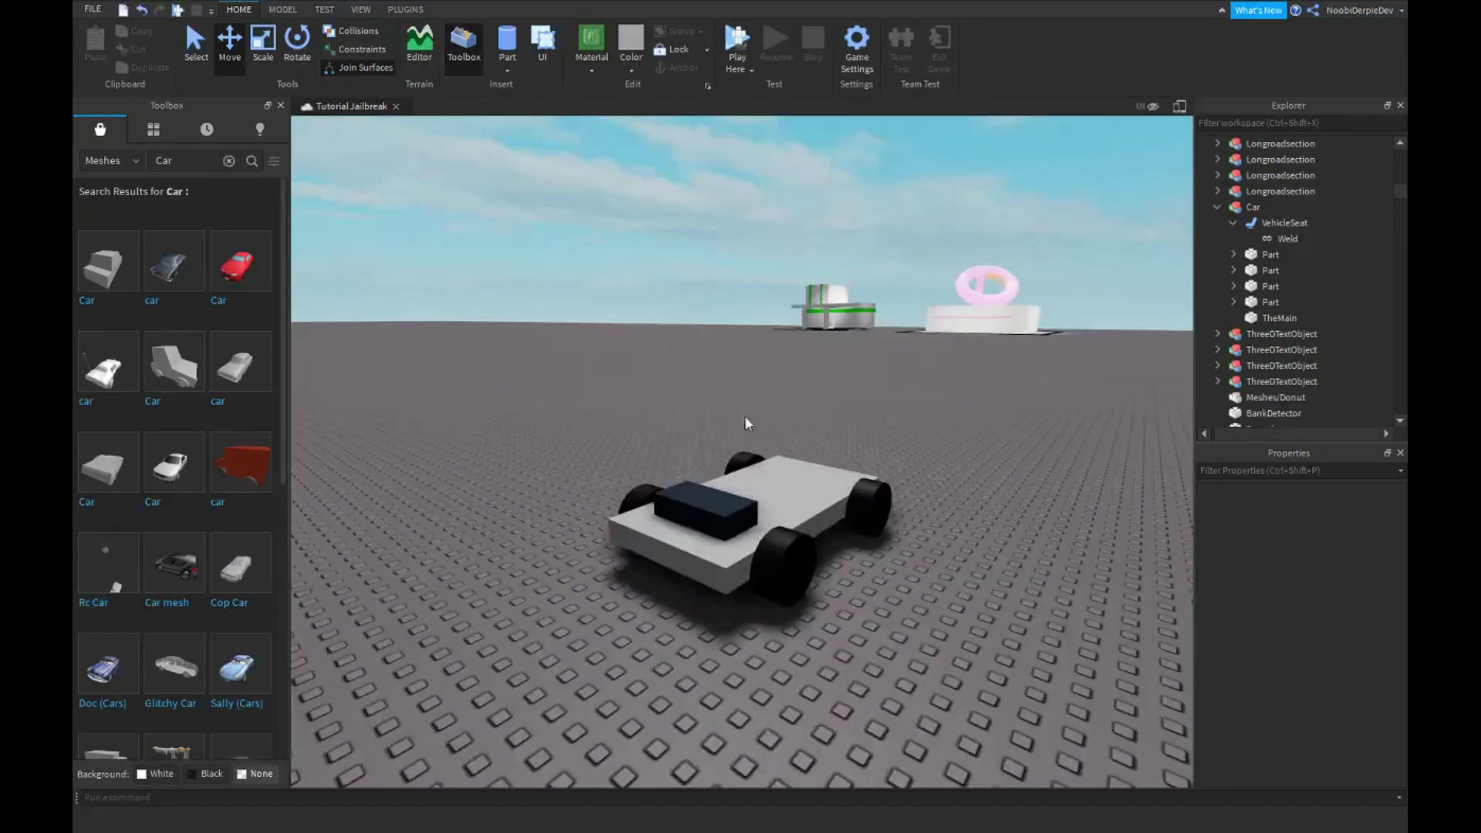
Step: Examine the VehicleSeat's Control, Part and Surface Inputs properties in the Car model
right_drag(743, 415, 785, 378)
scroll(793, 386, up, 5)
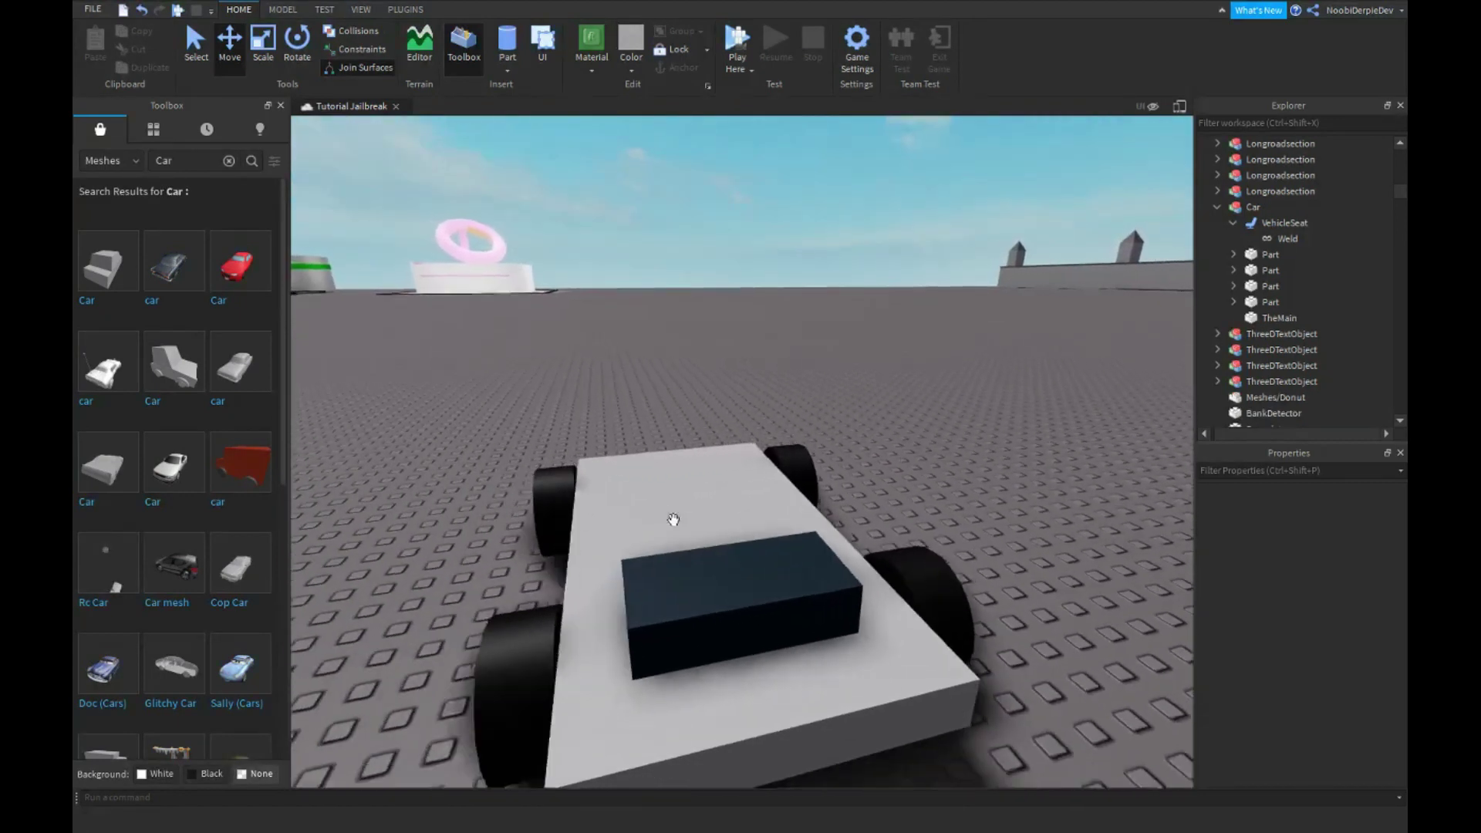
key(d)
key(a)
key(w)
right_drag(823, 576, 824, 578)
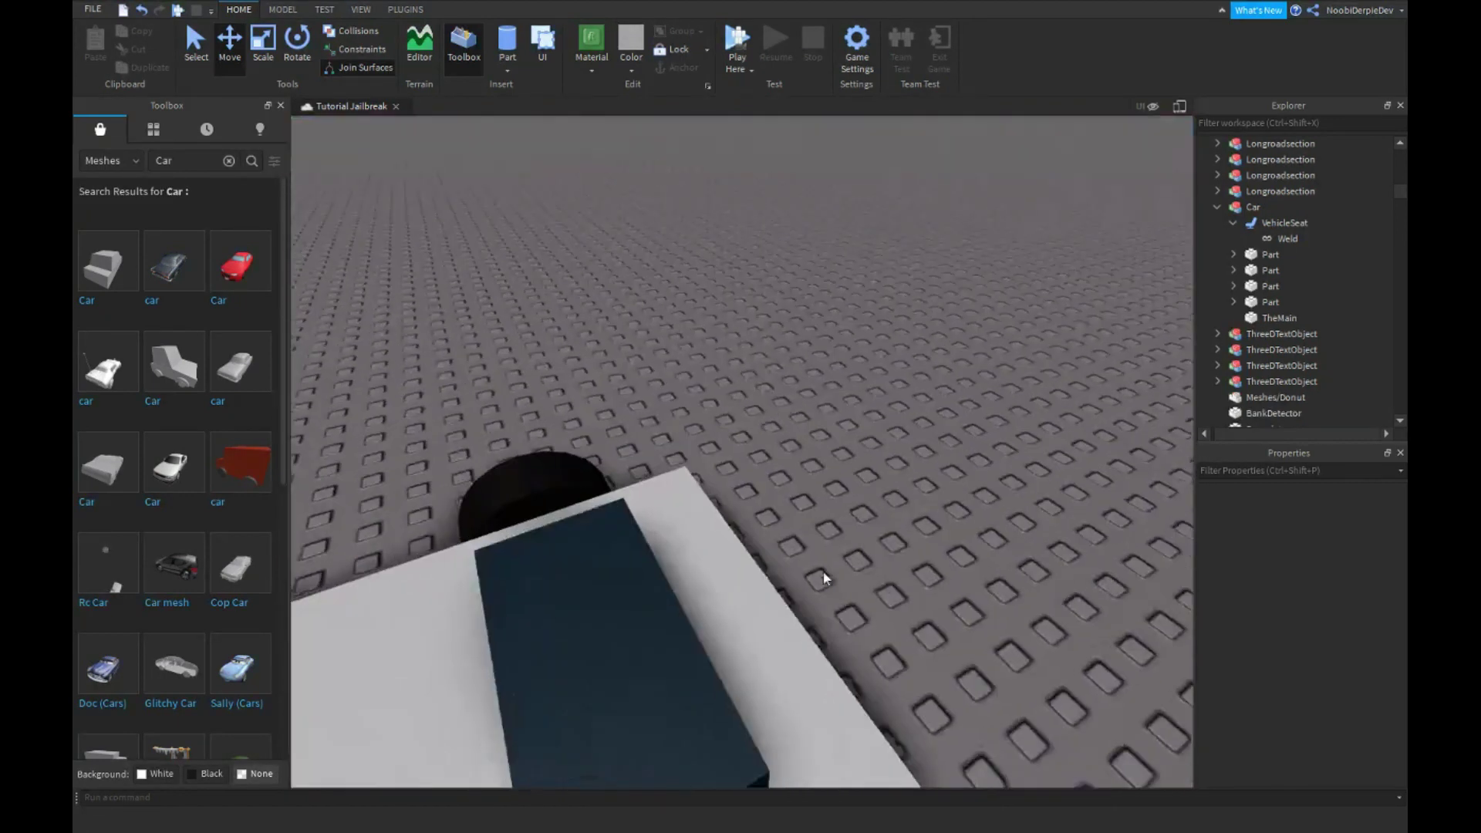
key(s)
click(806, 575)
click(1237, 222)
click(1286, 223)
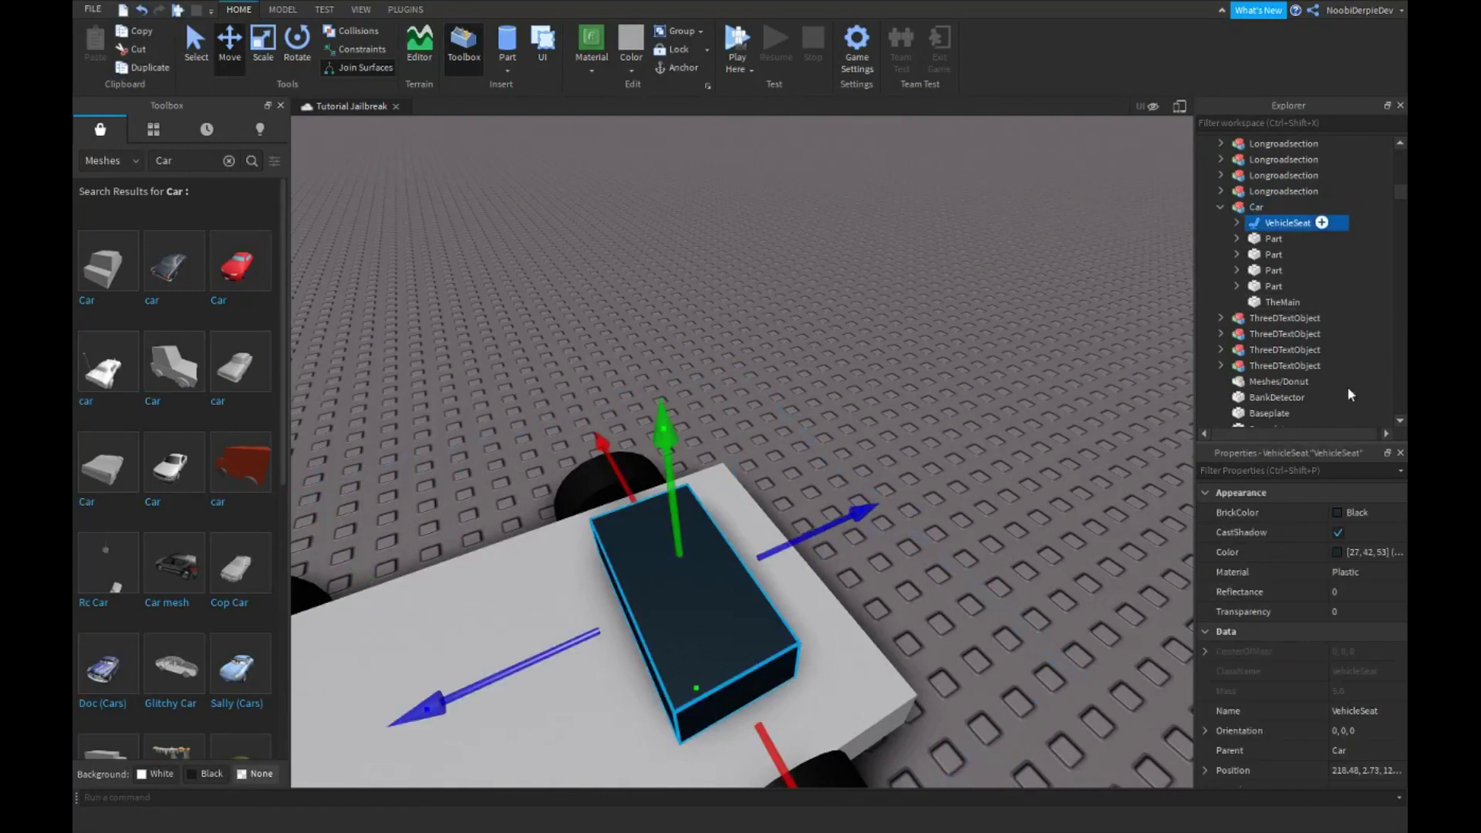
scroll(1372, 532, down, 8)
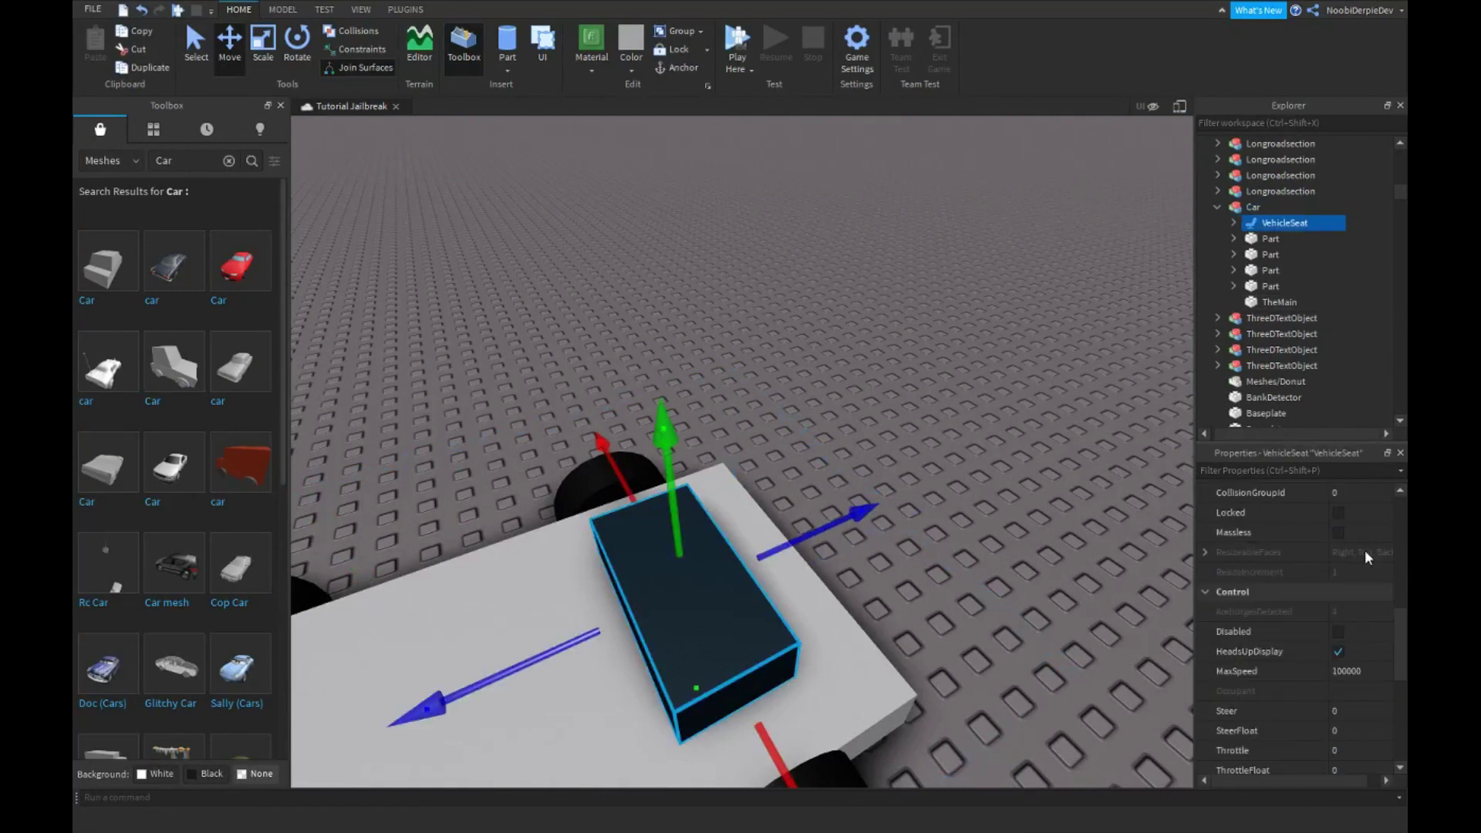
scroll(1364, 555, down, 2)
scroll(1361, 552, down, 2)
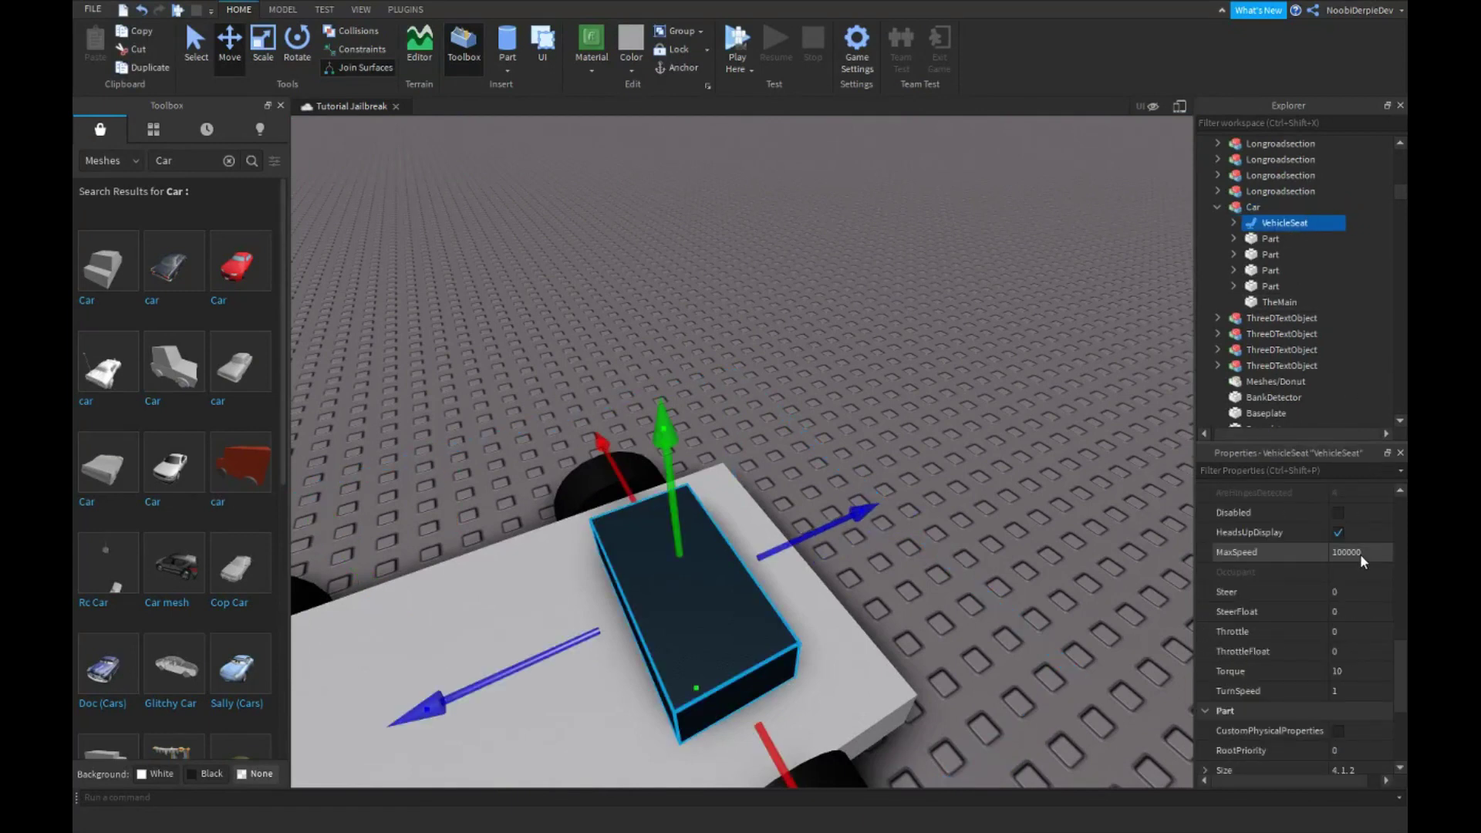
scroll(1358, 554, down, 1)
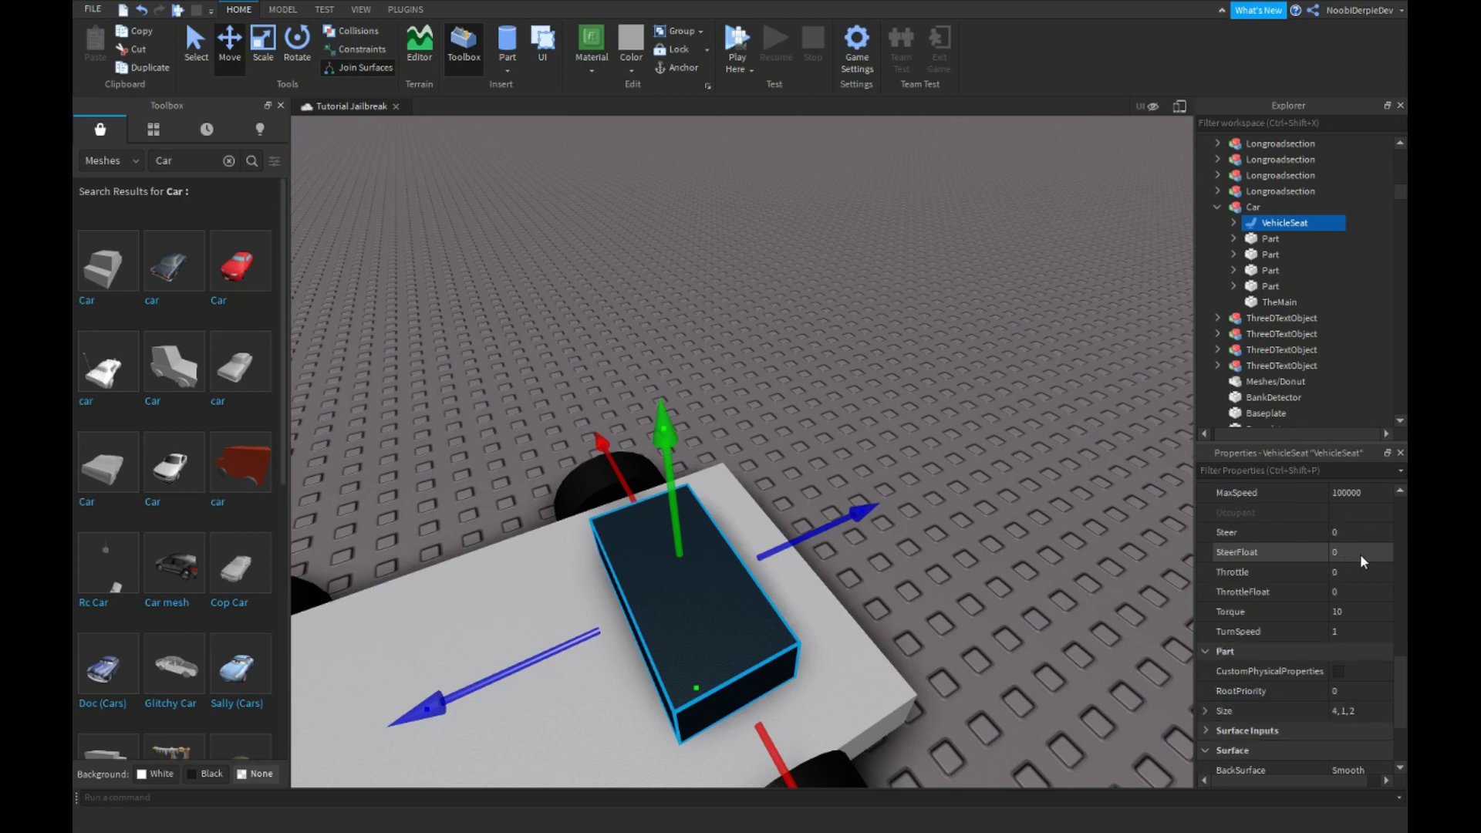
scroll(1359, 553, down, 2)
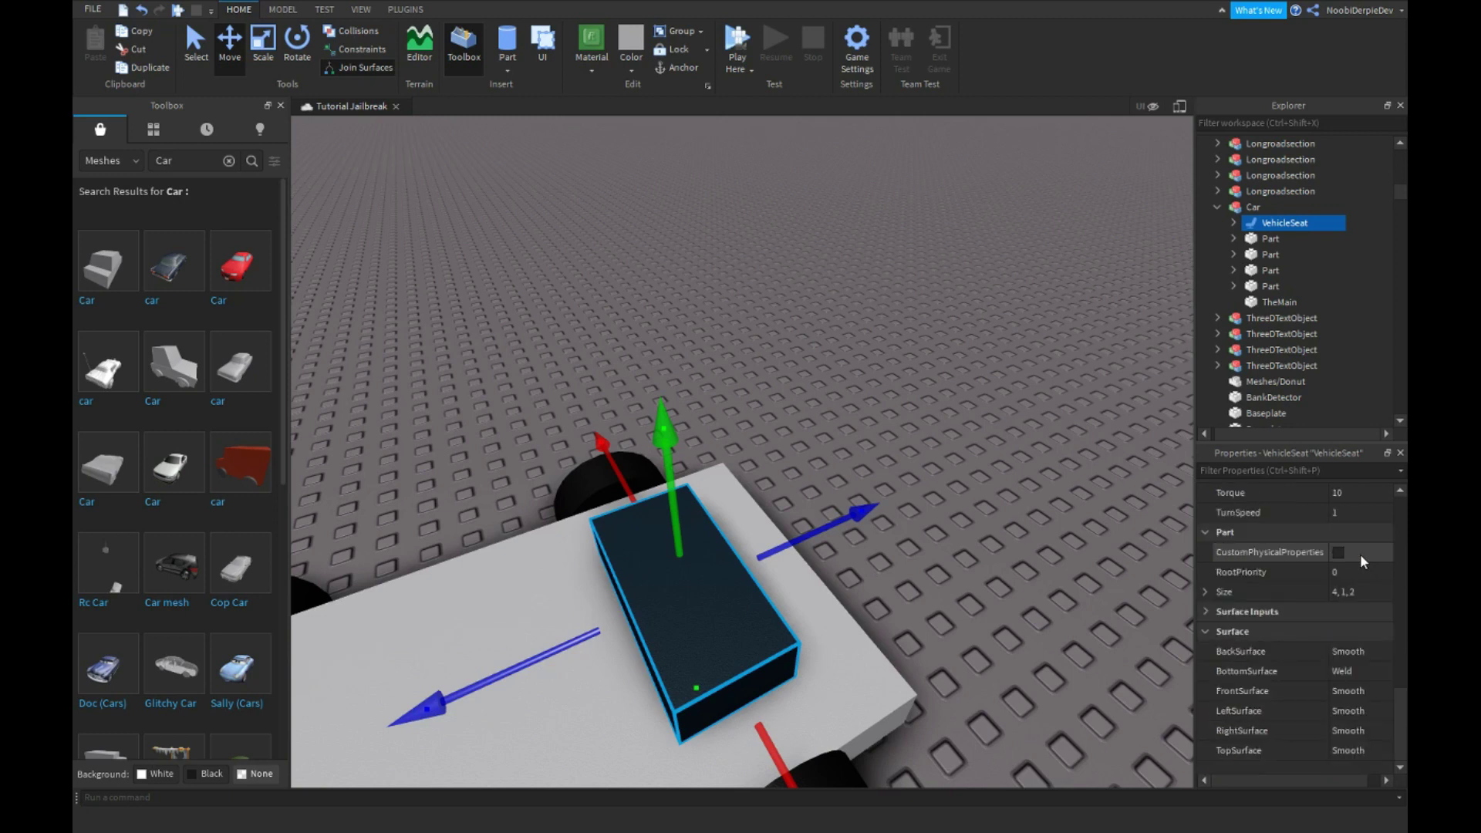
click(1211, 610)
scroll(1233, 615, down, 2)
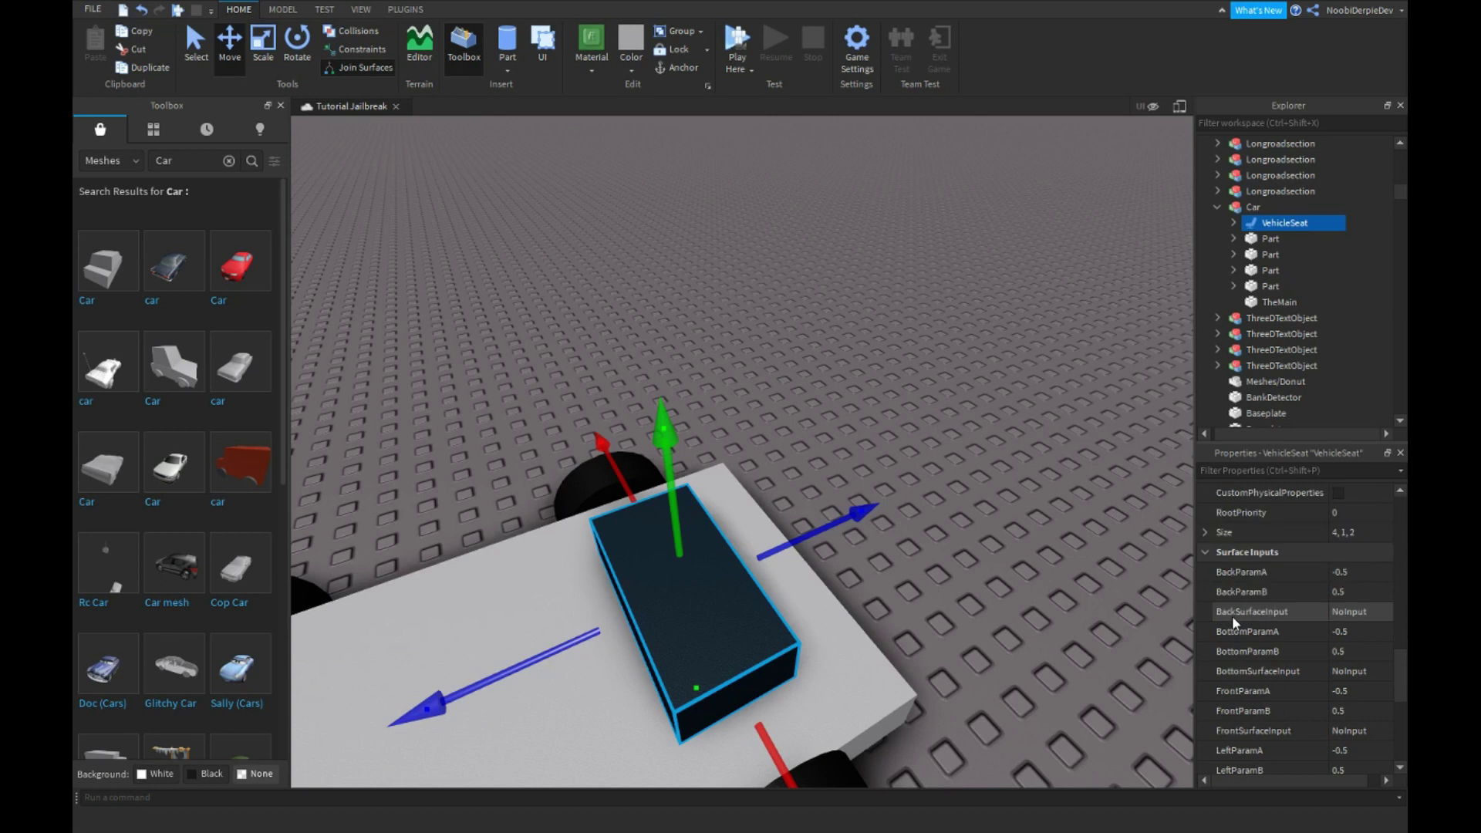
Step: Turn off the HeadsUpDisplay option of the VehicleSeat
scroll(1243, 631, up, 5)
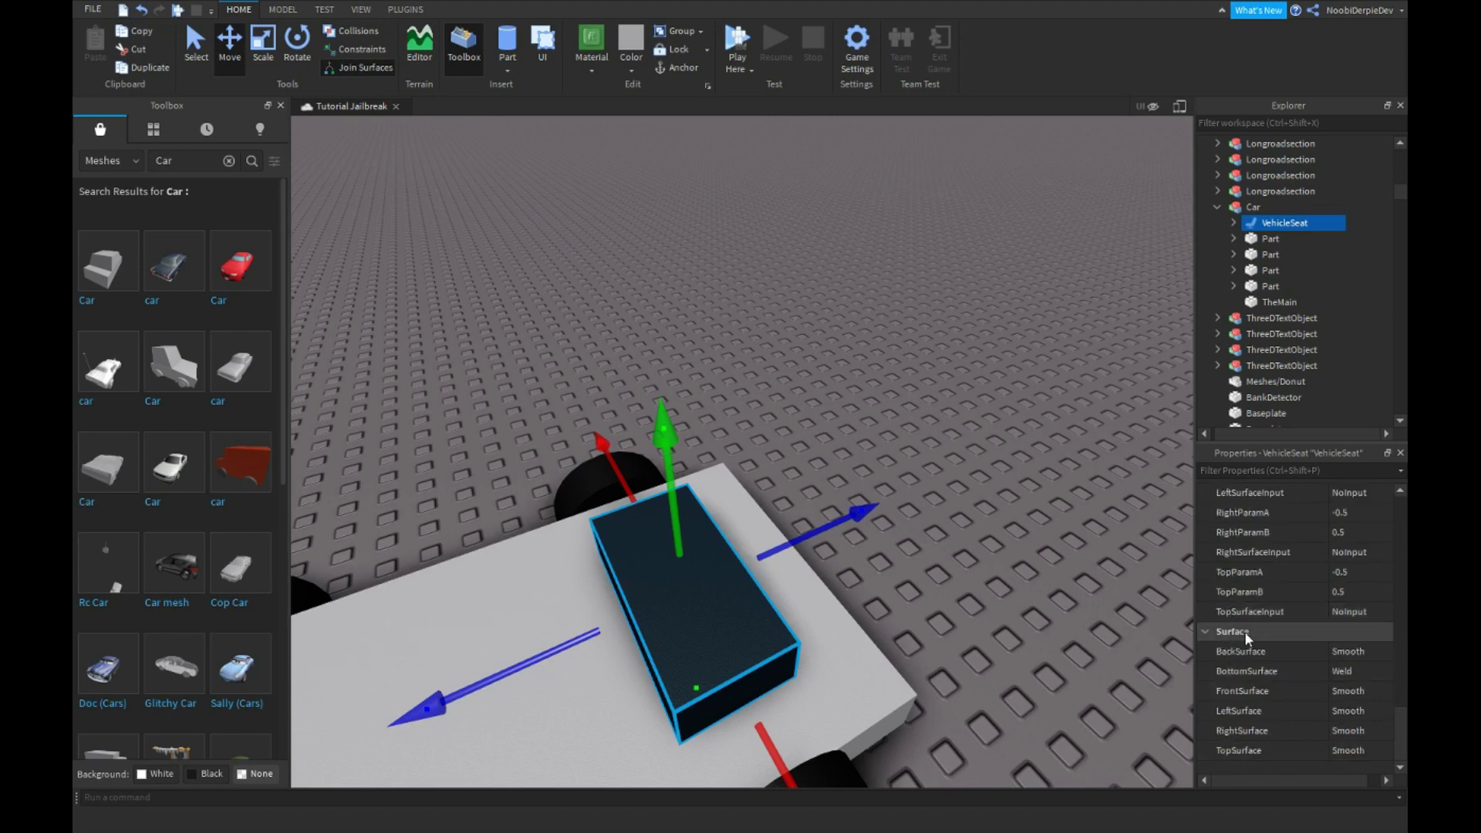
scroll(1222, 416, up, 4)
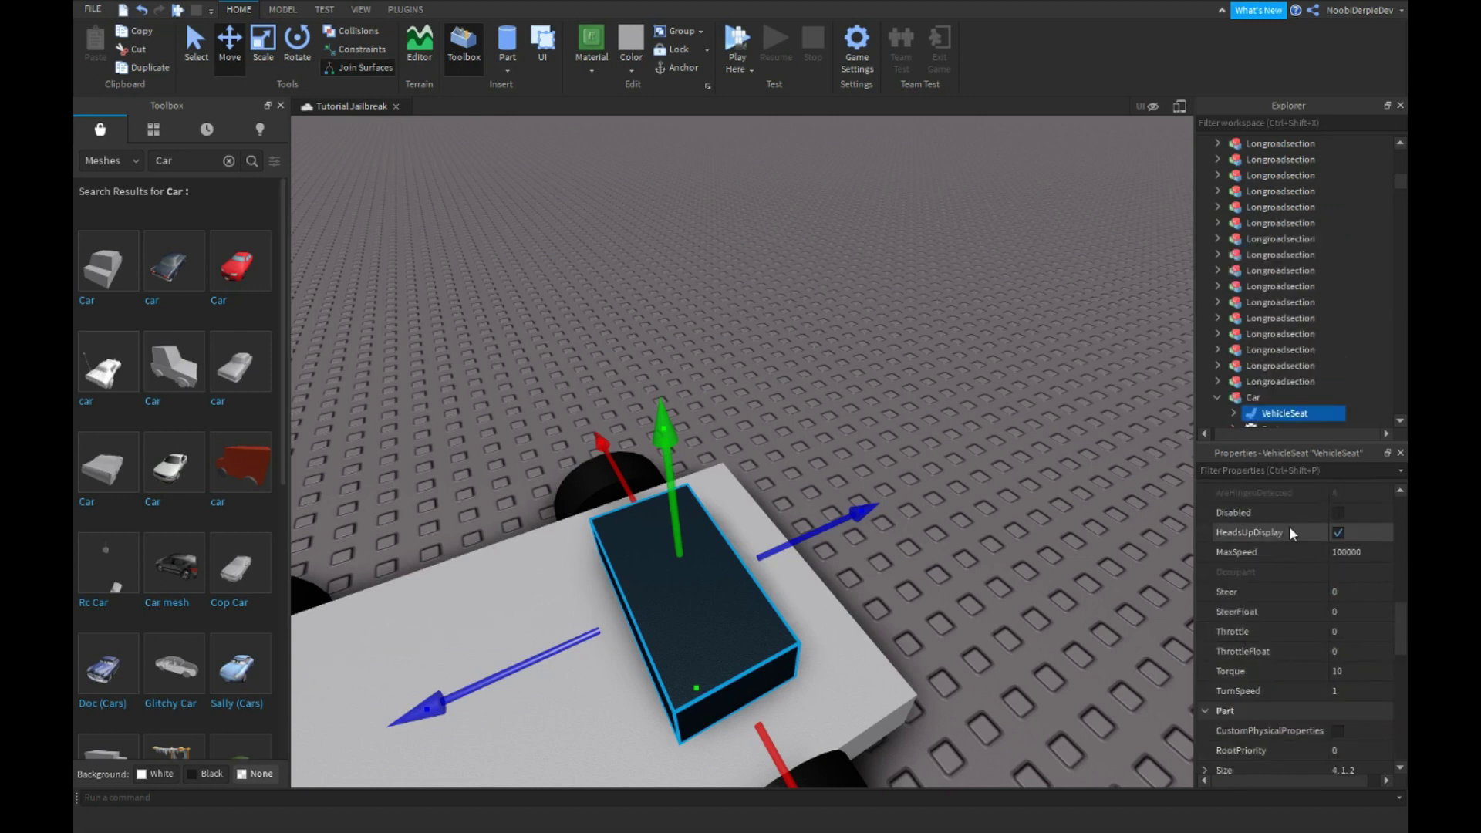
scroll(1292, 540, up, 1)
click(1338, 592)
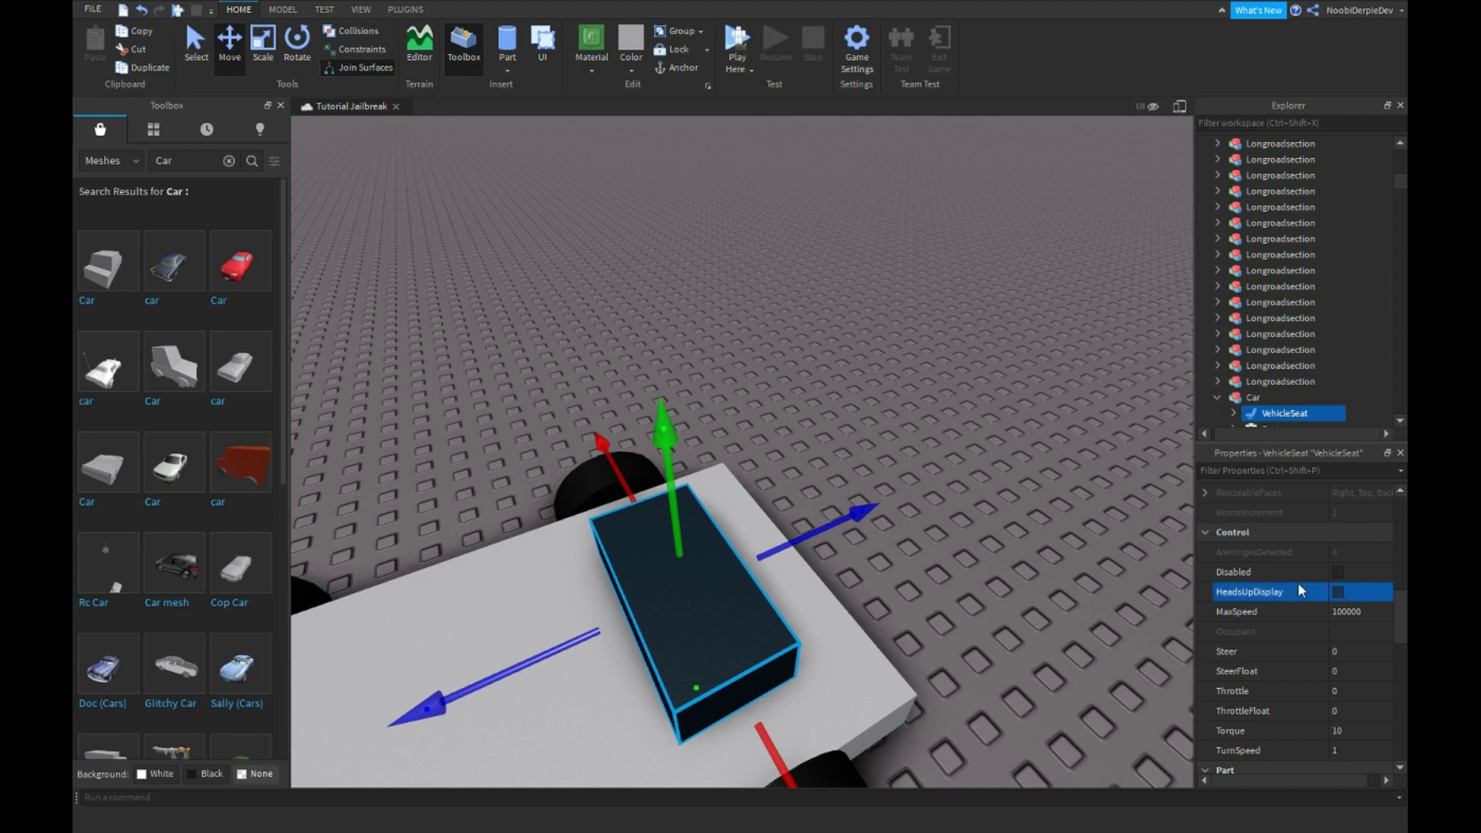
Step: Start a new playtest and get the character onto the car's VehicleSeat
click(727, 45)
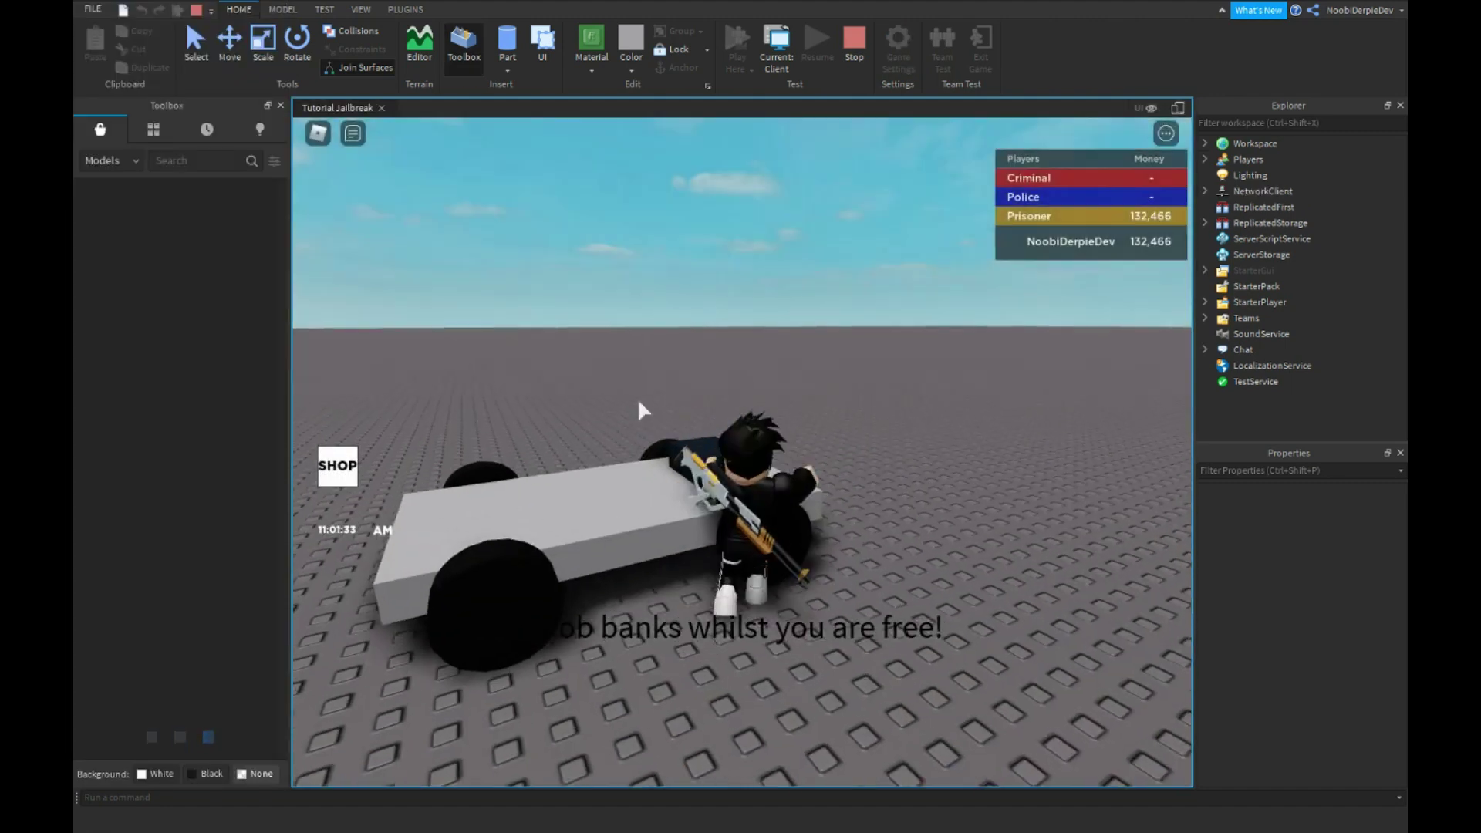
key(w)
key(space)
right_drag(695, 438, 695, 438)
scroll(694, 438, down, 3)
Step: Test-drive the car, steering it both ways, and end the playtest
key(w)
key(d)
right_drag(778, 610, 725, 561)
key(d)
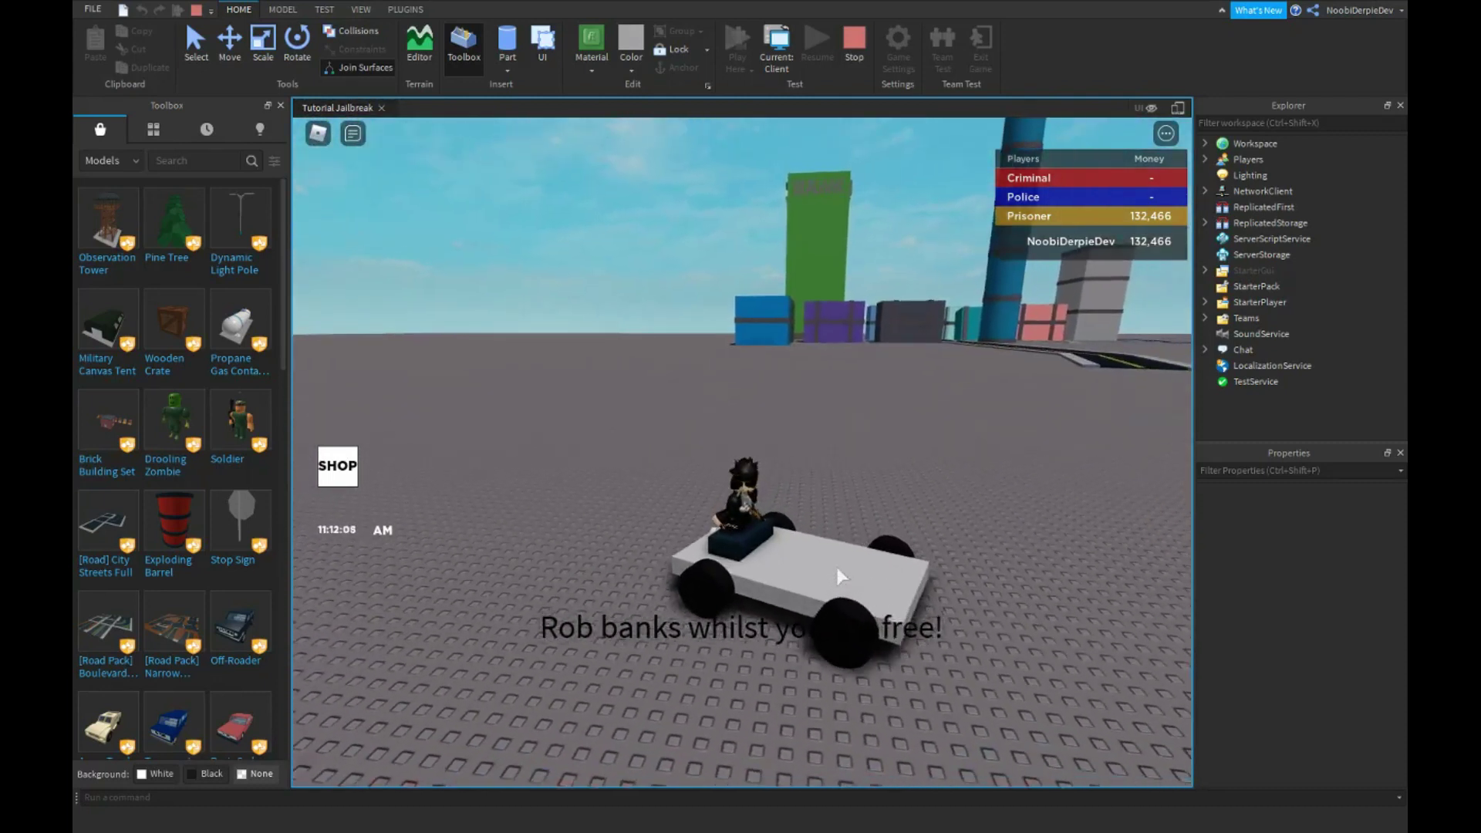
key(d)
key(a)
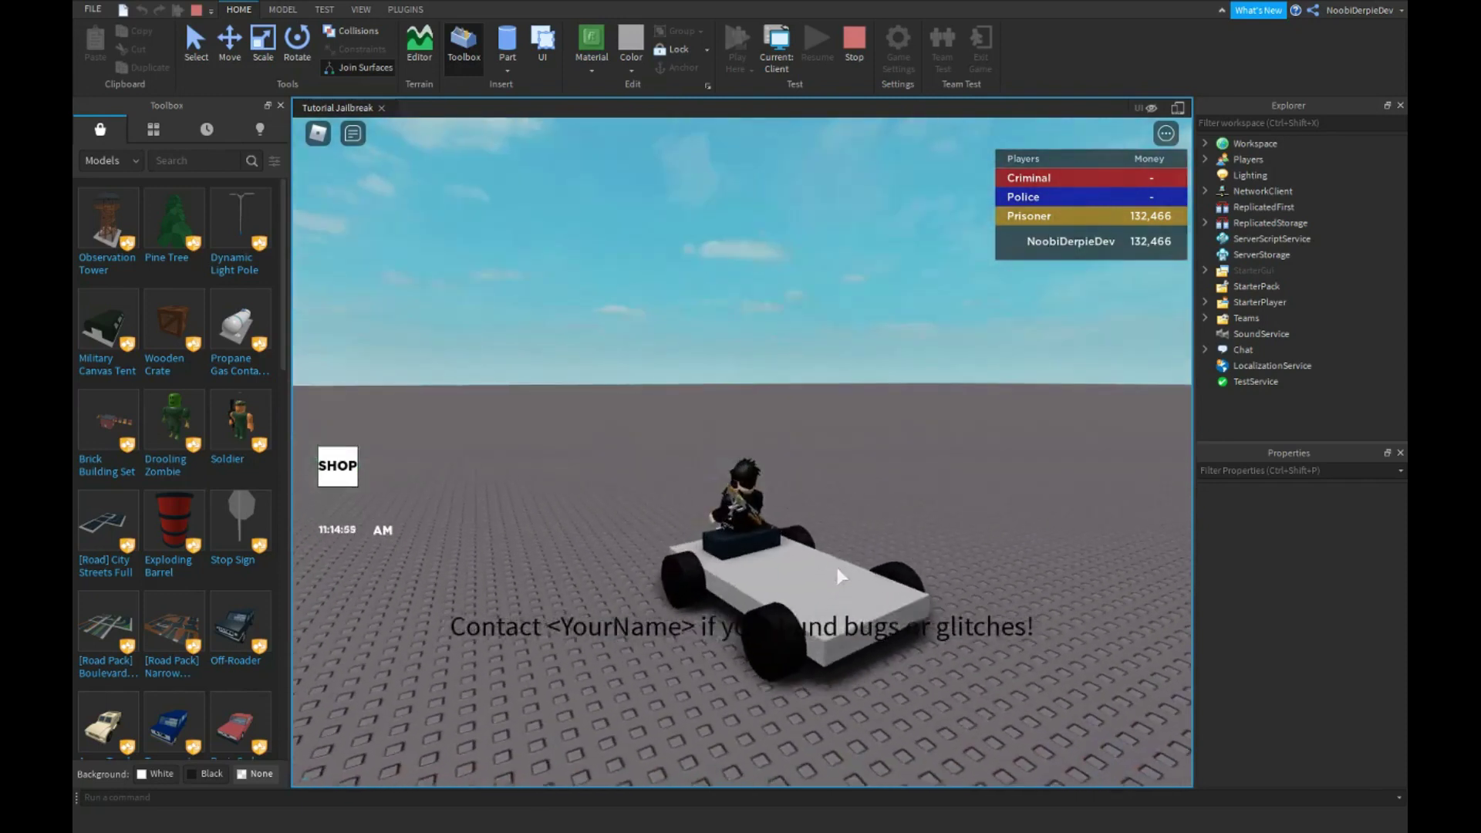
key(d)
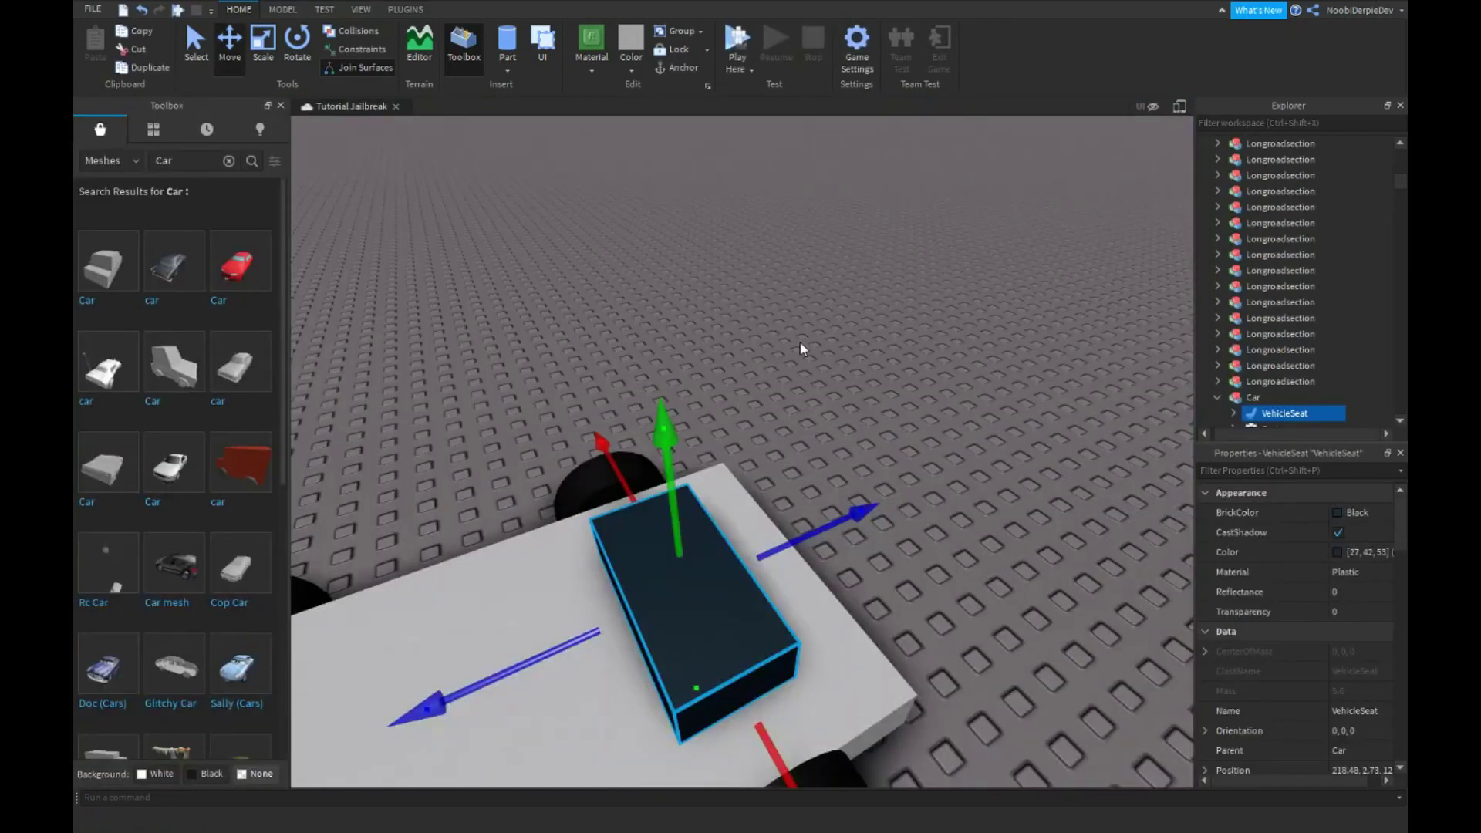
Step: Insert a Seat object into the Car model and focus the view on it
click(1253, 398)
click(1273, 397)
text(st)
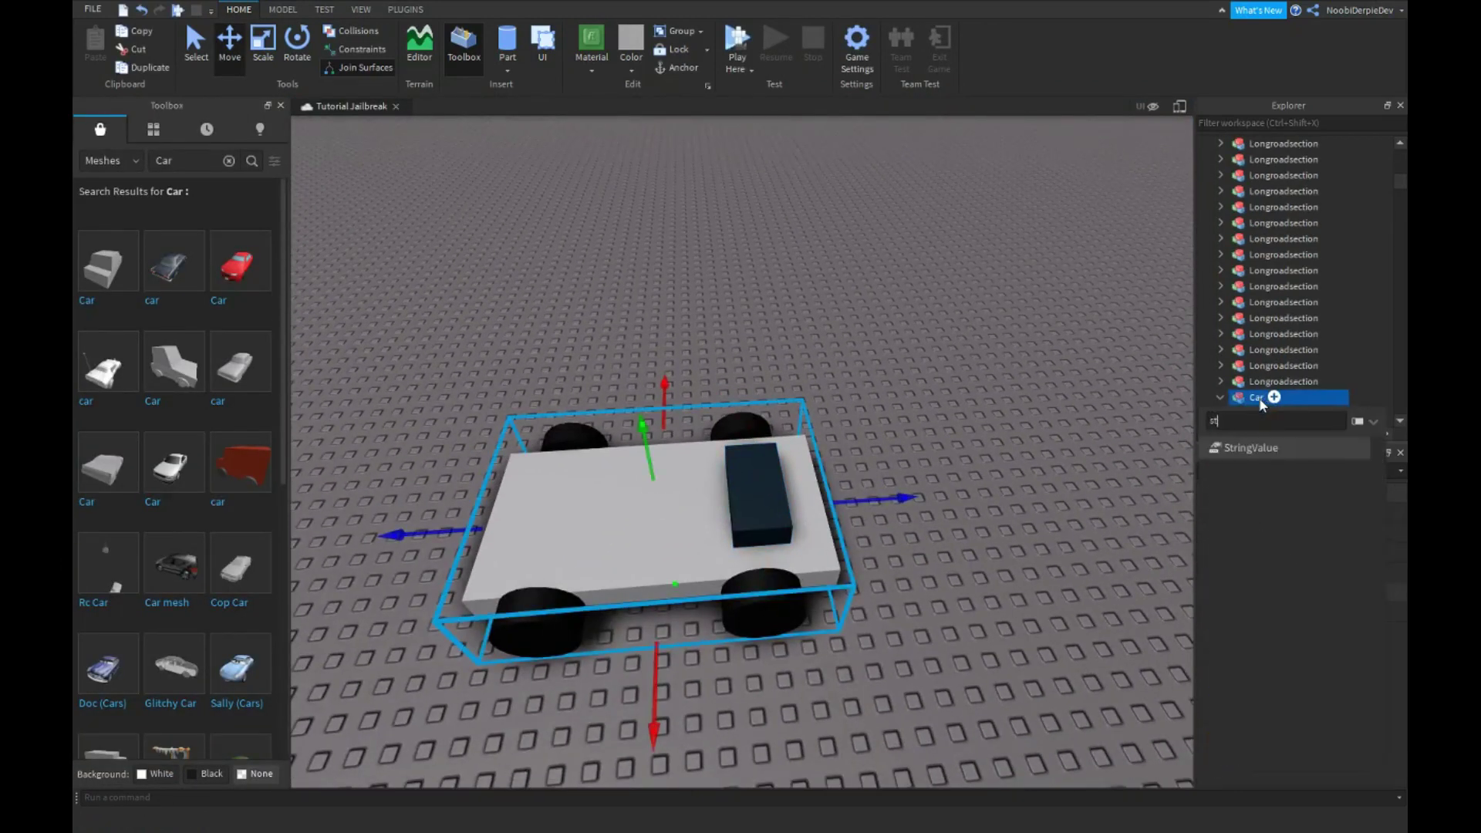
key(BackSpace)
text(eat)
key(Return)
scroll(1263, 370, down, 2)
click(1271, 318)
key(f)
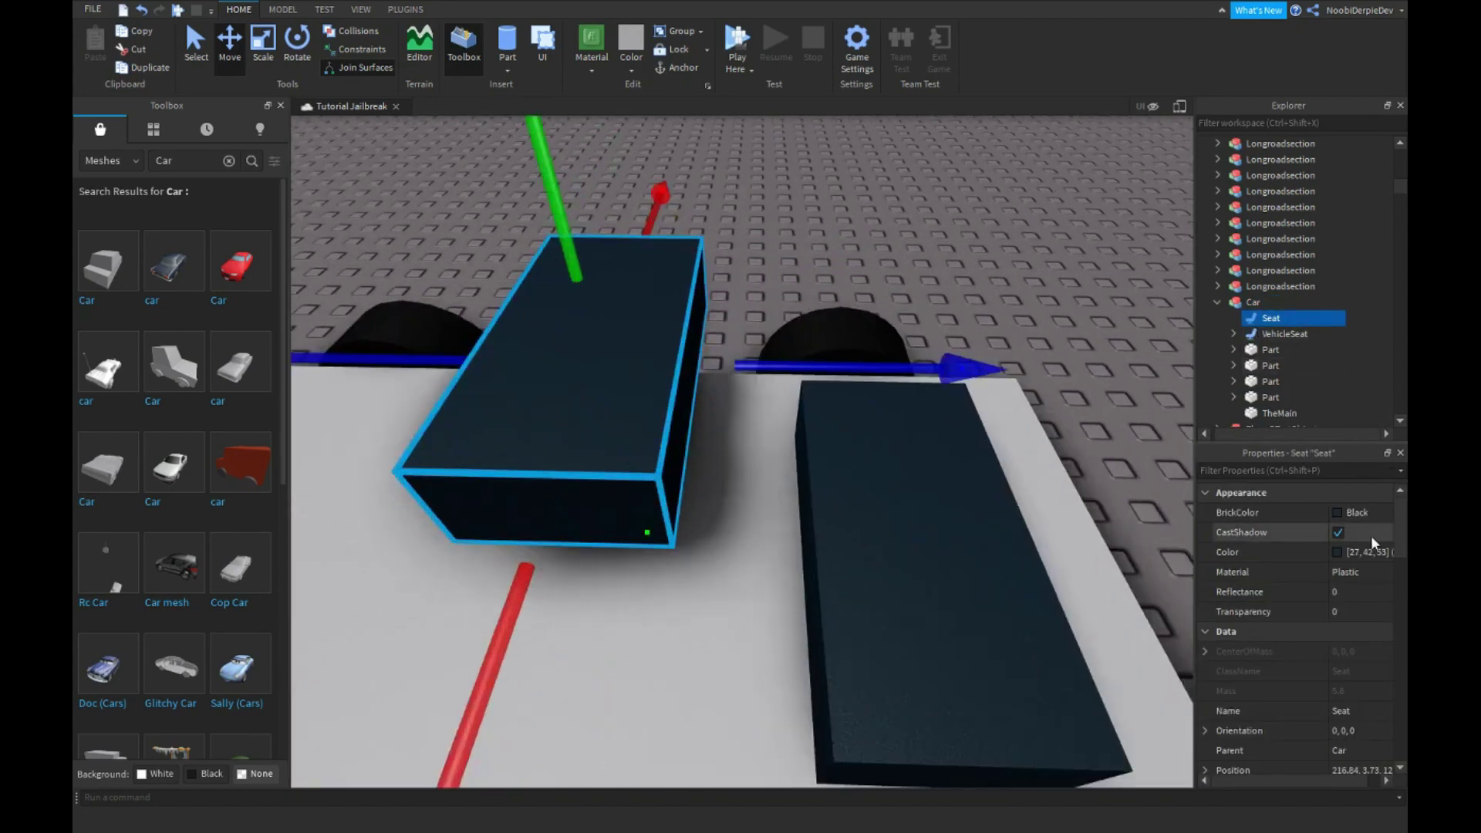
Step: Apply the VehicleSeat's position to the new Seat and move the Seat along the car base beside it
click(1280, 333)
scroll(1354, 539, down, 3)
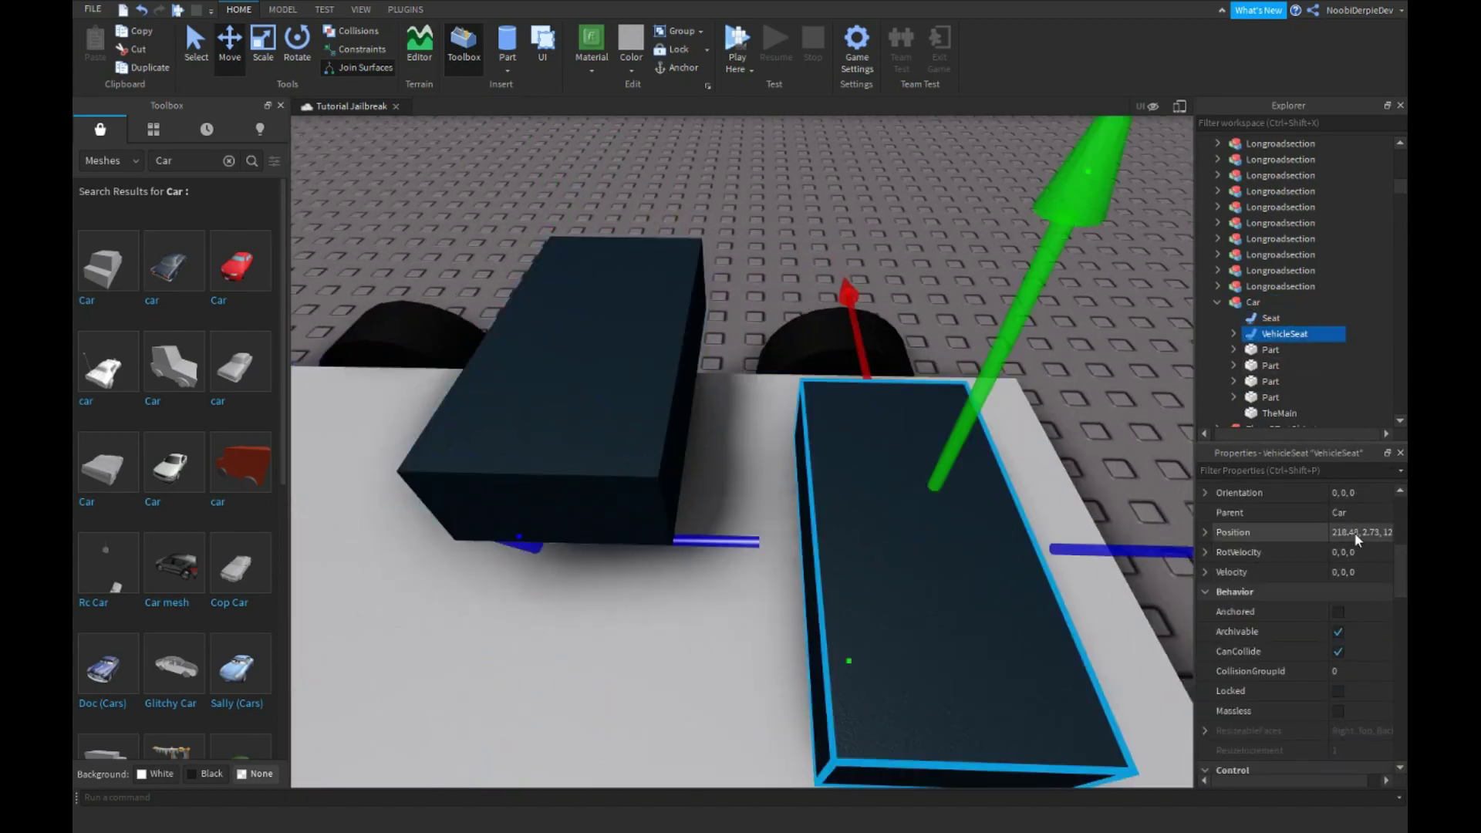
click(1269, 318)
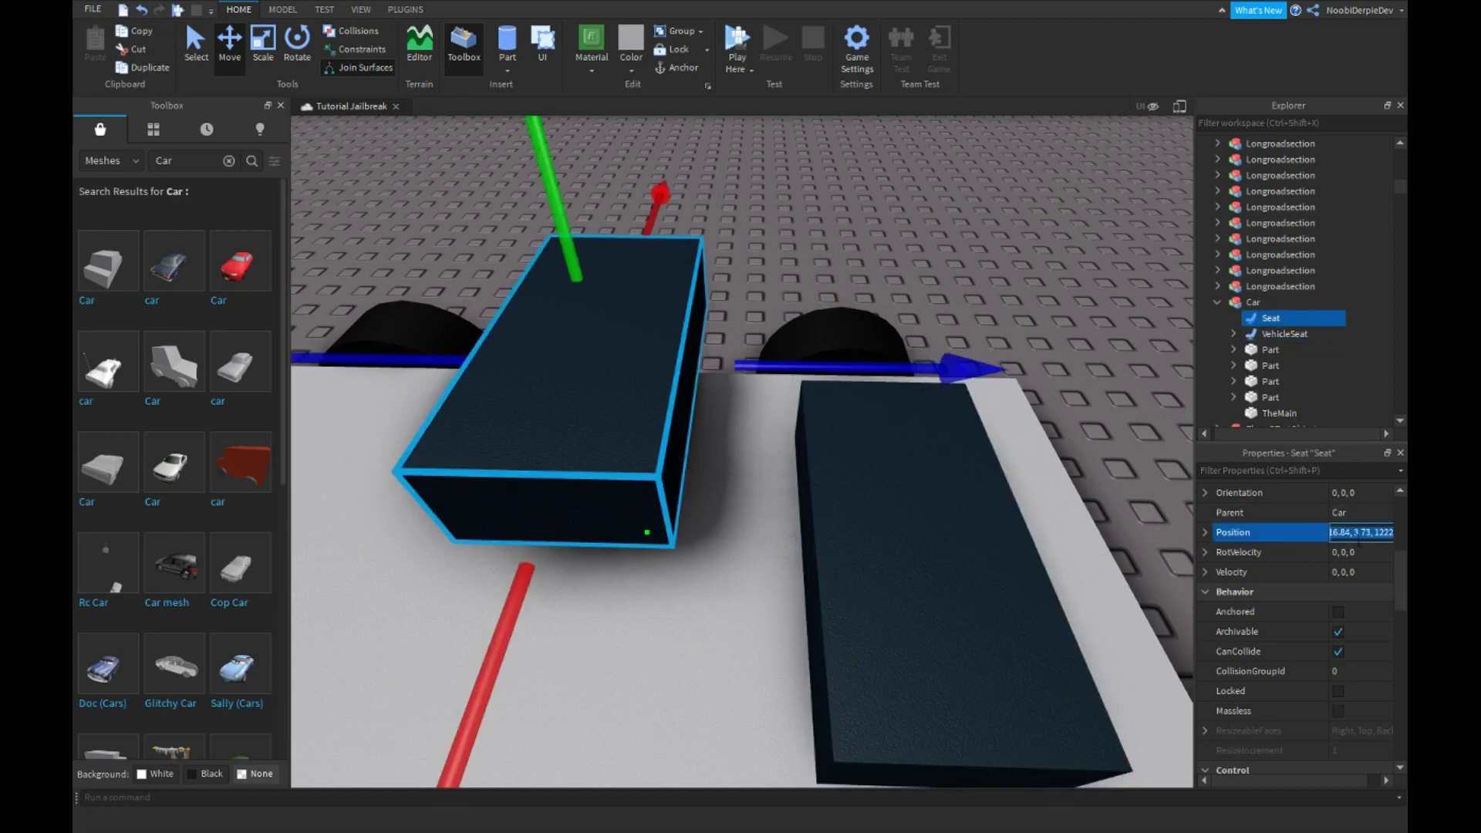
key(Return)
drag(1092, 563, 740, 562)
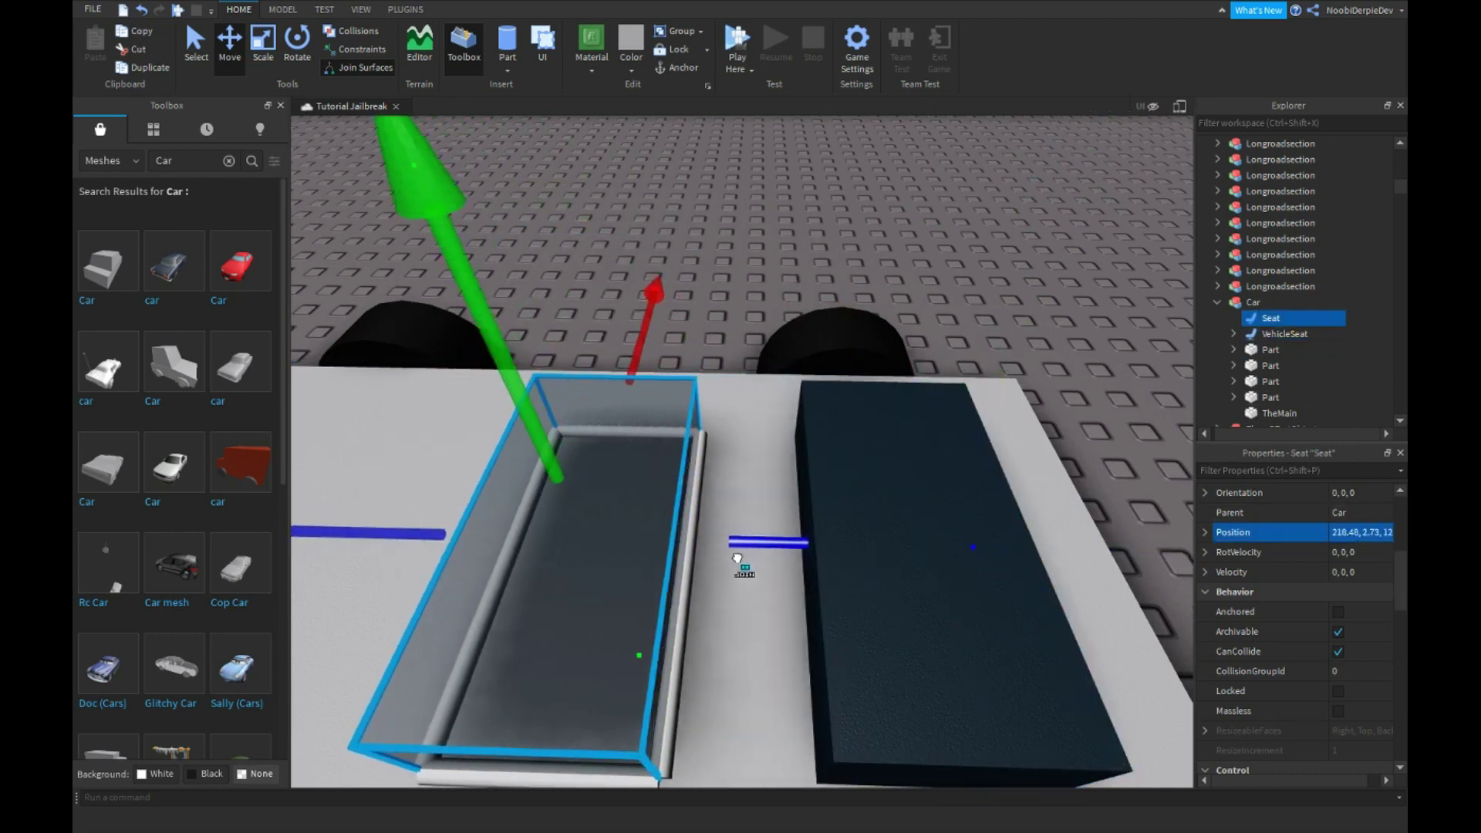
scroll(735, 557, up, 3)
right_drag(736, 556, 739, 555)
scroll(738, 556, down, 3)
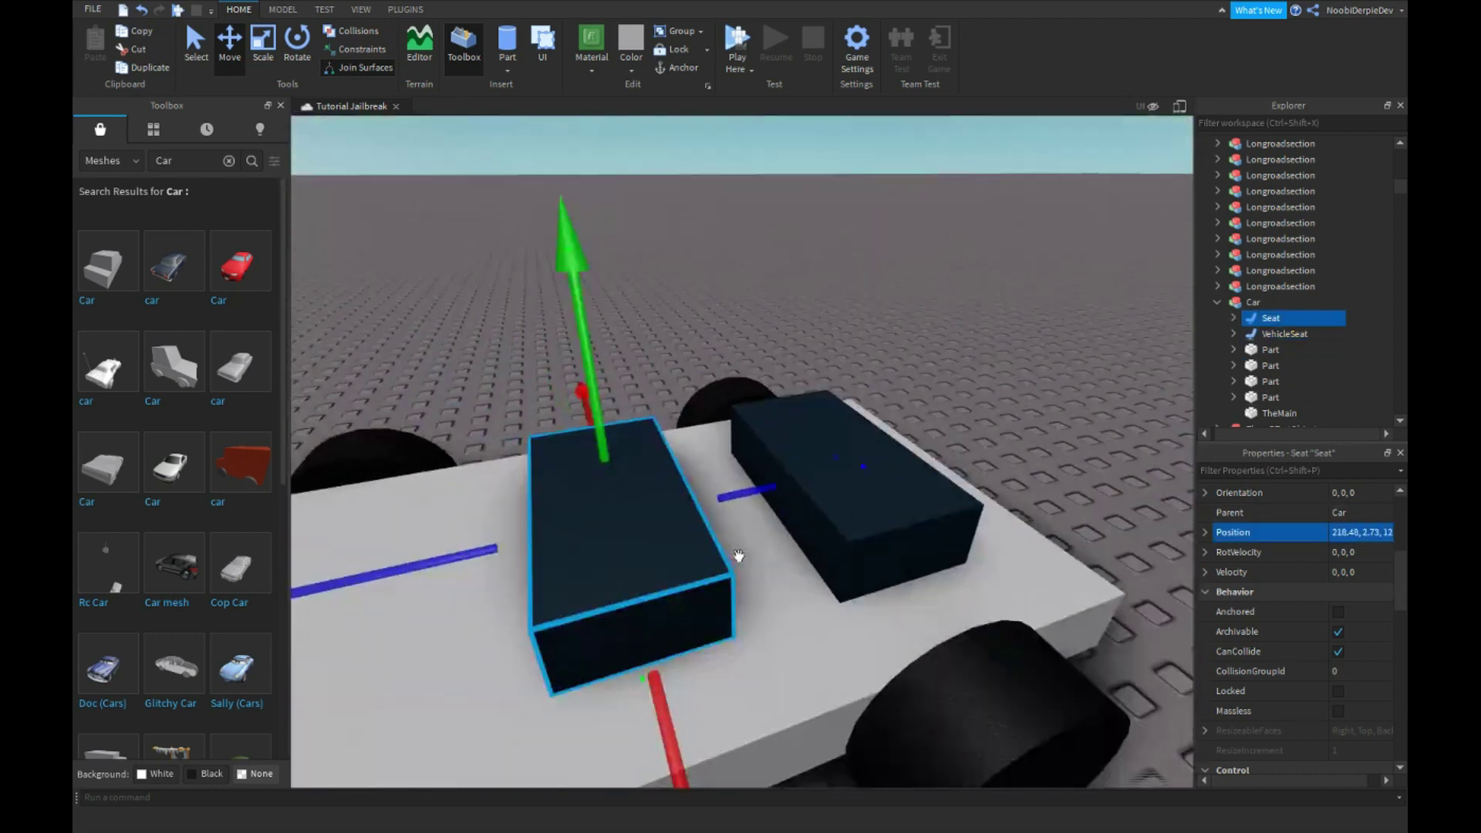
Step: Duplicate the Seat and move the copy along the car base to make a row of three seats
scroll(738, 555, down, 3)
key(ctrl+d)
drag(829, 453, 696, 464)
click(864, 304)
right_drag(863, 303, 864, 304)
scroll(864, 308, up, 5)
scroll(864, 309, down, 6)
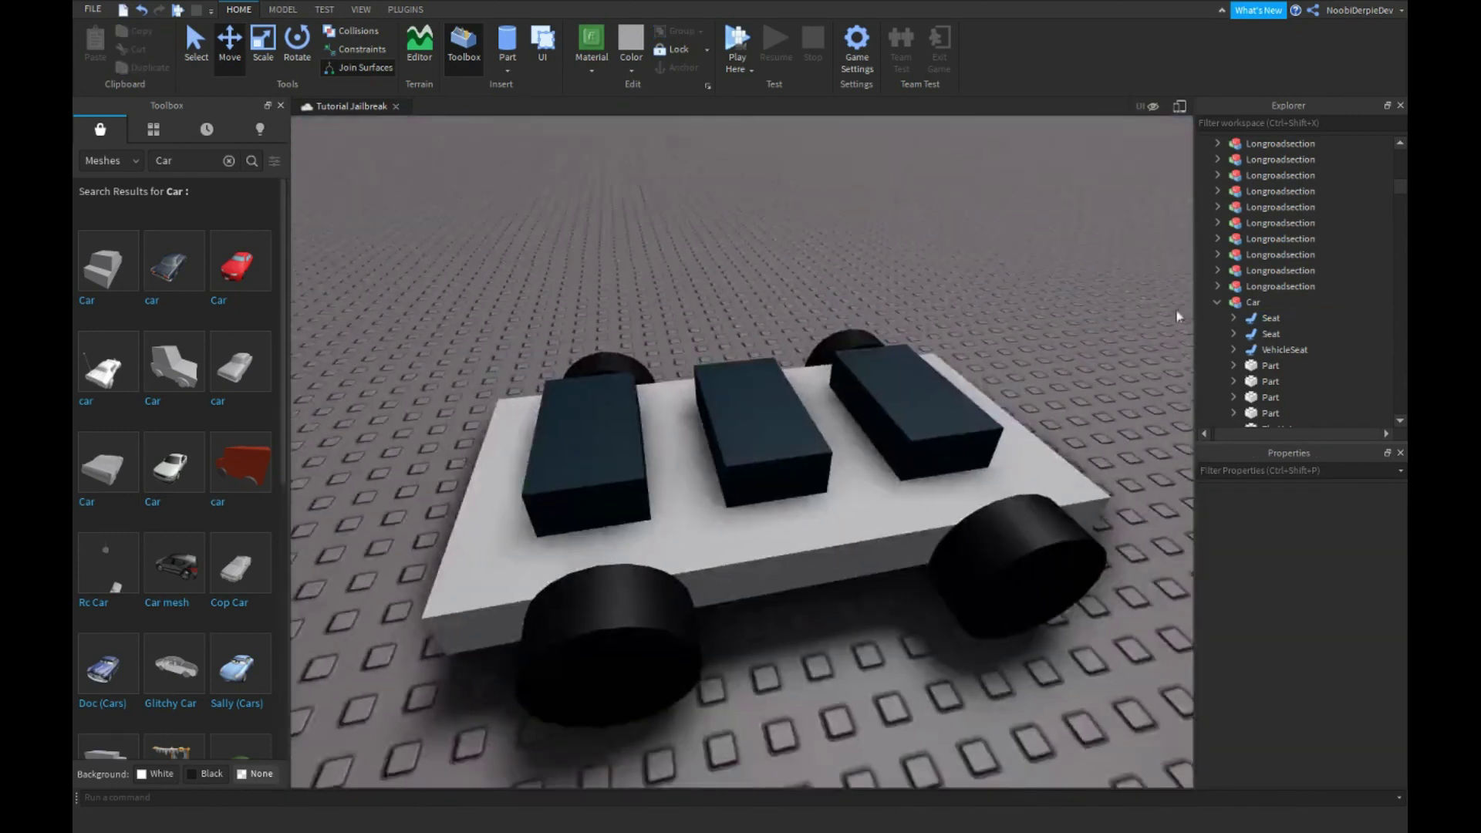
Step: Nudge the middle Seat slightly towards the VehicleSeat to even out the spacing between the seats
click(801, 405)
scroll(801, 405, up, 2)
drag(822, 419, 837, 419)
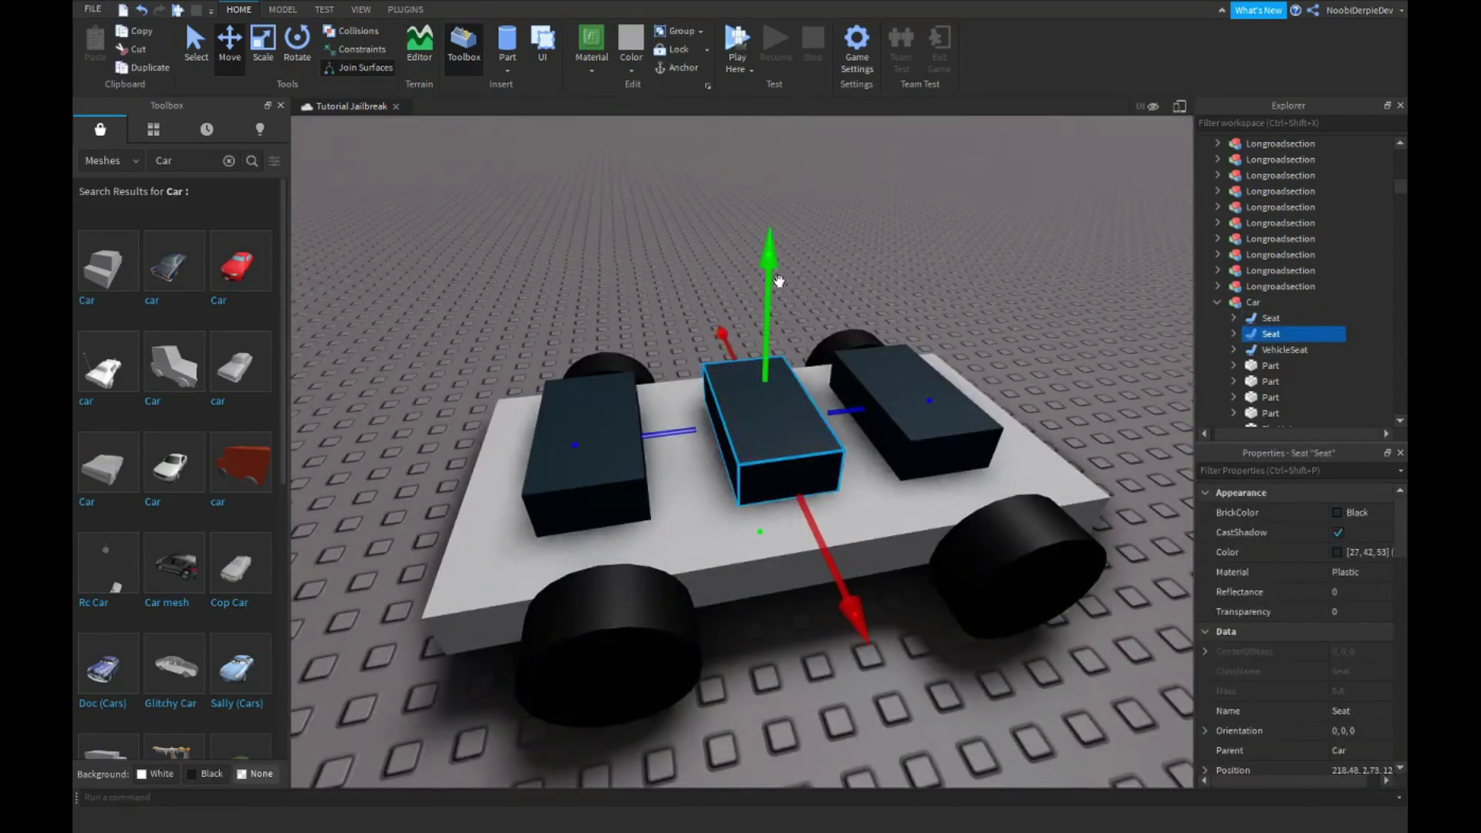
scroll(973, 253, down, 4)
click(974, 255)
Step: Change the BrickColor of TheMain, the car's base part, to bright red
click(1257, 366)
scroll(1257, 365, down, 1)
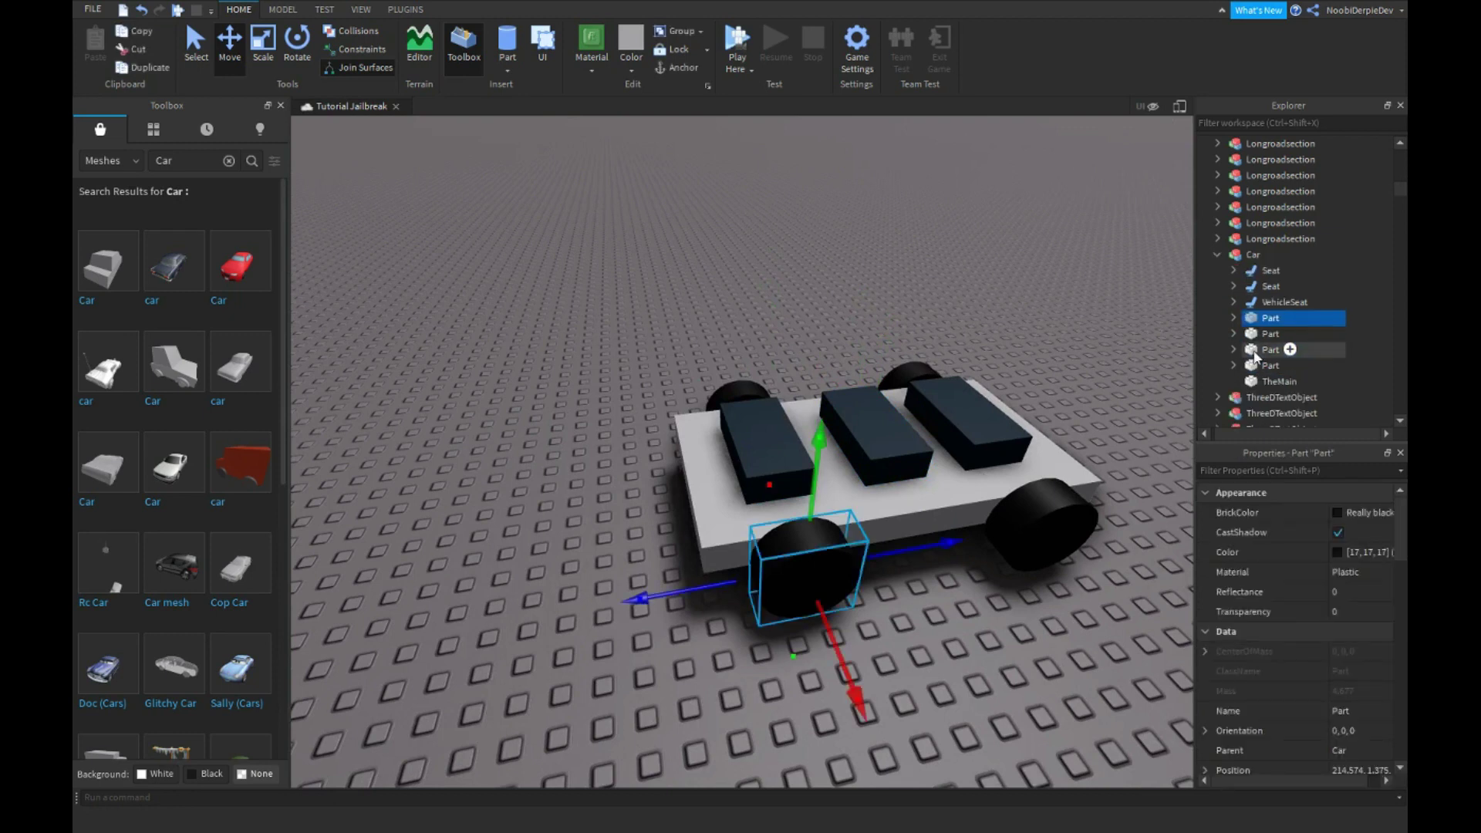
click(1257, 333)
click(1257, 349)
click(1260, 365)
click(1269, 381)
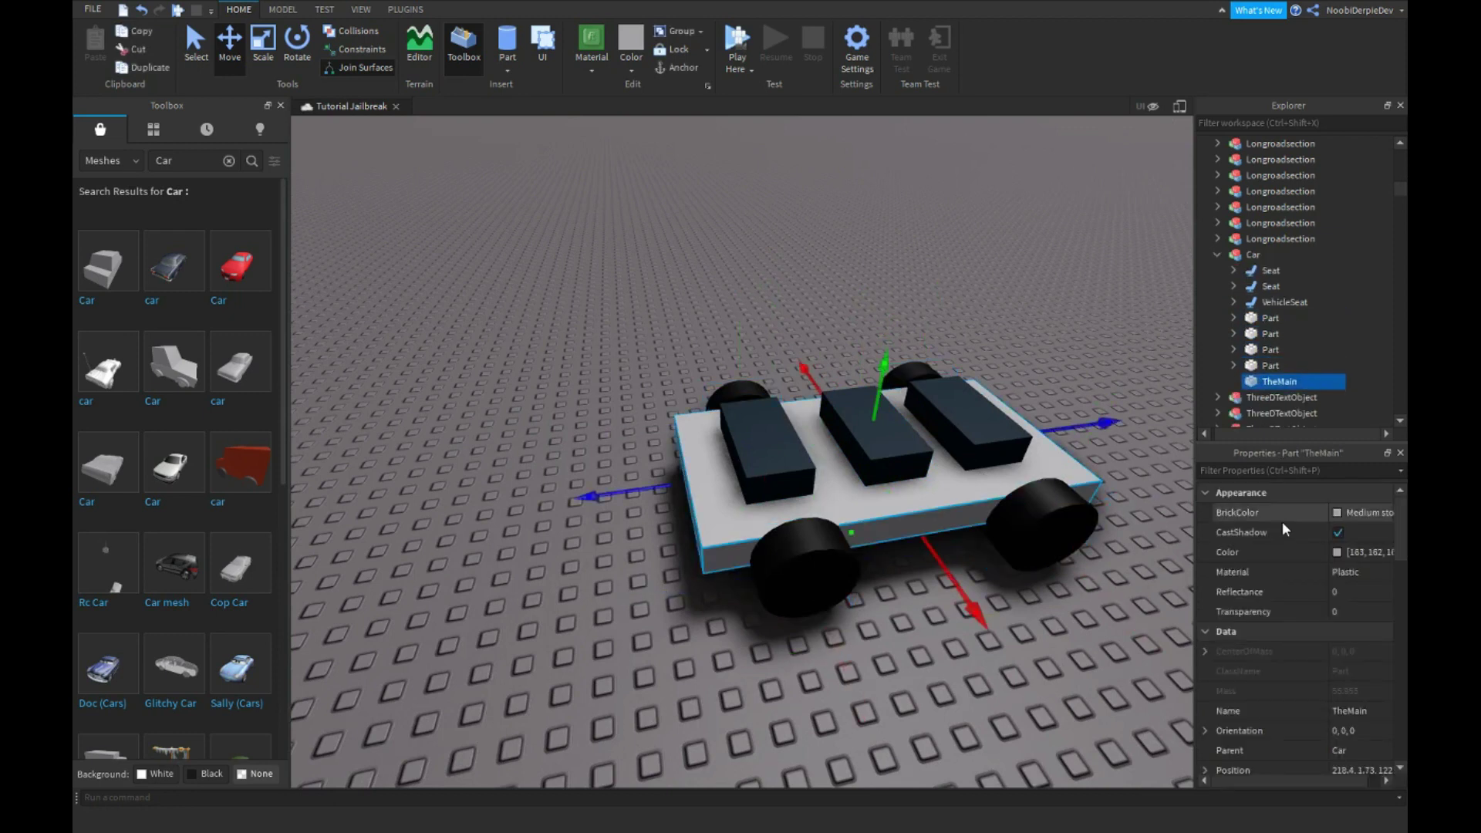
click(1337, 511)
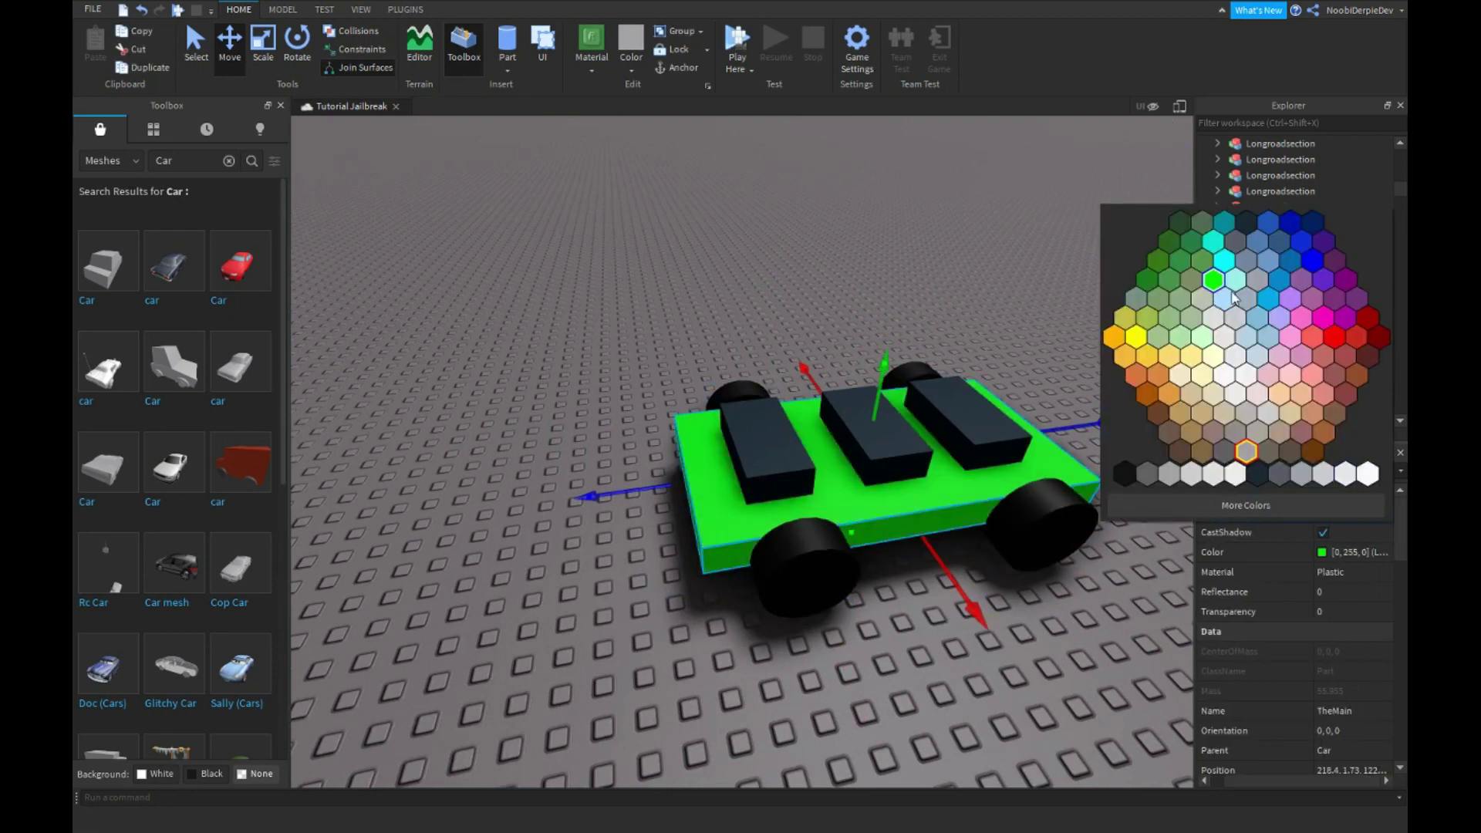
click(1336, 341)
click(640, 307)
Step: Start another playtest, walk the character to the red car, and jump onto its VehicleSeat
right_drag(640, 307, 640, 307)
key(w)
key(d)
click(737, 46)
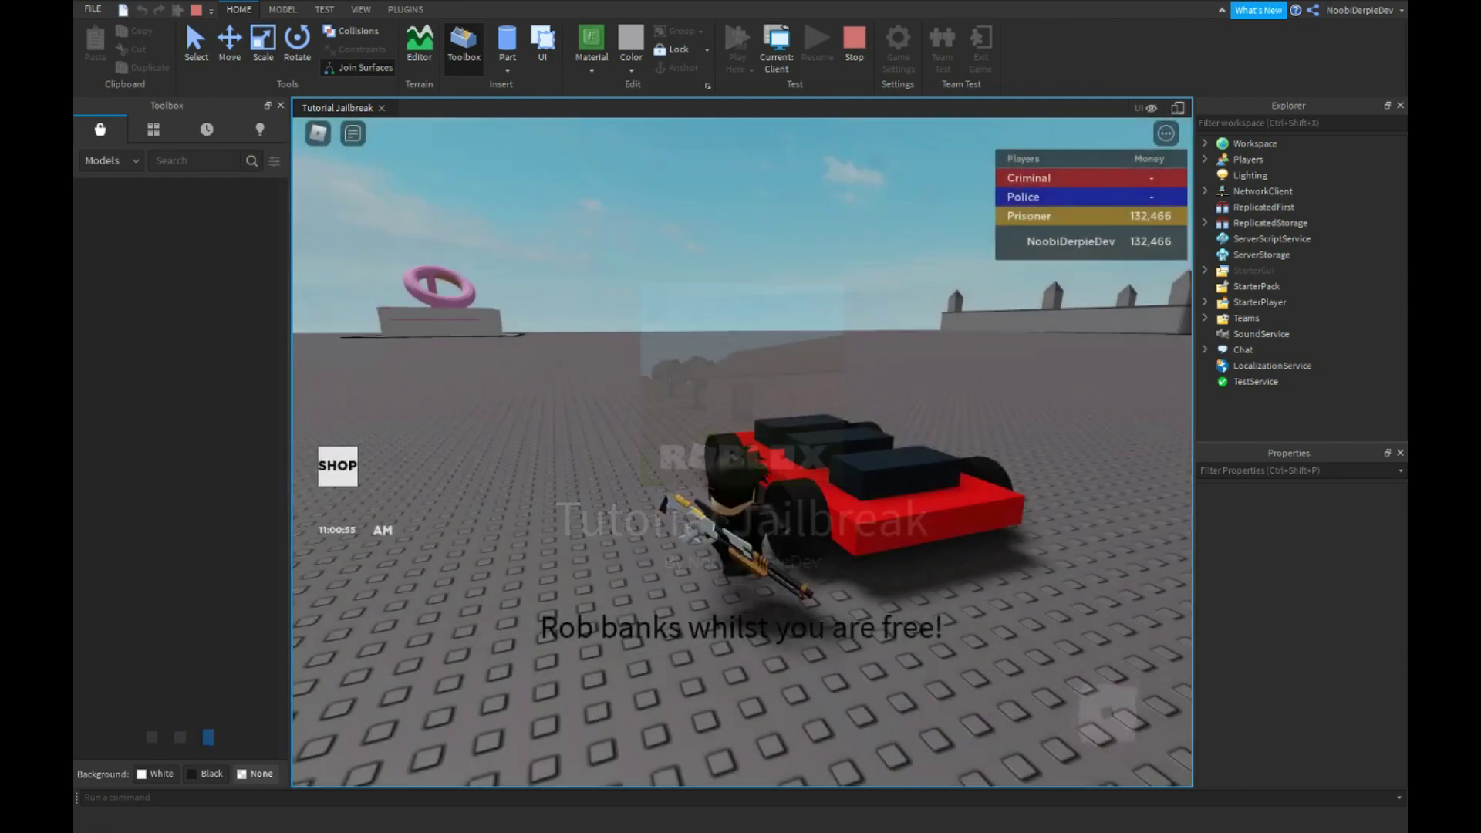
right_drag(547, 524, 550, 525)
key(w)
key(space)
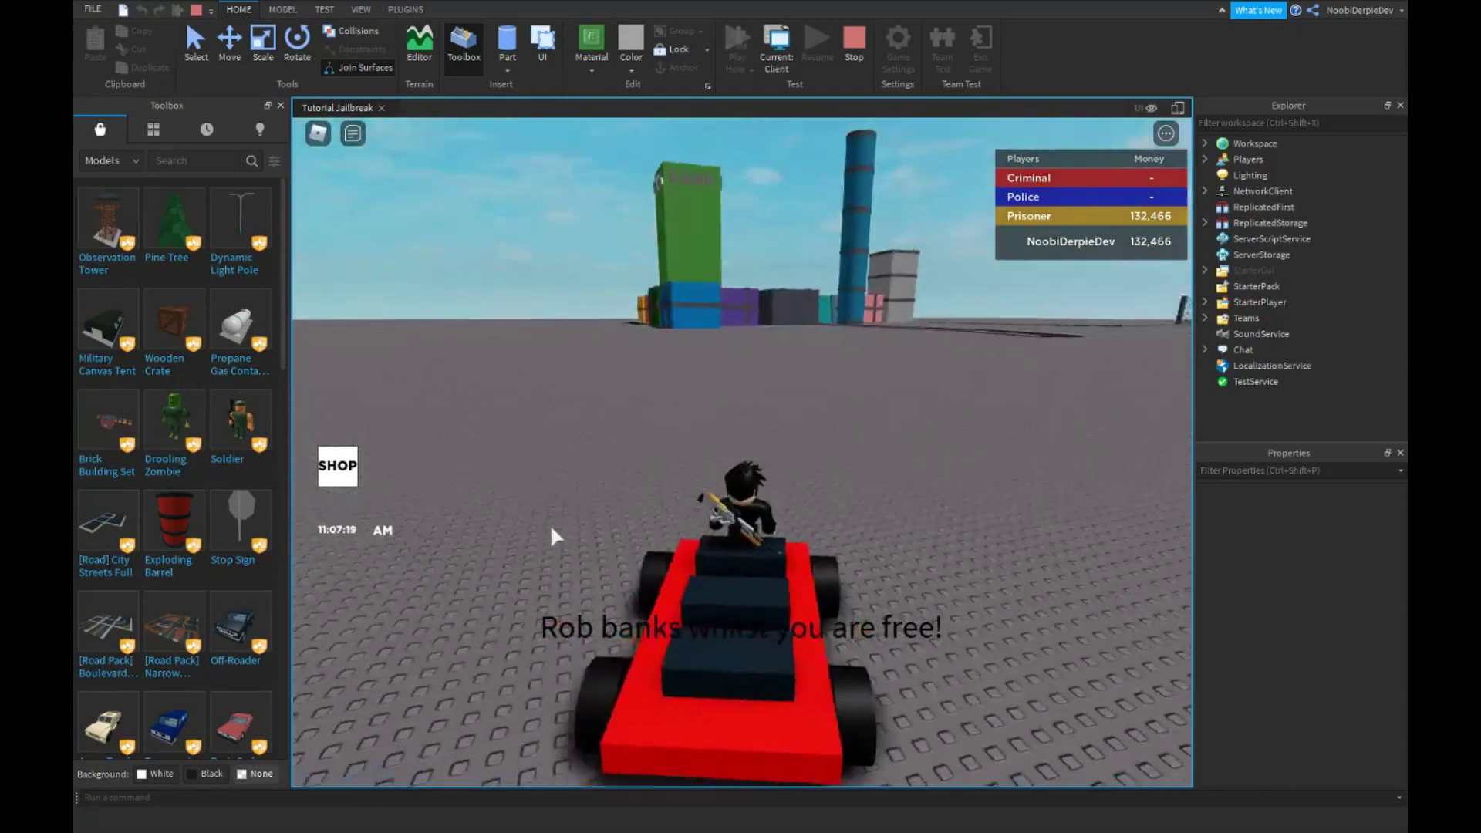
Step: Test-drive the red three-seat car across the baseplate, including a turn
key(w)
right_drag(738, 535, 715, 527)
key(a)
key(w)
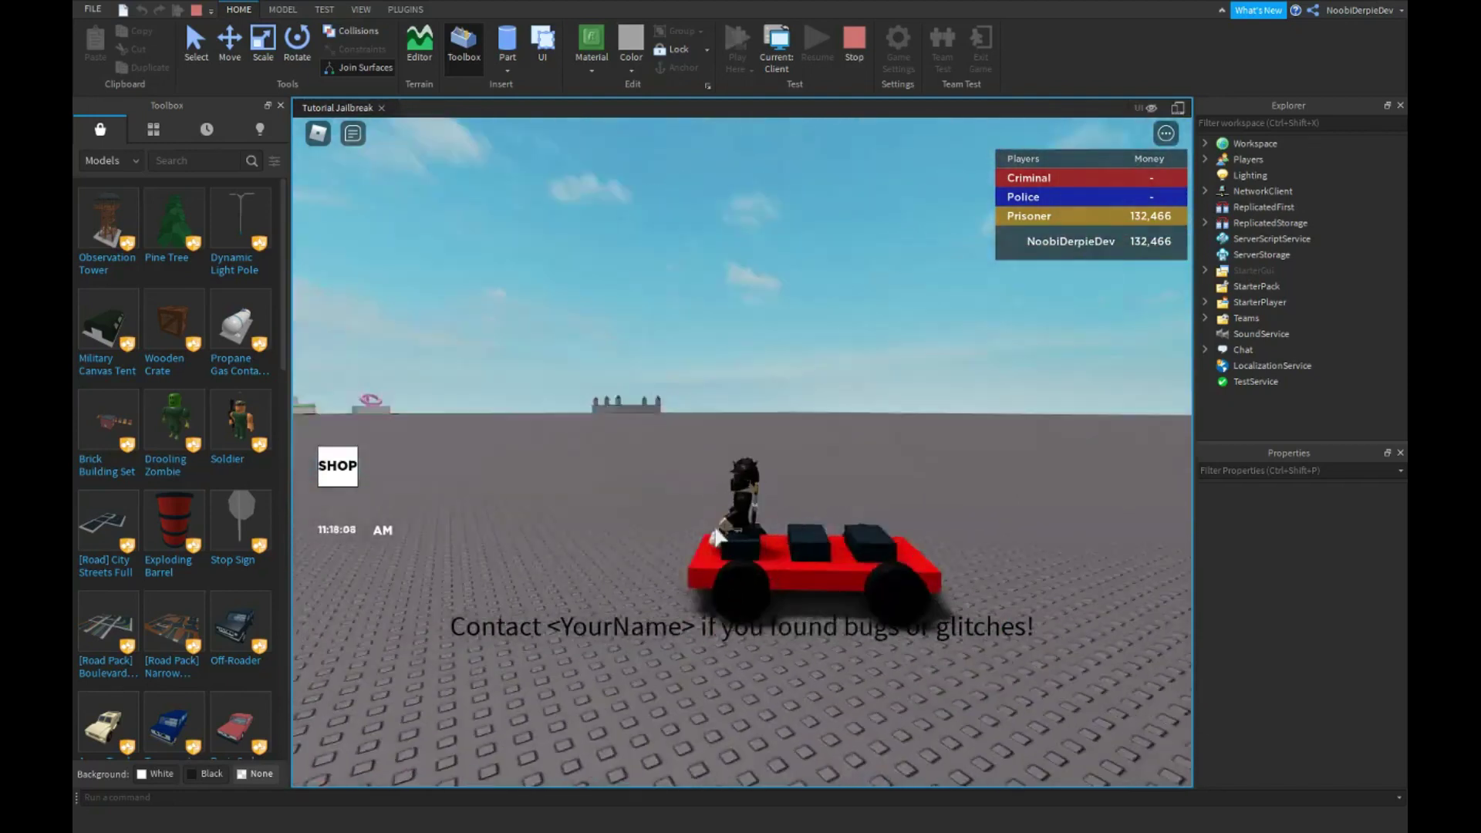
Step: Steer the red car in both directions around the open map, past the coloured containers and towards the donut building, to check its turning
key(d)
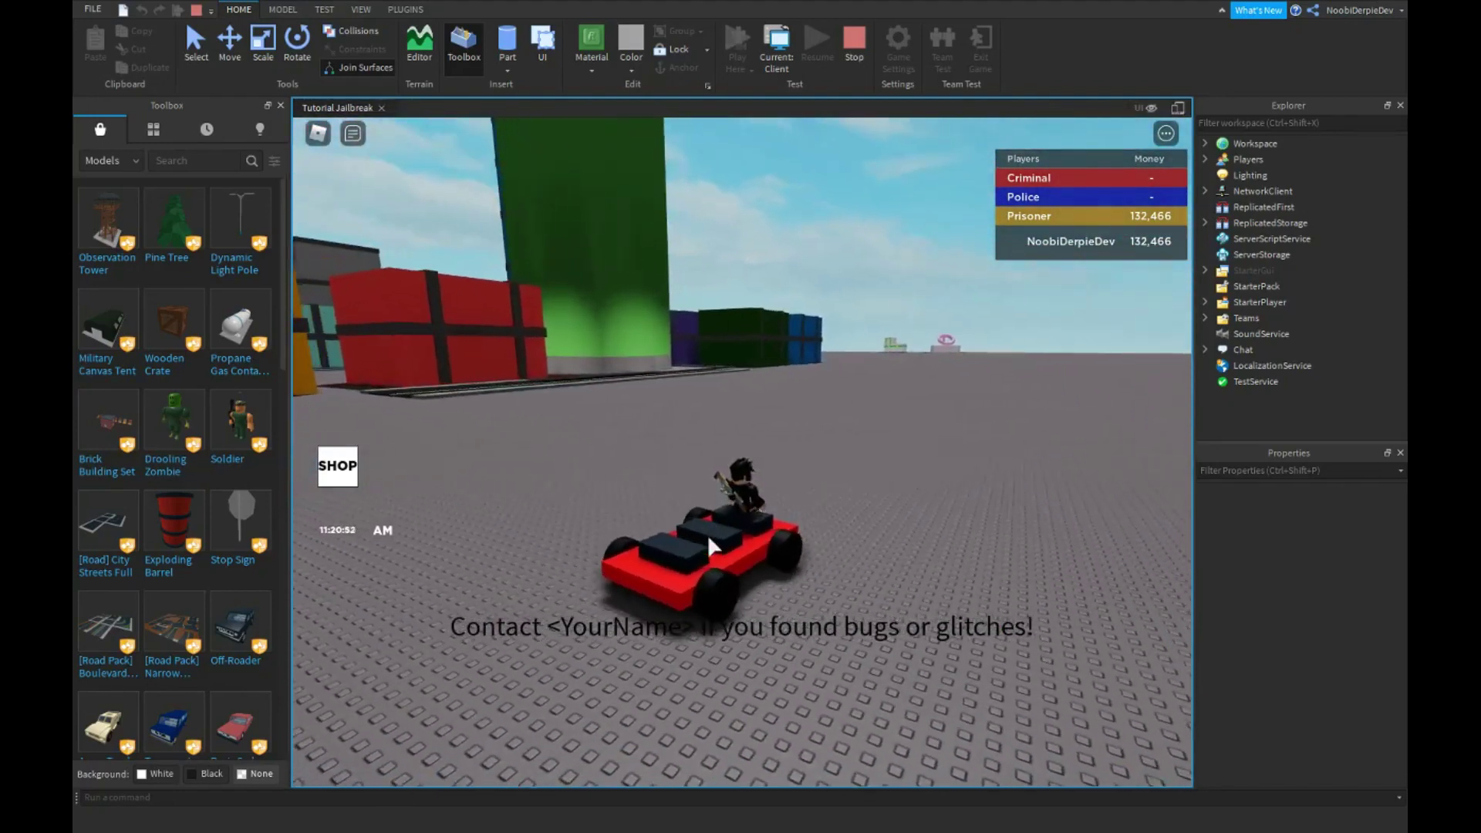
key(d)
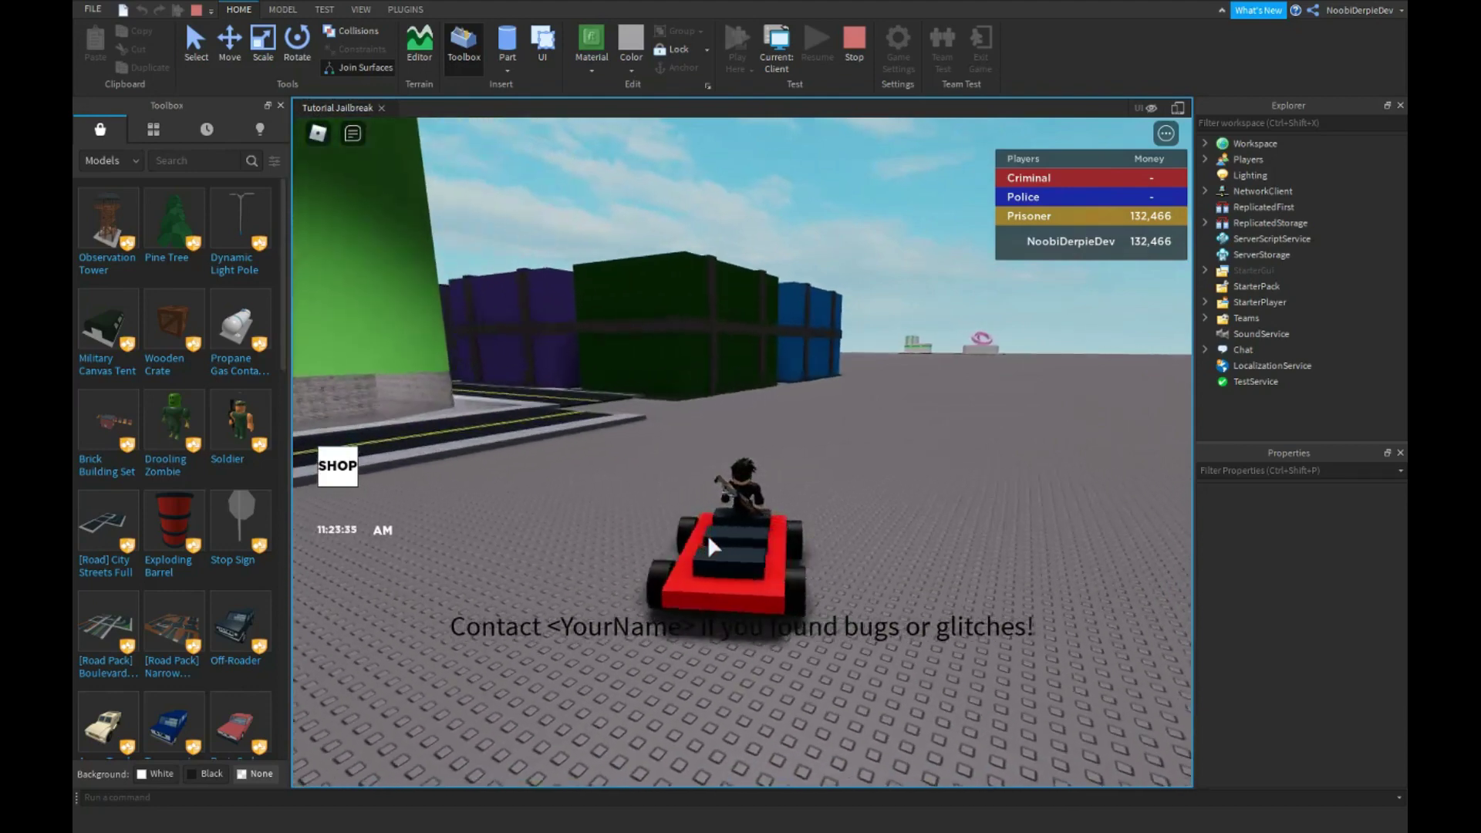
key(a)
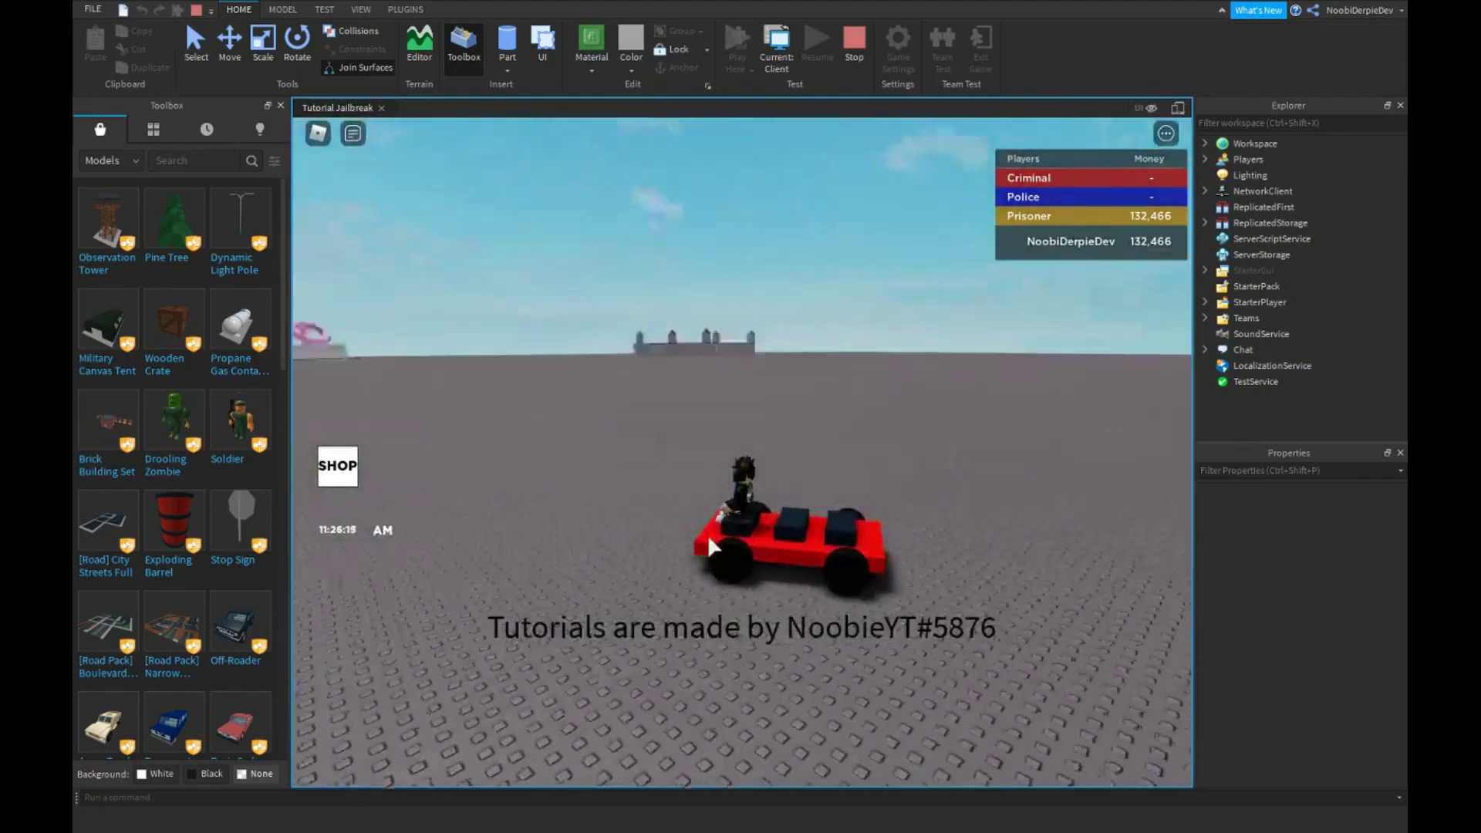
key(a)
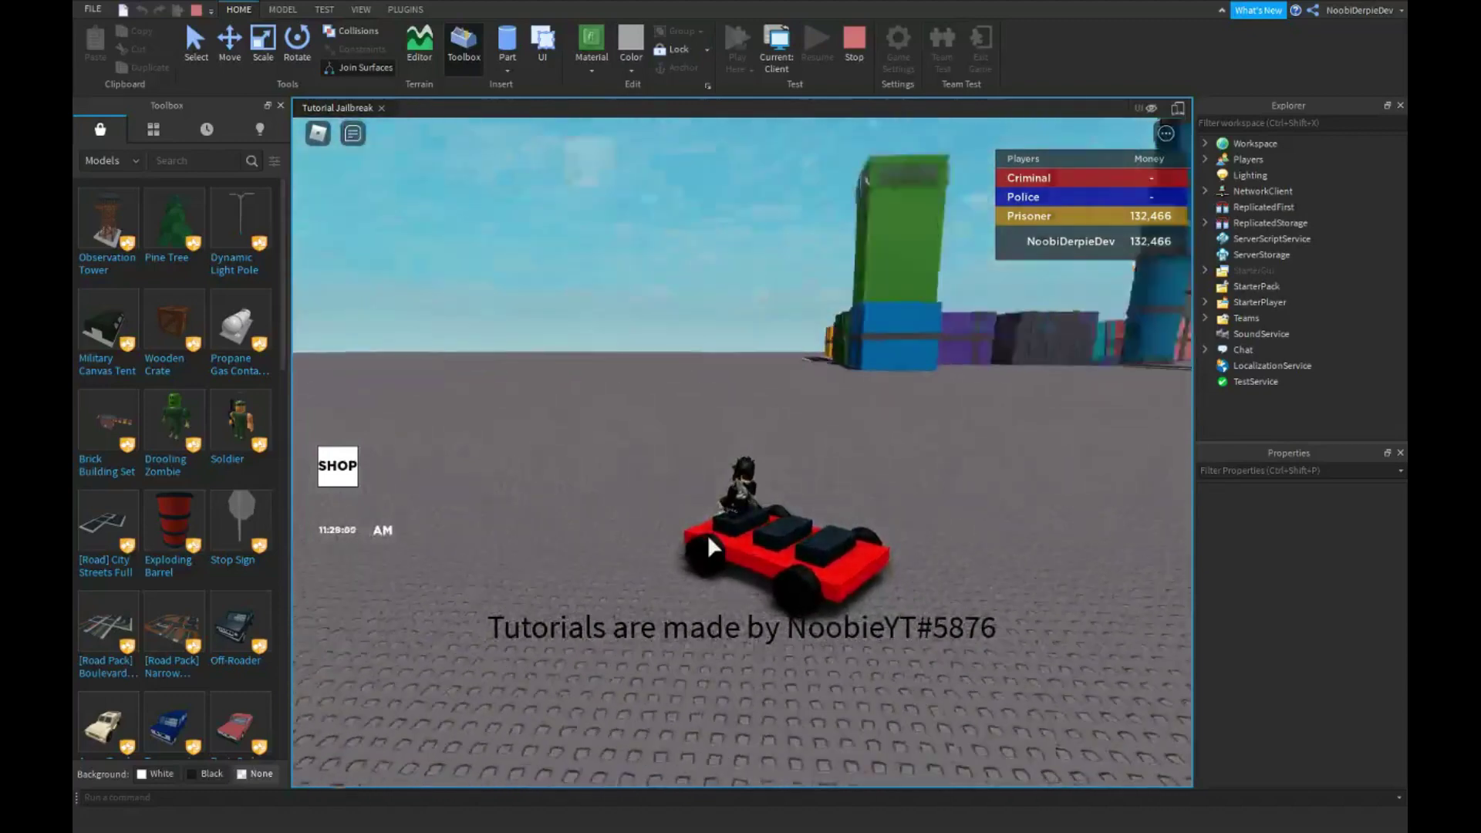
key(d)
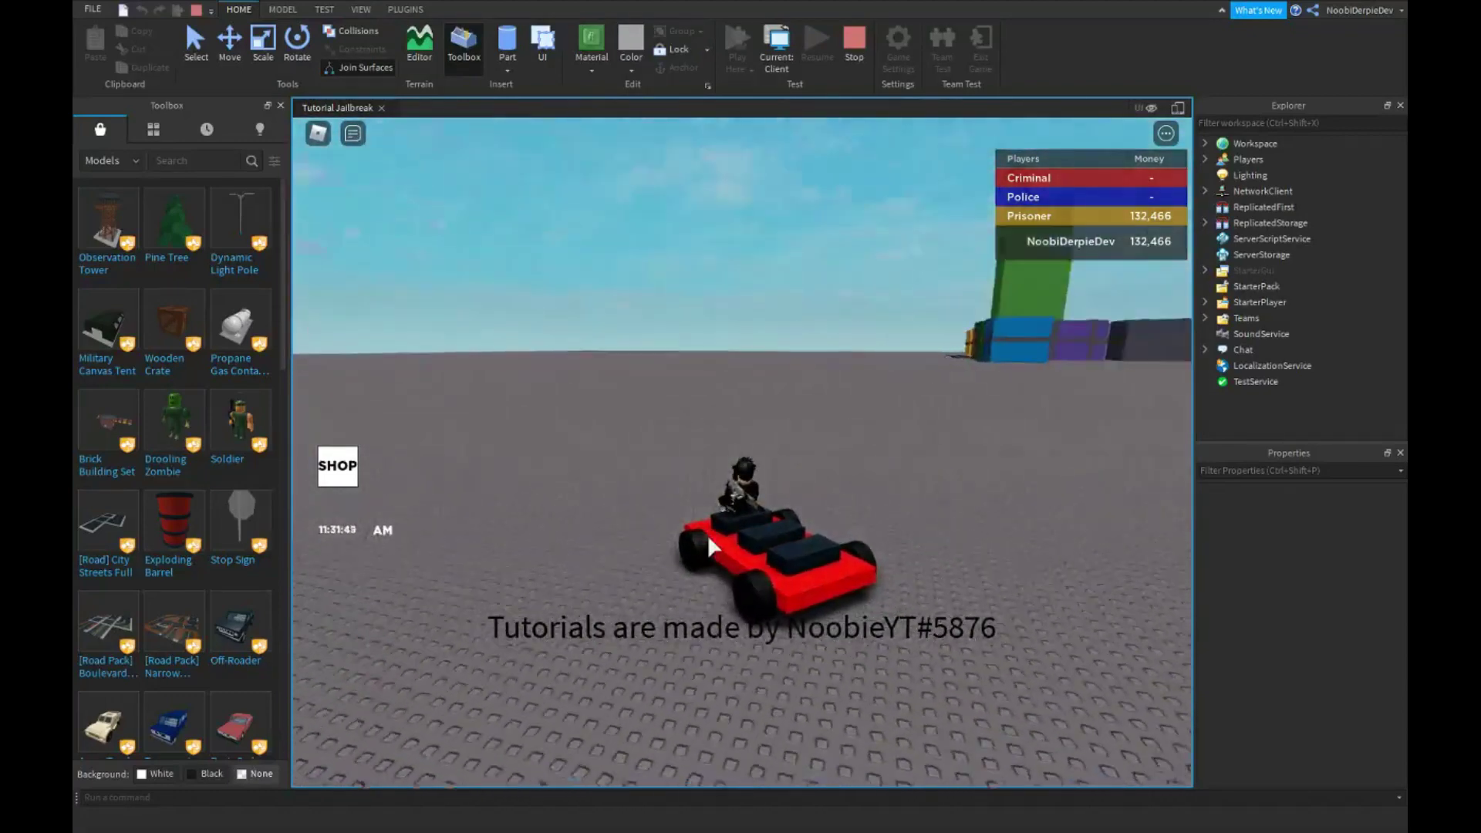
key(d)
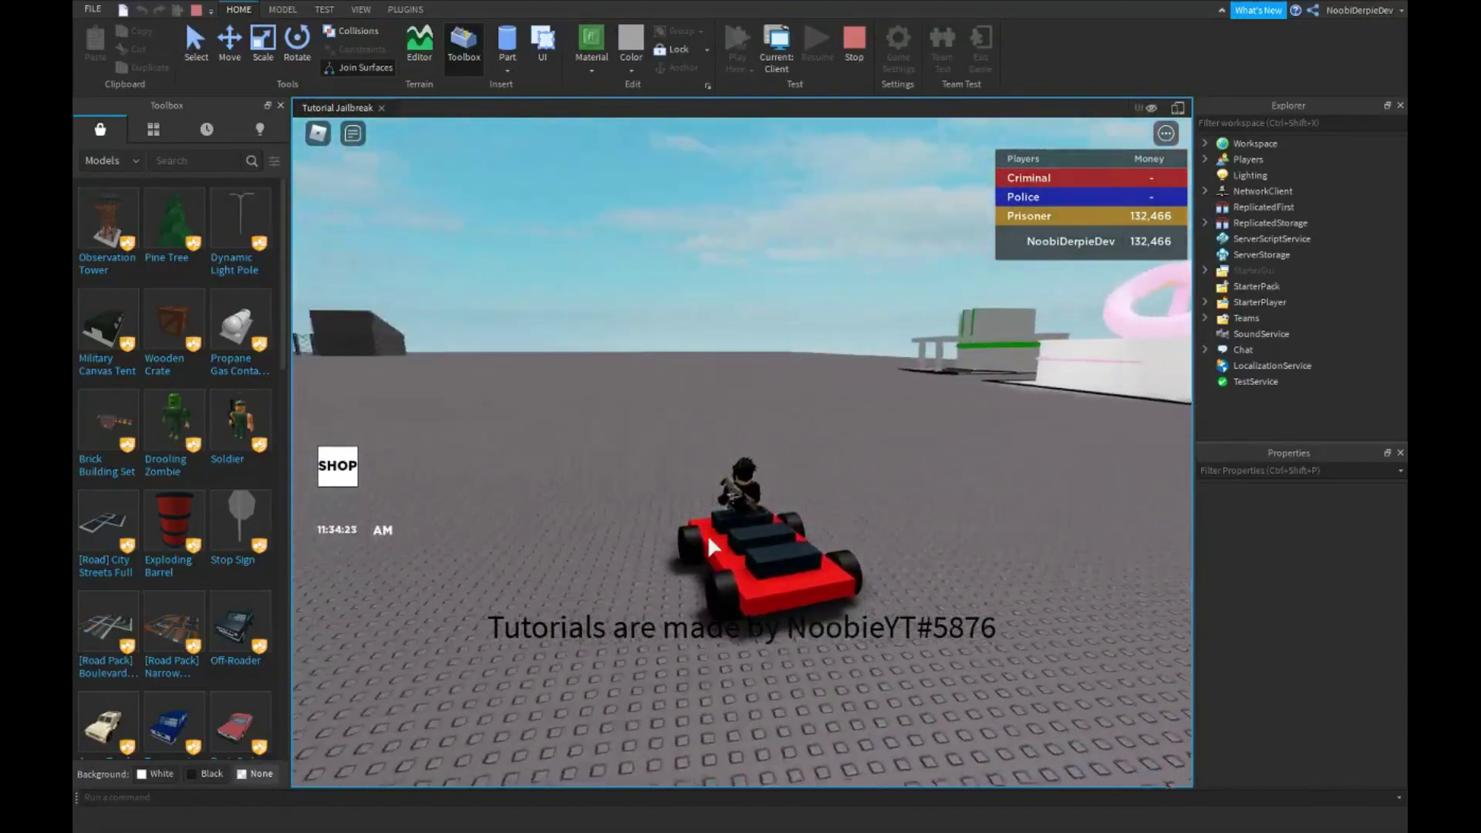
key(d)
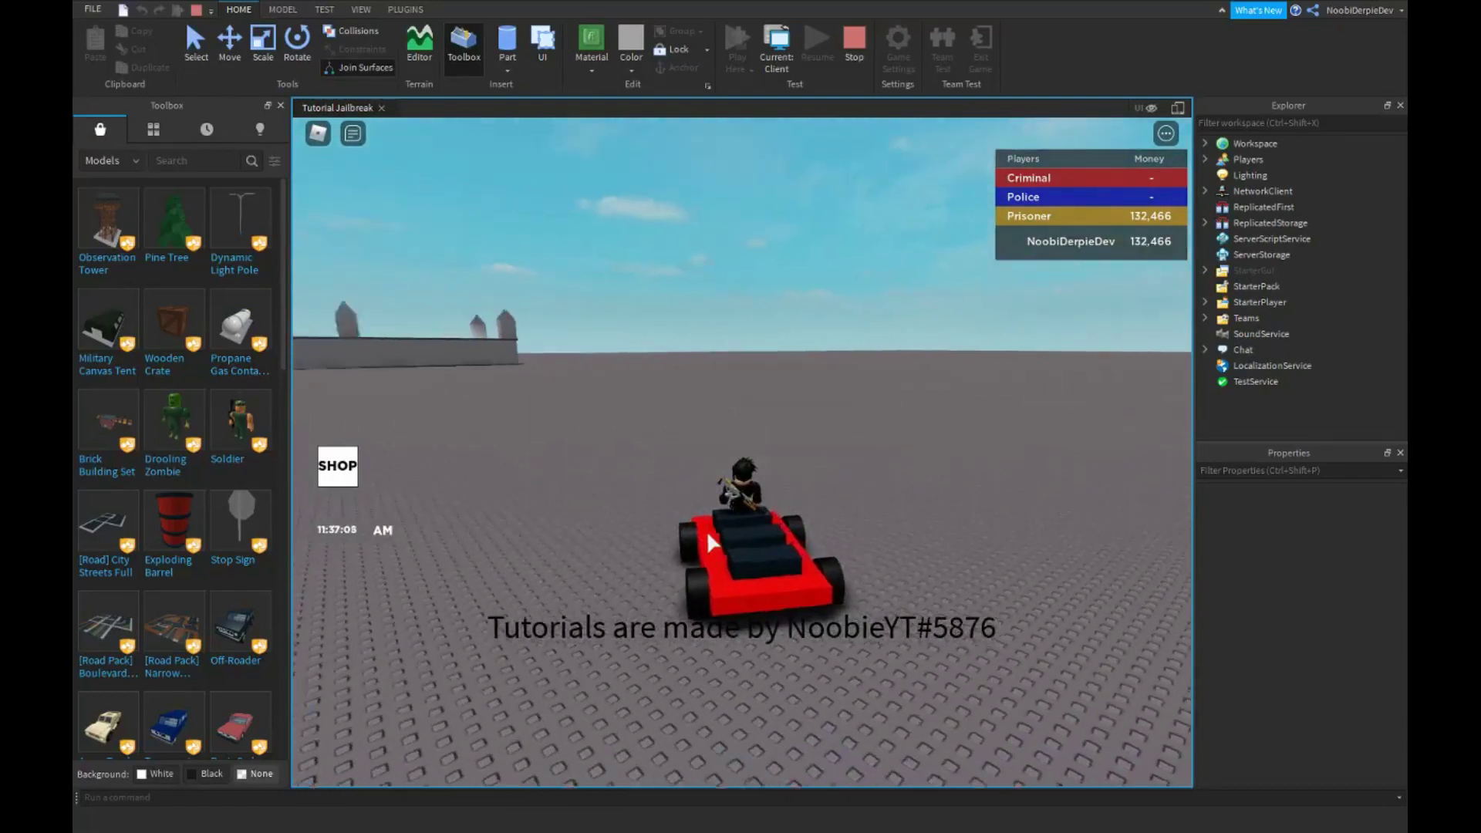
key(d)
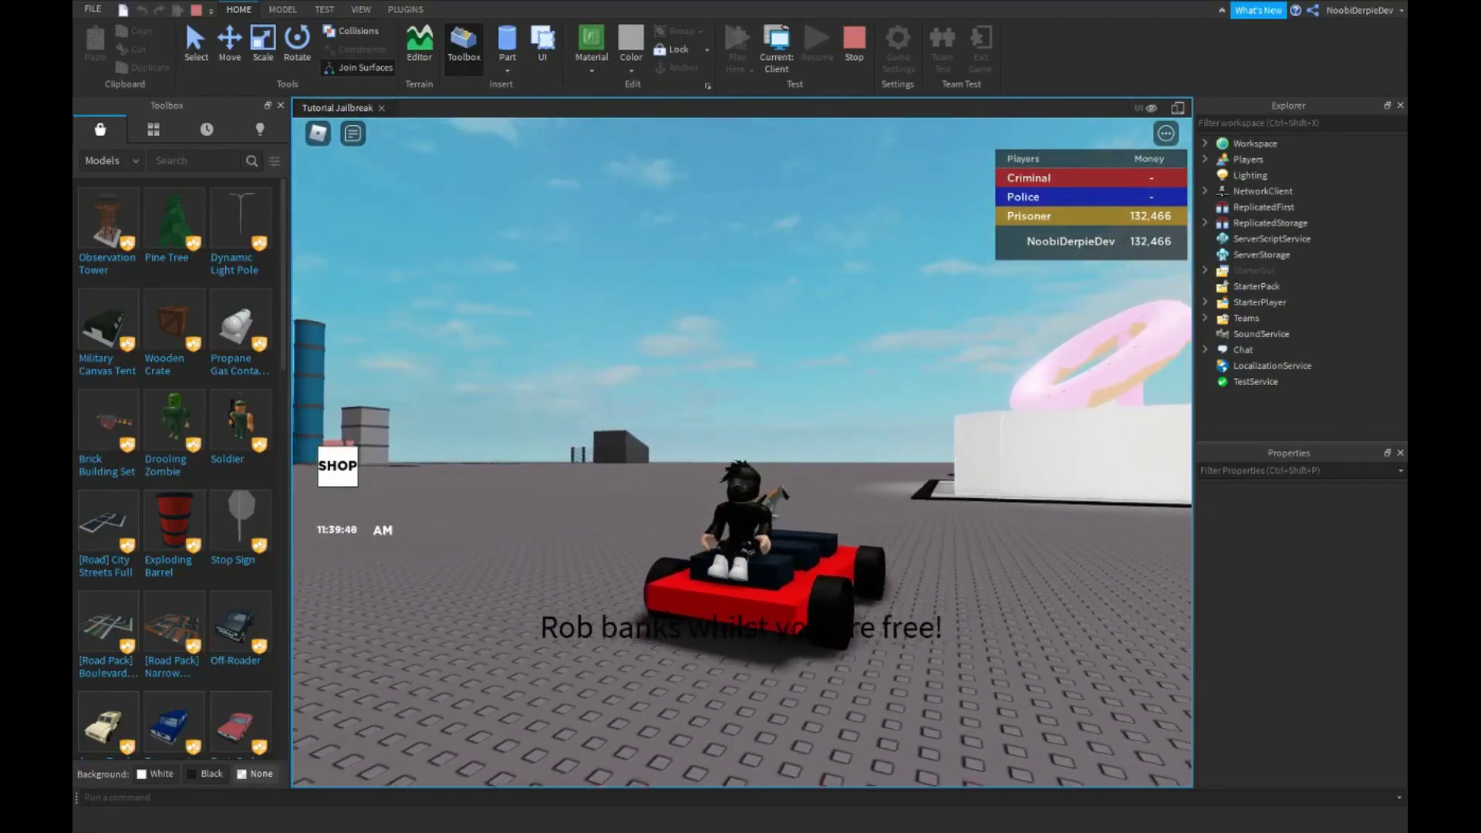